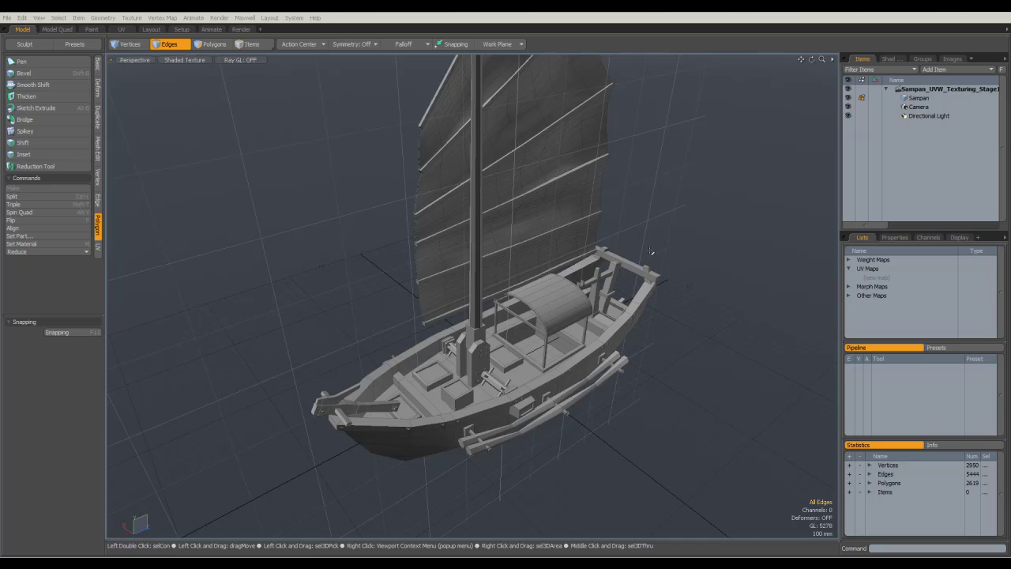
Examine the sampan model from all around, including the rudder, the underside of the stern, the stern deck and the bow
alt+drag(650, 252, 533, 315)
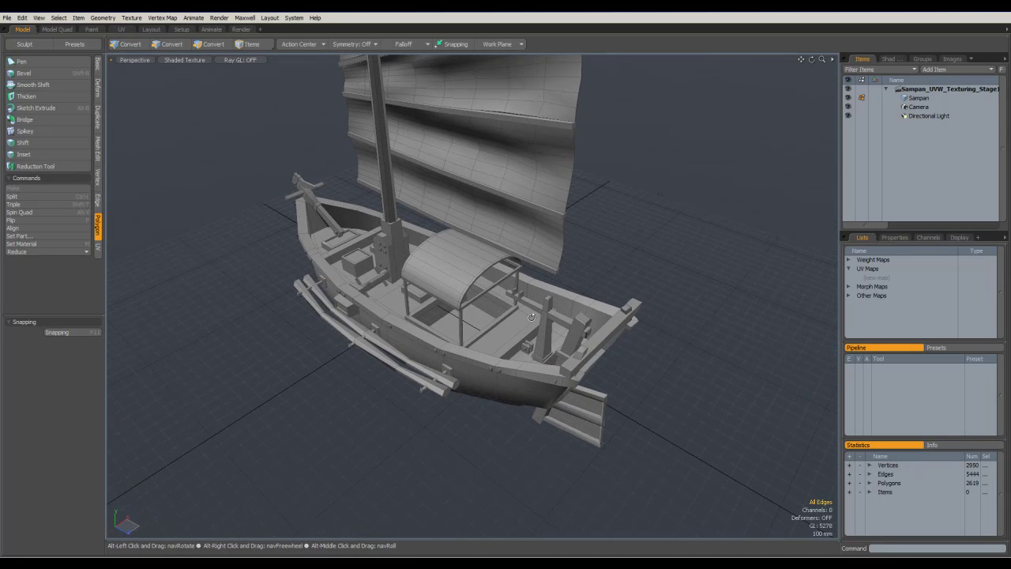
alt+drag(553, 357, 605, 262)
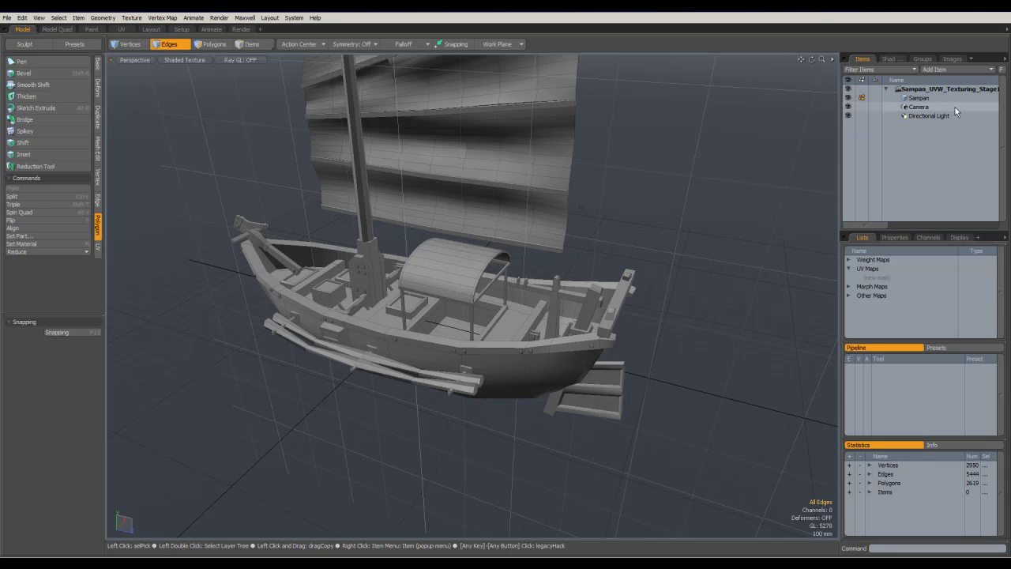
click(908, 99)
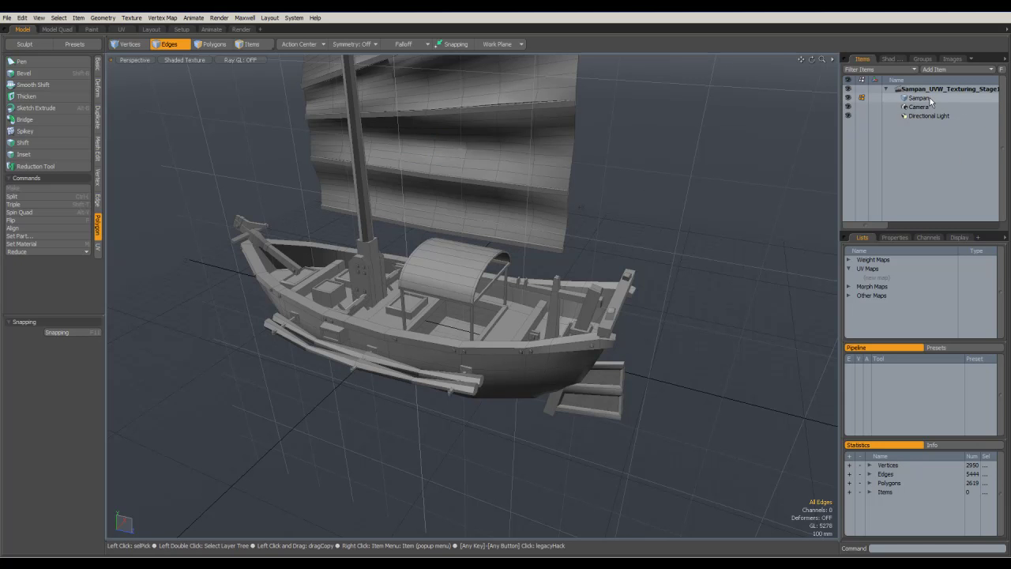
alt+drag(669, 319, 449, 289)
scroll(586, 373, up, 4)
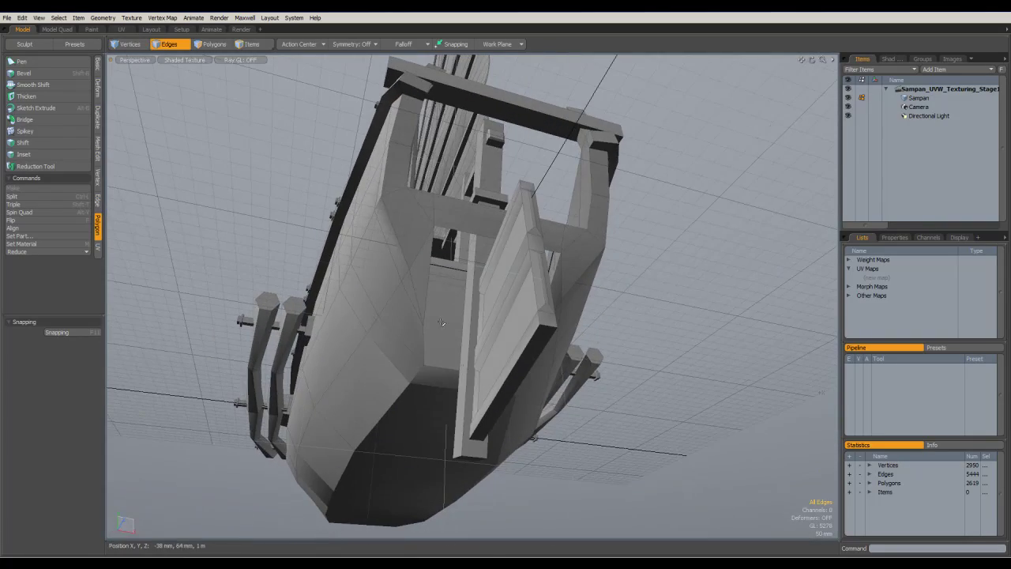
alt+drag(446, 351, 586, 407)
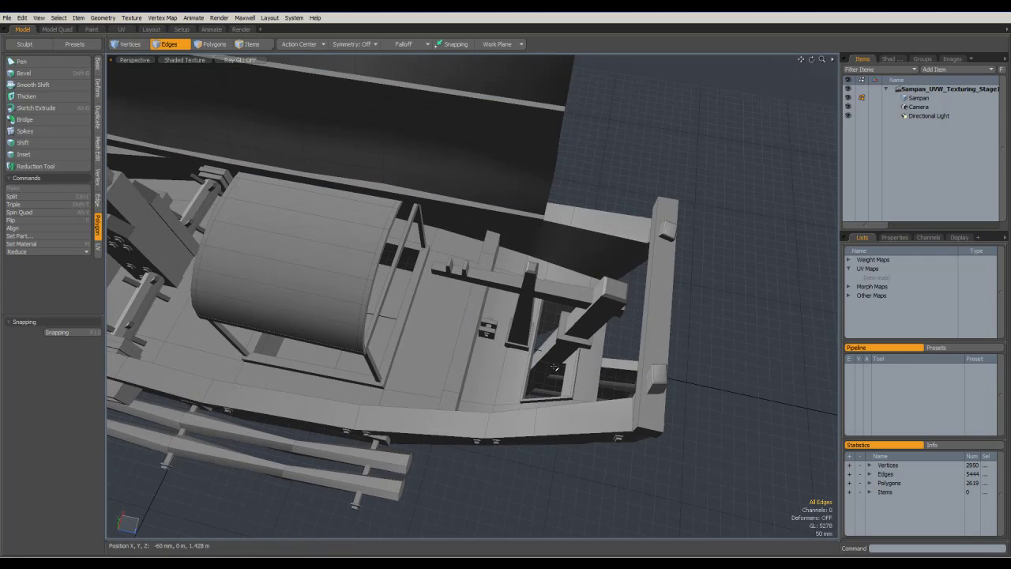
alt+drag(555, 345, 655, 439)
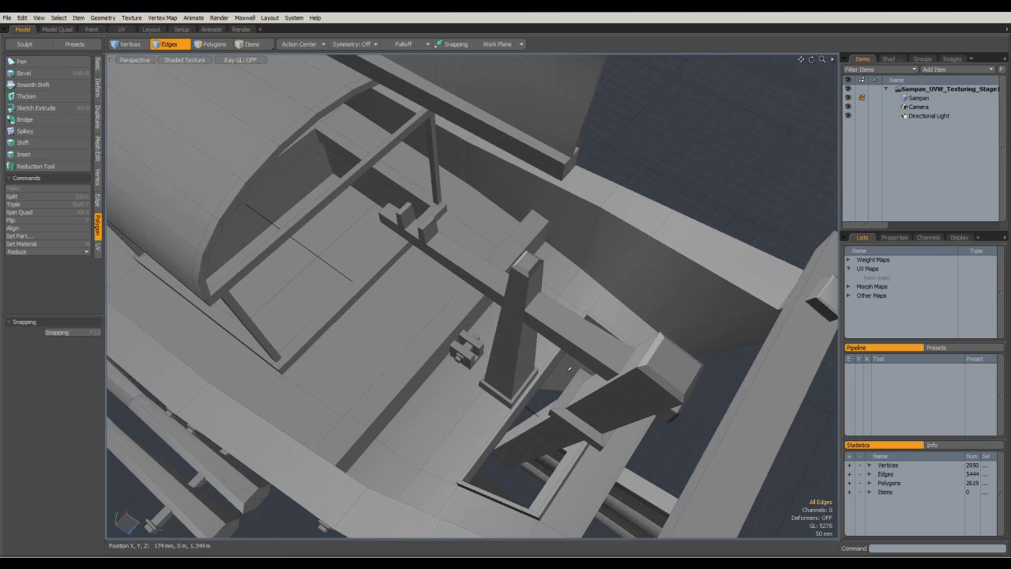
alt+drag(570, 479, 563, 373)
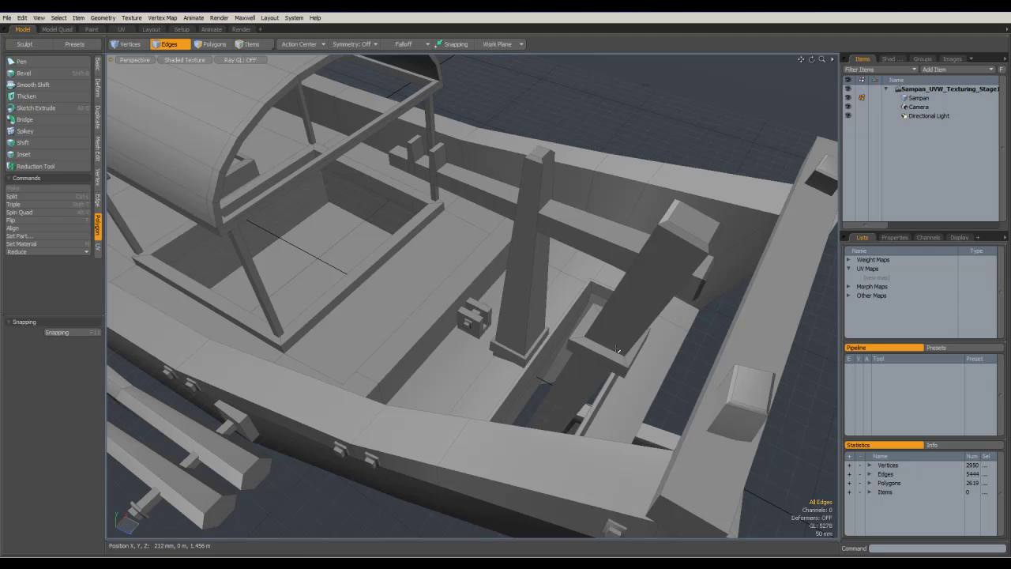
mouse_move(611, 365)
alt+mouse_down()
mouse_move(580, 330)
mouse_move(542, 329)
mouse_move(602, 426)
mouse_move(622, 357)
alt+mouse_up()
alt+drag(522, 336, 481, 306)
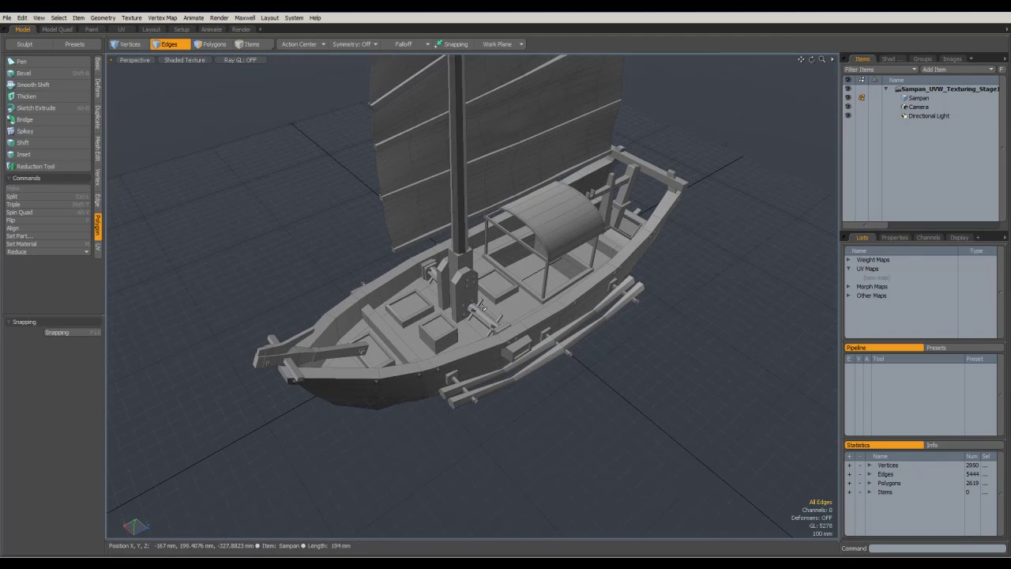
Isolate the forked bow beam with its crossbar, collars and bolts by selecting their polygons and hiding everything else
click(214, 44)
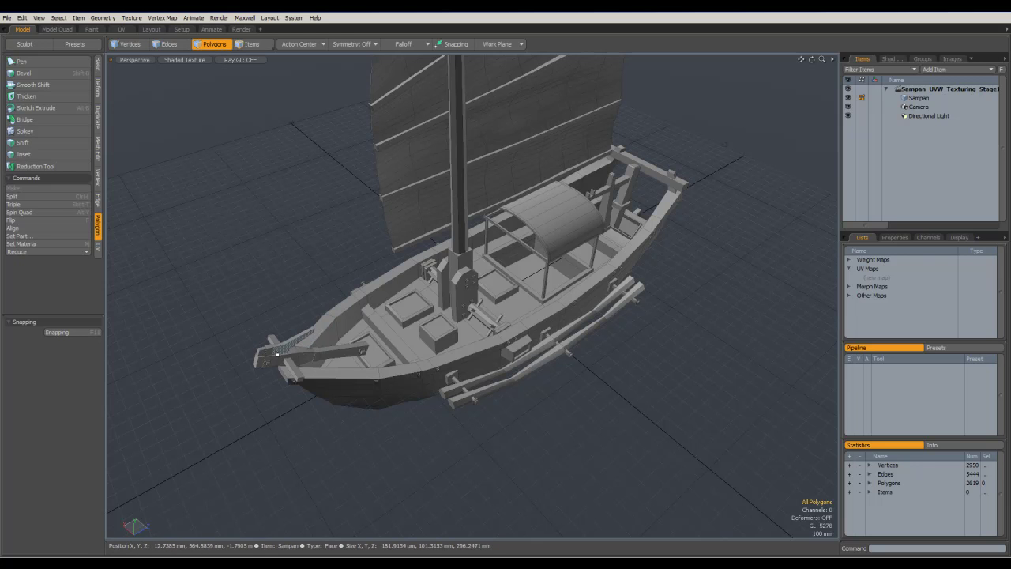
double_click(288, 346)
key(shift+a)
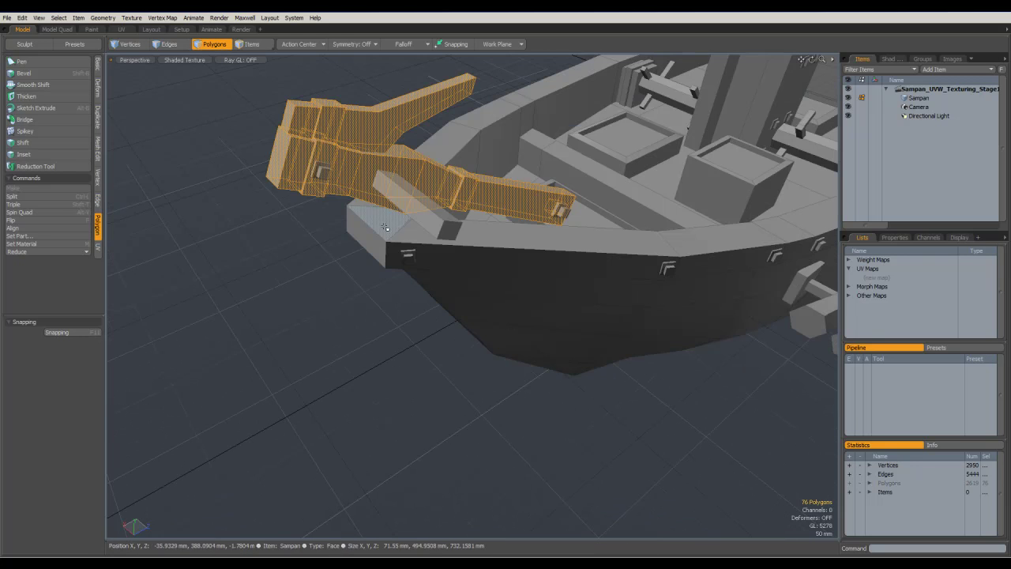
shift+double_click(426, 210)
shift+double_click(322, 171)
alt+drag(344, 203, 564, 277)
key(shift+a)
alt+drag(522, 363, 570, 332)
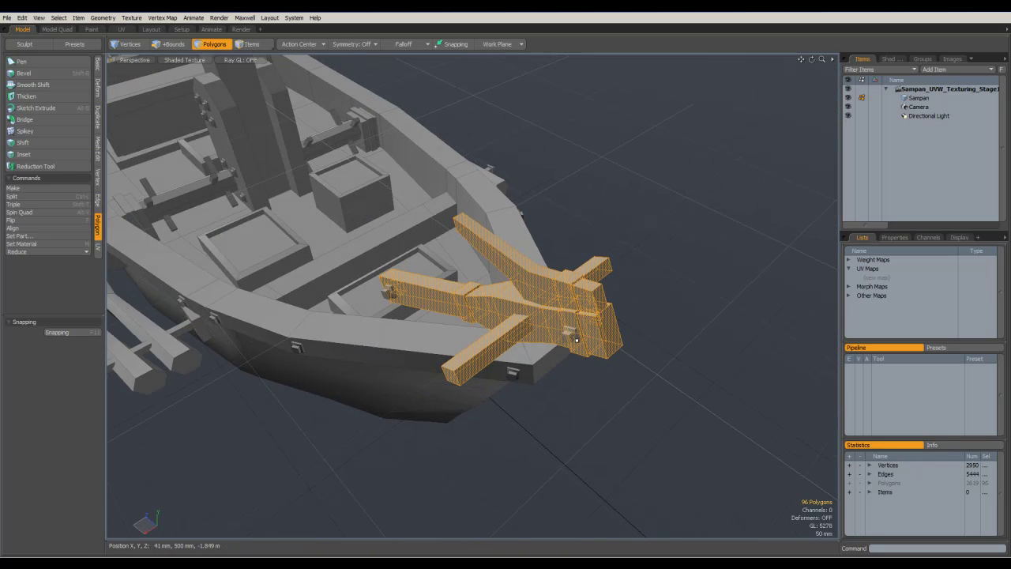
shift+double_click(570, 334)
alt+drag(388, 293, 552, 291)
shift+click(551, 292)
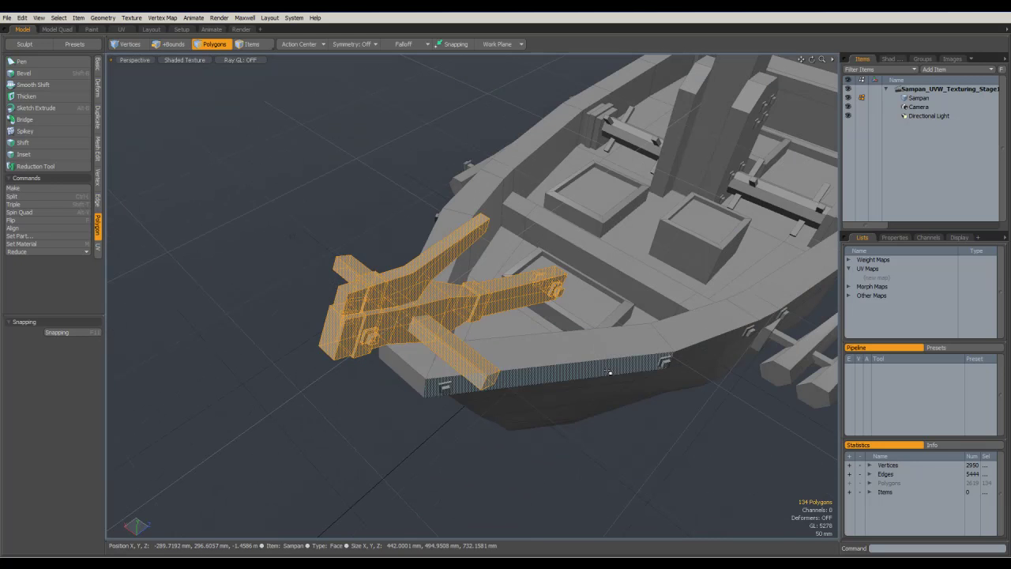
key(shift+h)
click(640, 336)
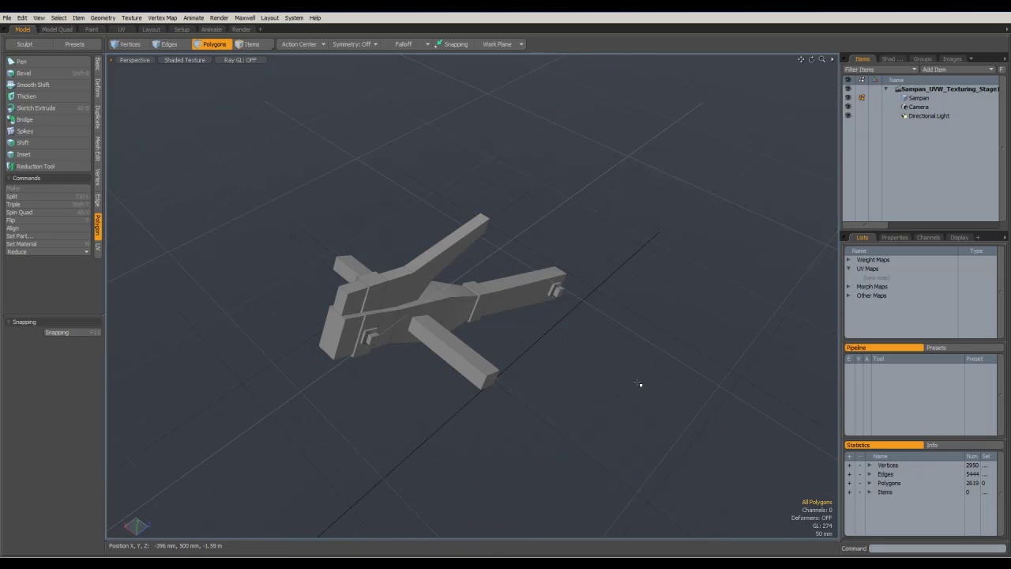
Create a new UV map named "Sampan UVs"
alt+drag(639, 386, 535, 370)
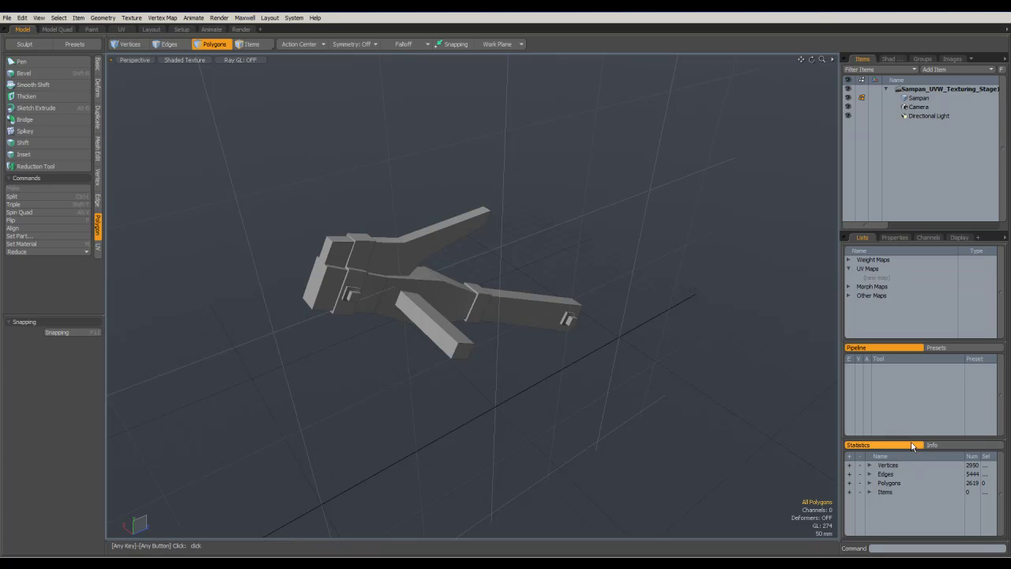
click(879, 278)
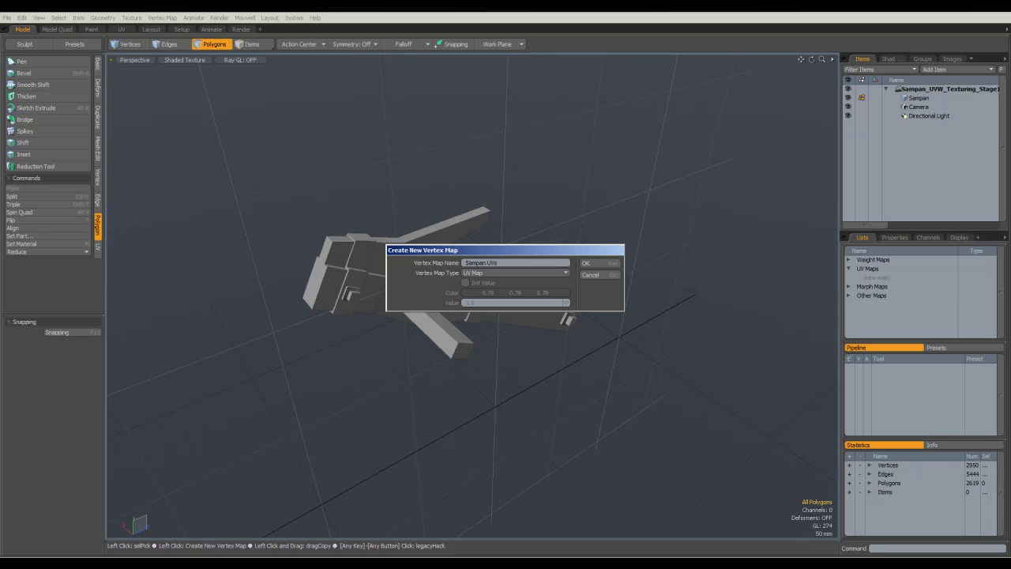
click(606, 264)
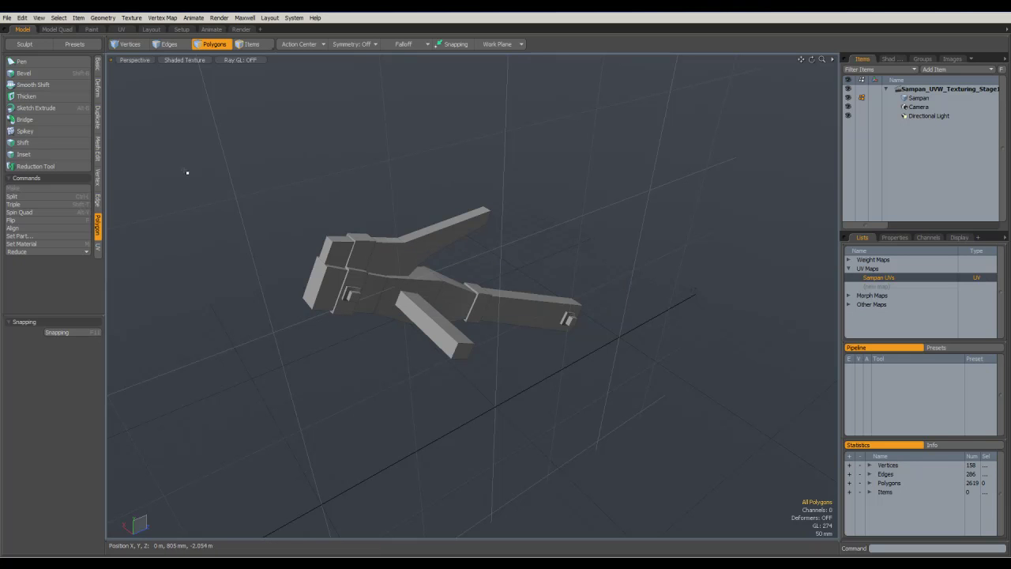
Switch to the UV workspace and display the 3D view in Shaded Texture mode
click(115, 29)
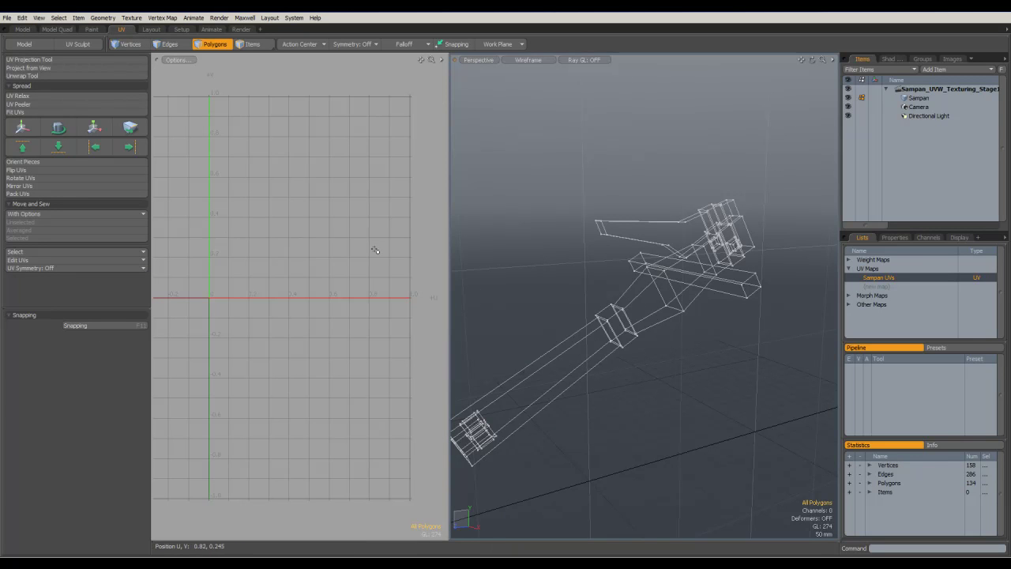
alt+shift+drag(359, 225, 360, 308)
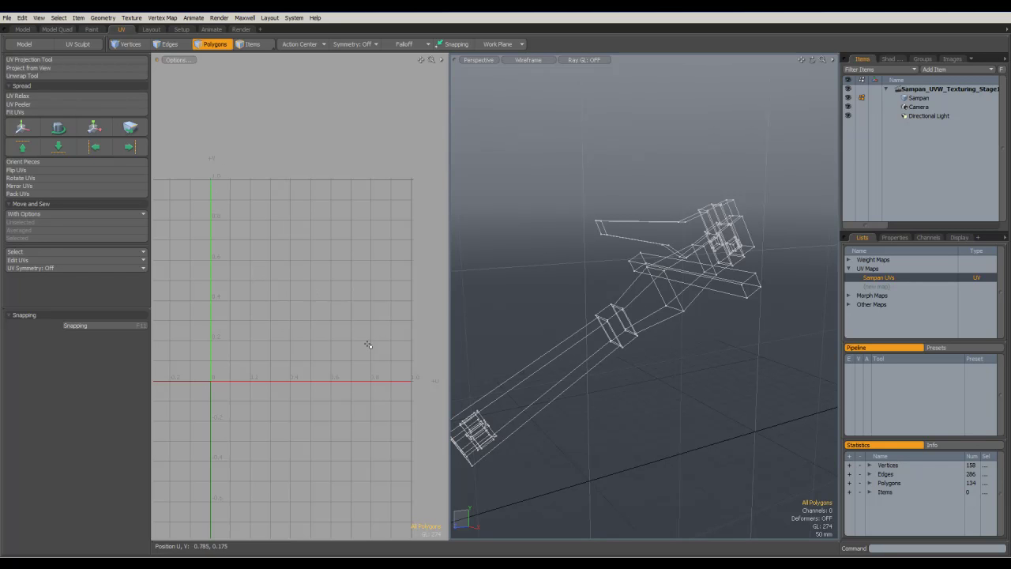
ctrl+alt+drag(388, 314, 302, 308)
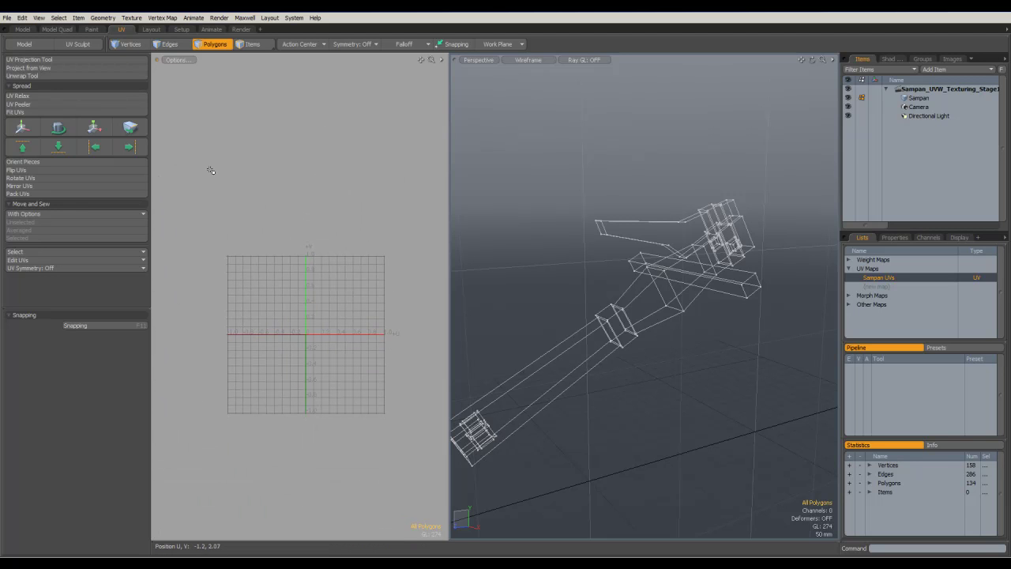
ctrl+alt+drag(348, 342, 294, 307)
alt+drag(550, 303, 600, 289)
click(527, 60)
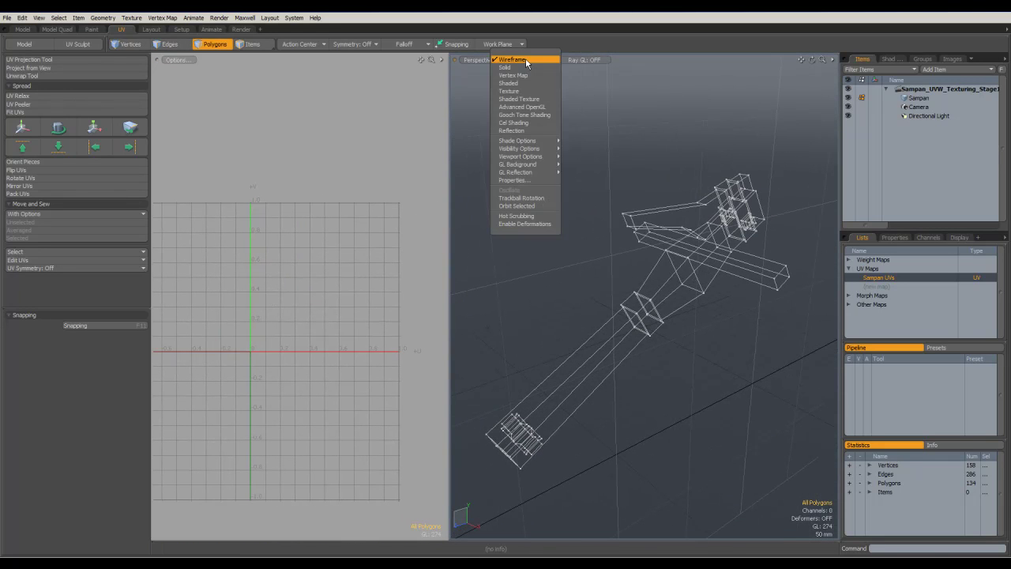
click(517, 104)
Frame the isolated bow assembly and project its UVs with the Atlas projection type
click(668, 286)
double_click(667, 286)
click(592, 243)
alt+drag(555, 274, 711, 378)
alt+drag(624, 328, 562, 360)
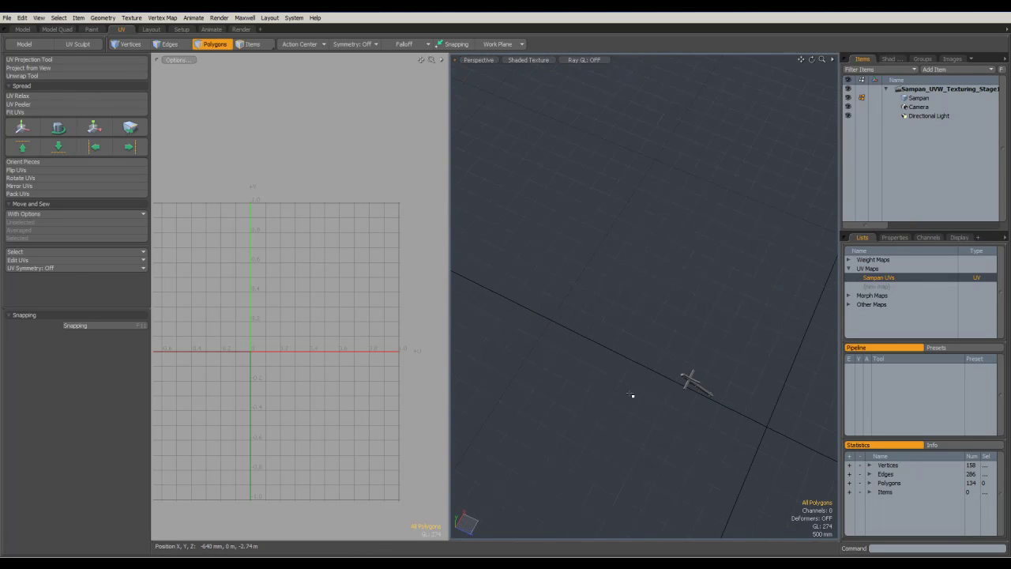
alt+drag(722, 403, 694, 341)
ctrl+alt+drag(675, 386, 790, 406)
key(a)
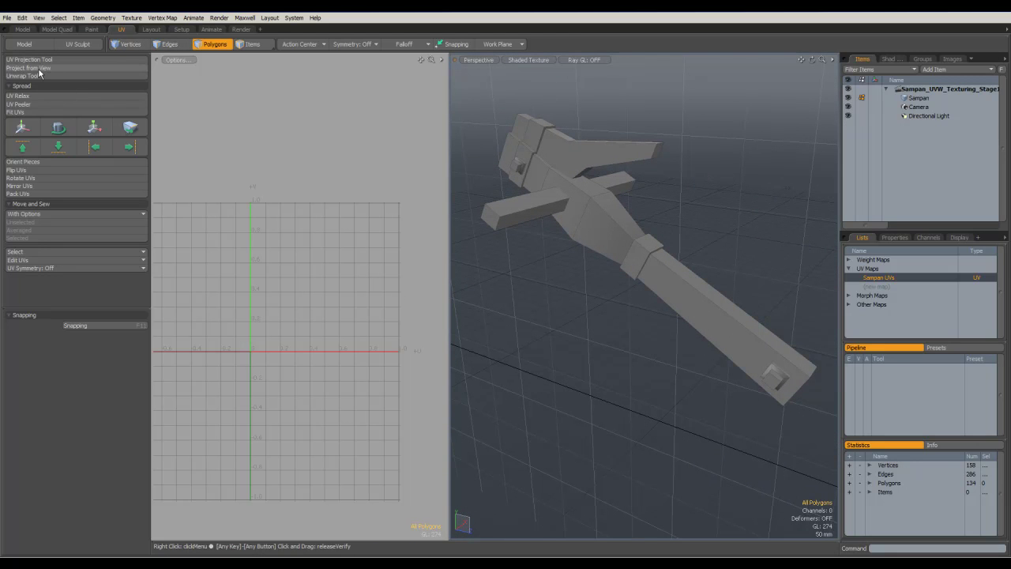
click(38, 58)
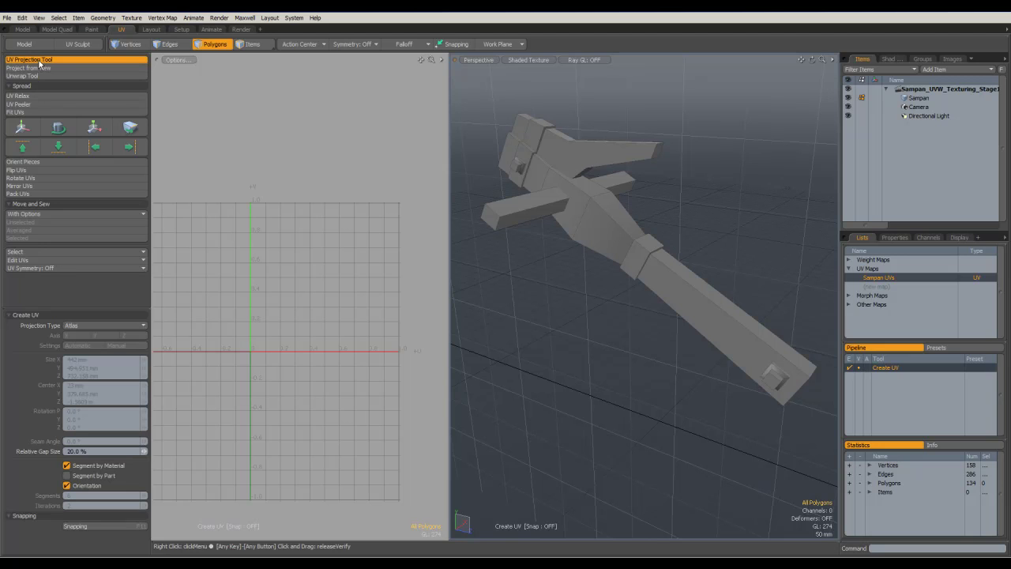
click(568, 324)
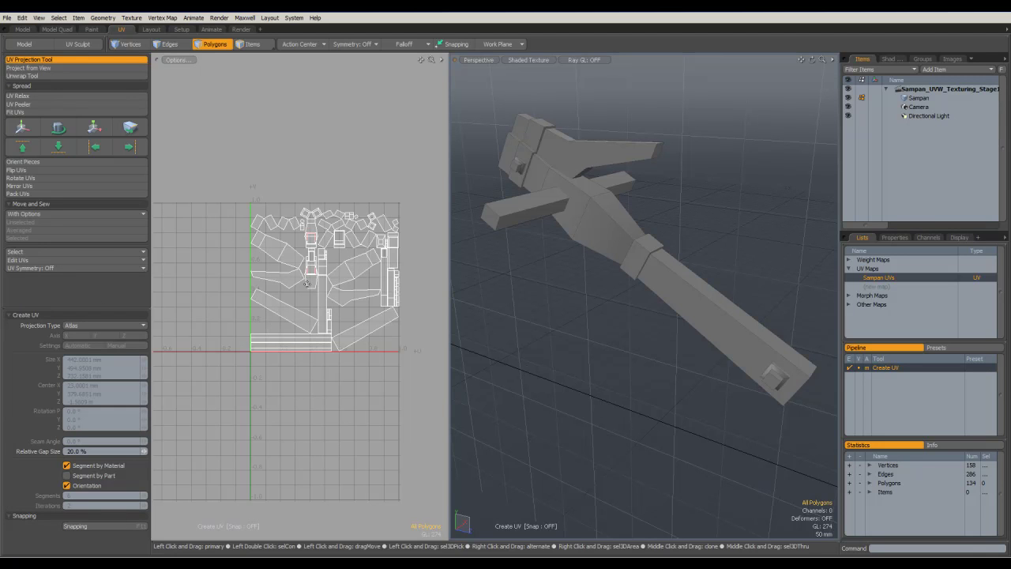
scroll(307, 283, up, 5)
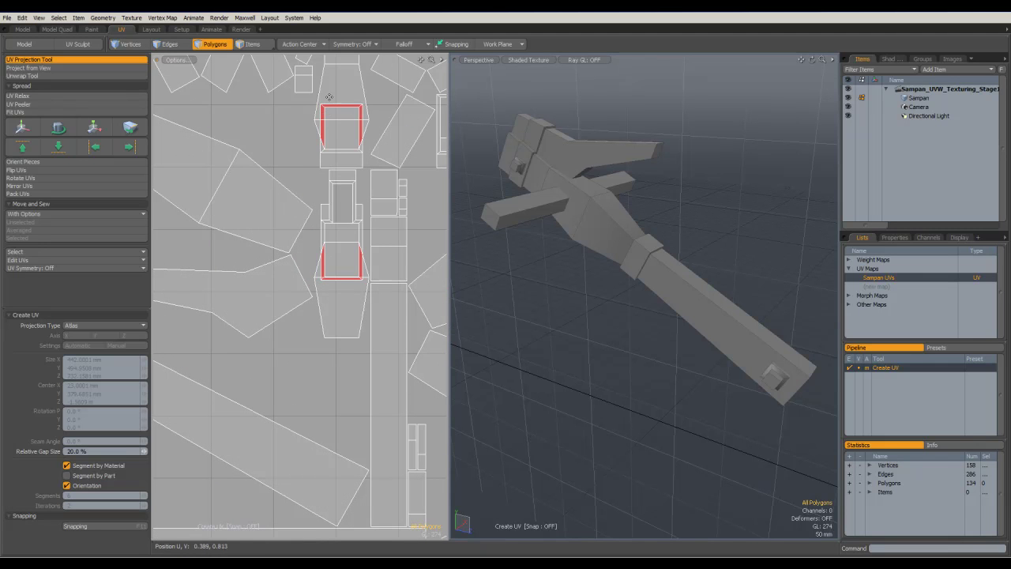
key(space)
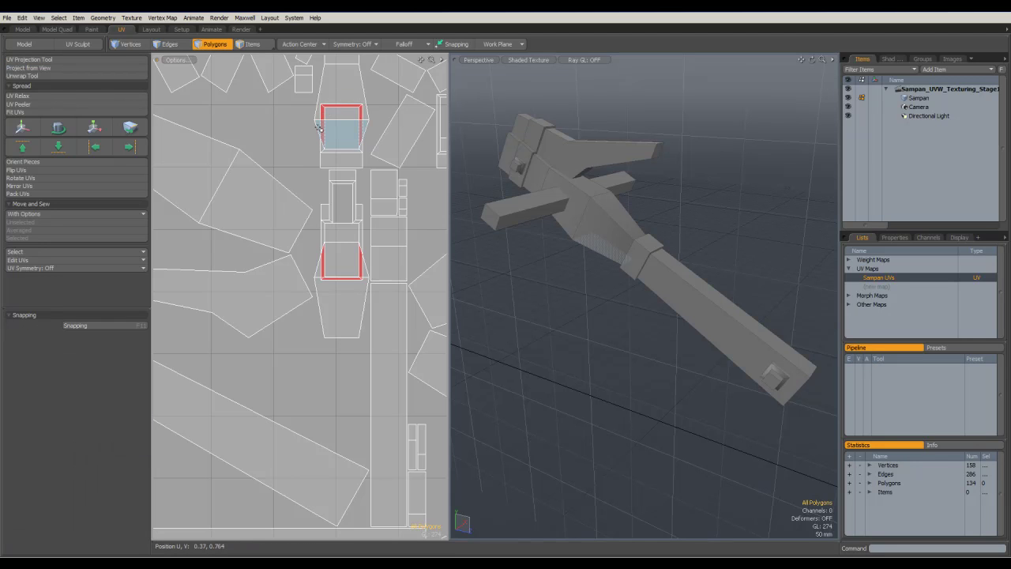
Tear off the overlapping three-polygon island of the beam's widened underside and move it above the UV square, about U -0.229, V 0.237
click(321, 110)
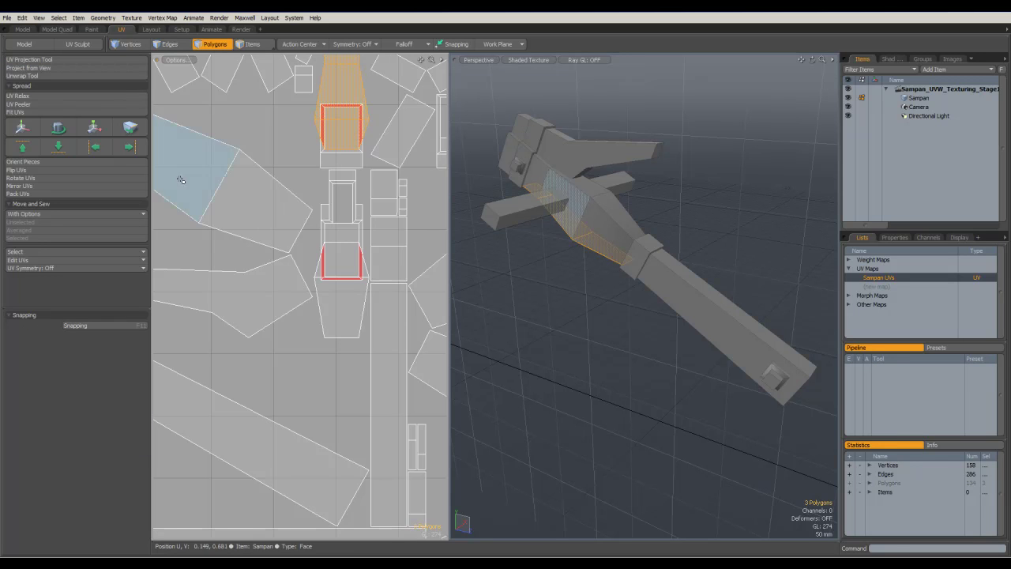
click(22, 127)
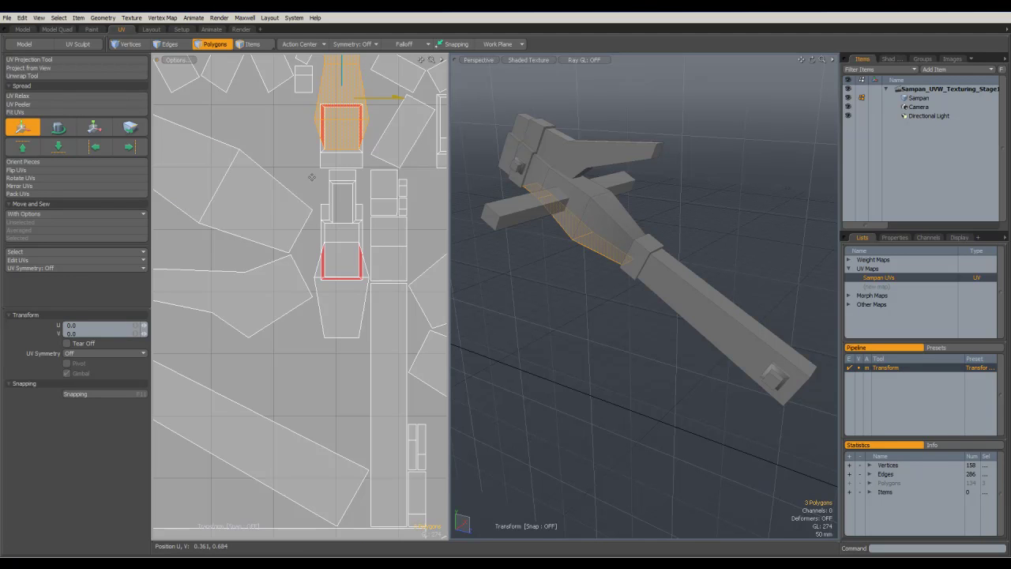
click(66, 343)
scroll(396, 197, down, 3)
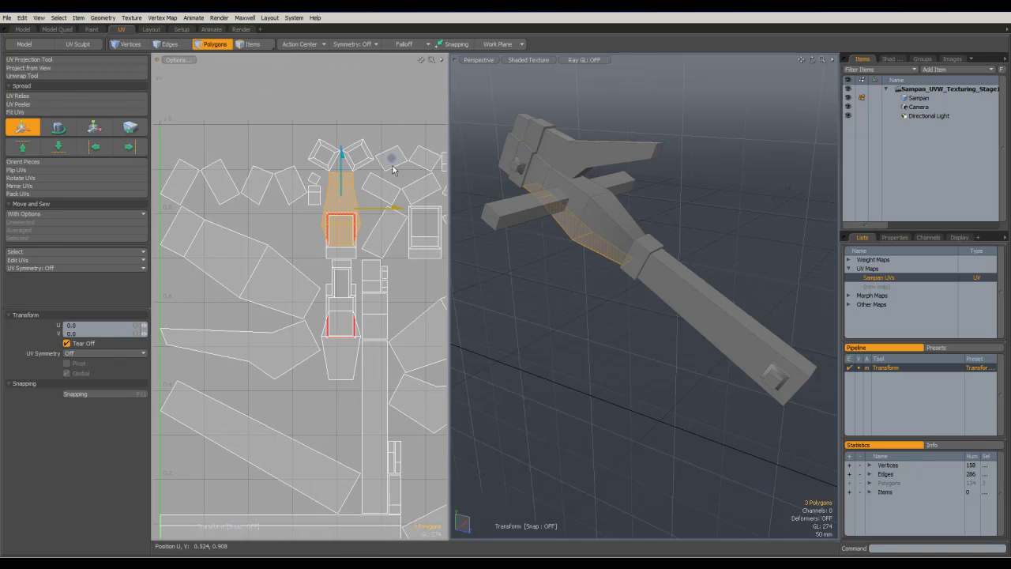
drag(388, 158, 289, 52)
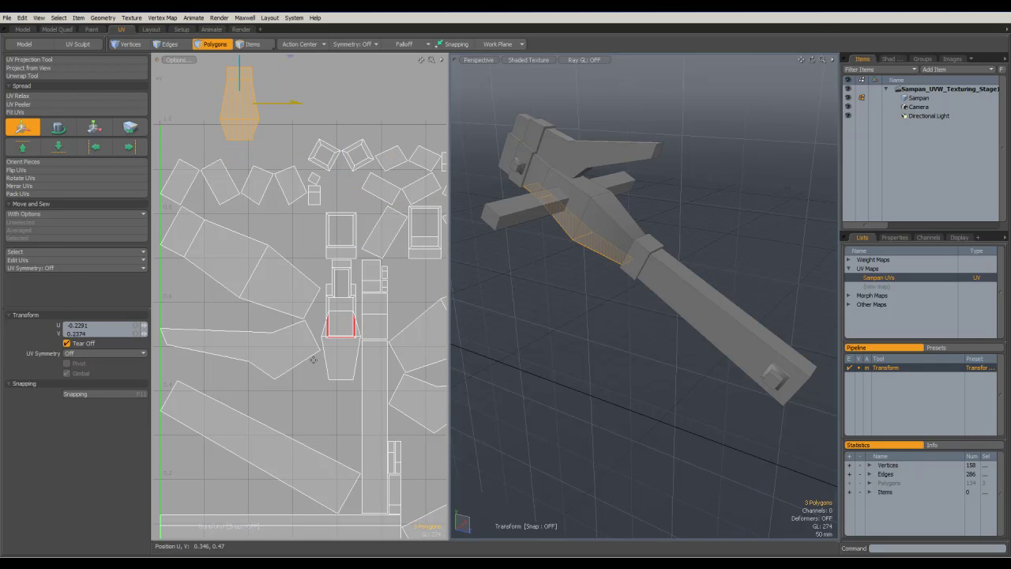
key(space)
click(302, 142)
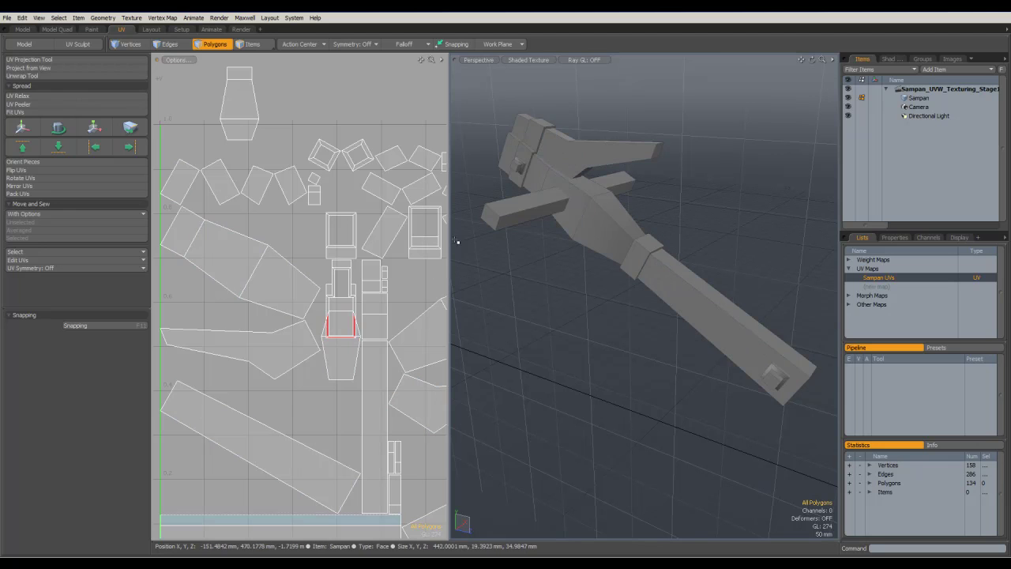
Tear off the two overlapping polygons of the beam's widened top face and move them above the UV square
click(331, 357)
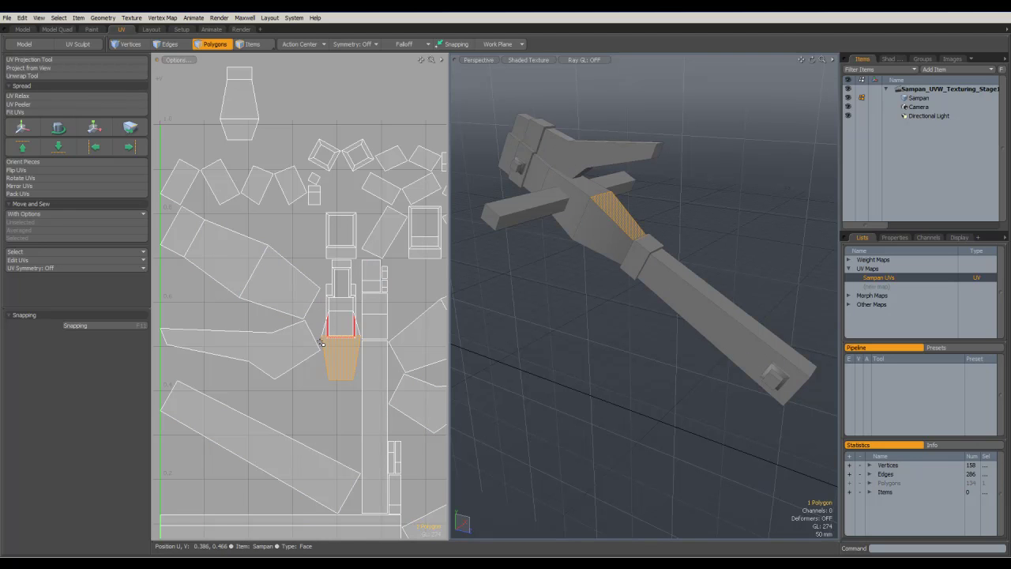
shift+click(324, 335)
key(y)
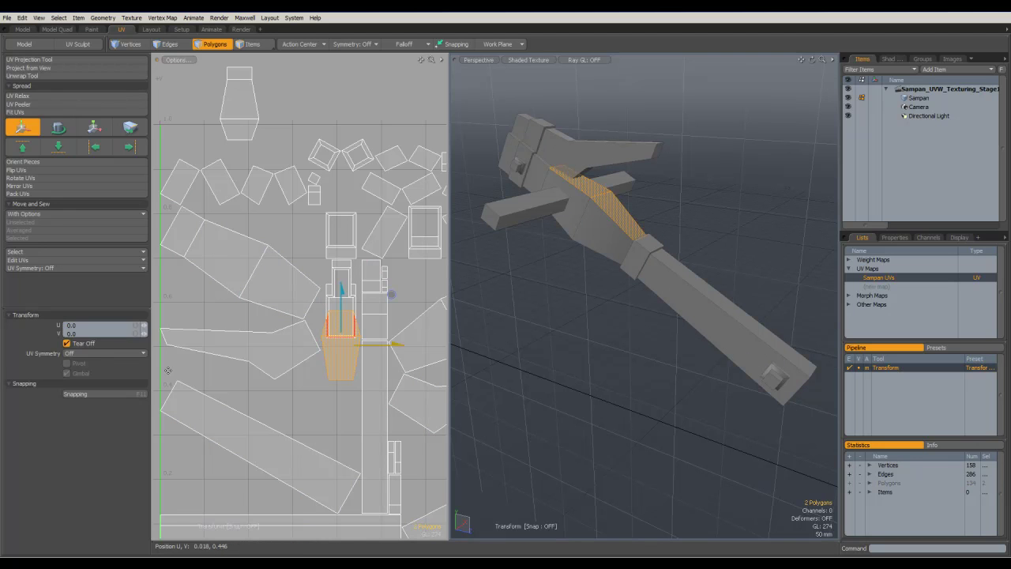
drag(392, 299, 347, 62)
key(space)
Tear off the long overlapping polygon of the beam's top face beyond the collar and move it just outside the UV square's right side
ctrl+alt+drag(405, 331, 306, 303)
alt+shift+drag(356, 329, 293, 298)
scroll(371, 234, up, 4)
click(373, 238)
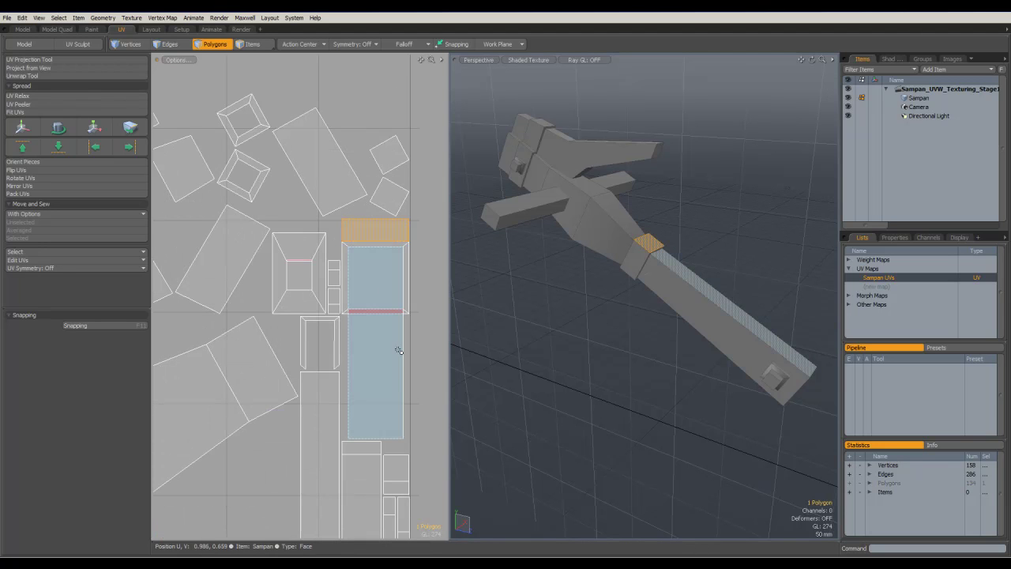
click(393, 355)
key(y)
scroll(354, 296, down, 3)
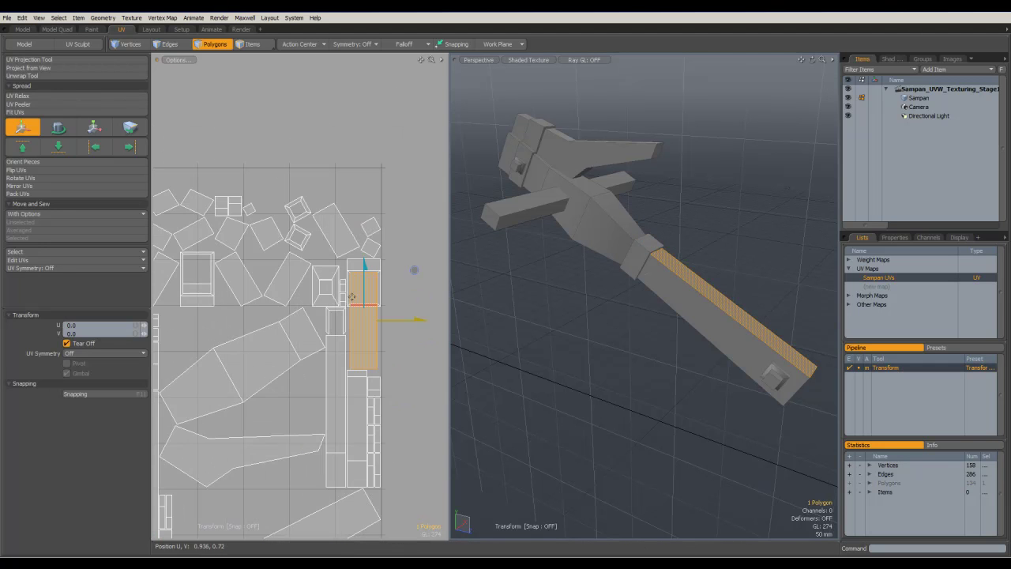
drag(363, 319, 401, 299)
key(space)
click(385, 271)
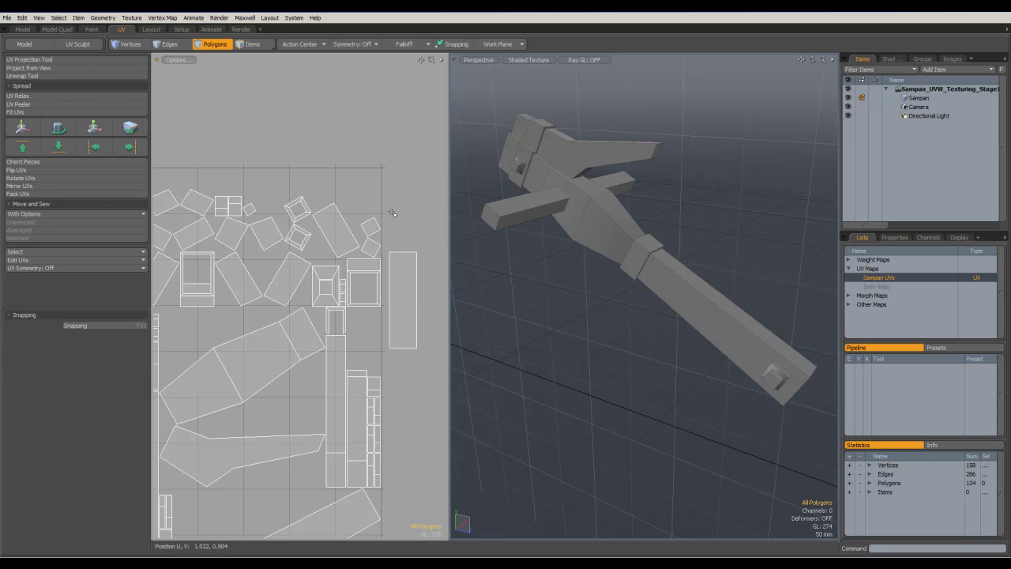
Pack all UV islands of the bow assembly into the UV square
scroll(372, 264, down, 3)
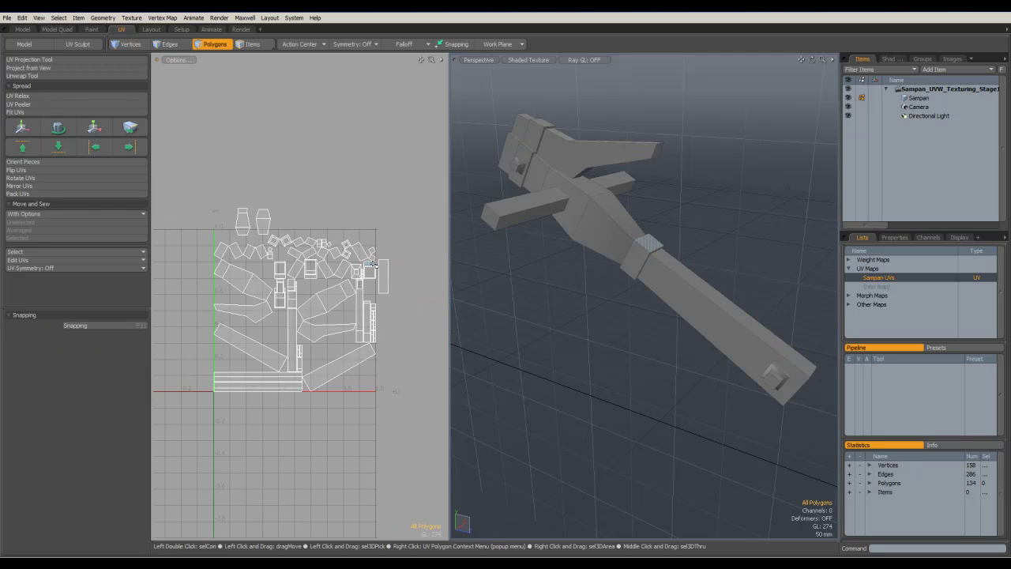
click(28, 195)
click(484, 299)
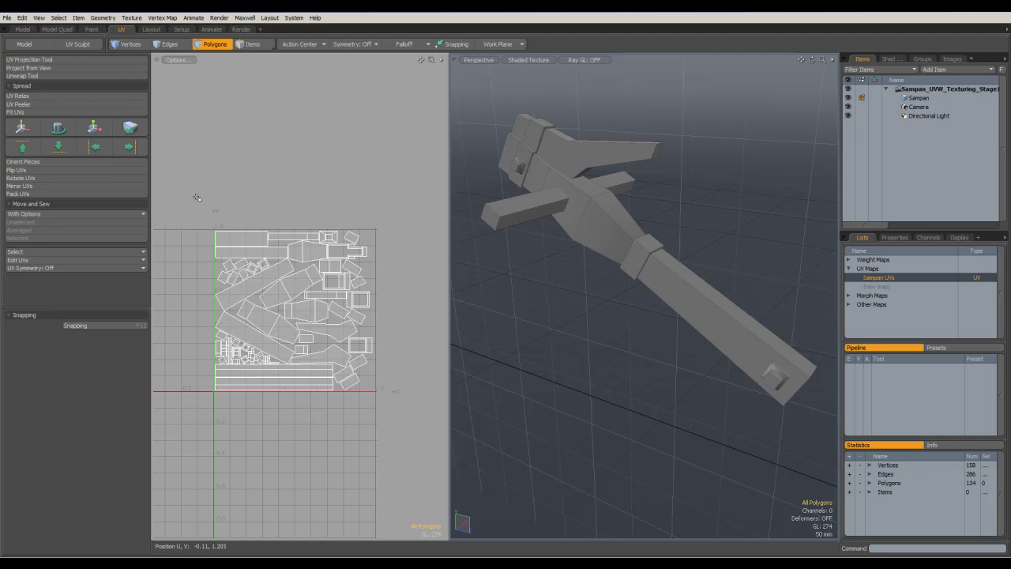
Move the entire packed UV layout above the UV square, shifted slightly right, and clear the polygon selection
drag(203, 192, 408, 427)
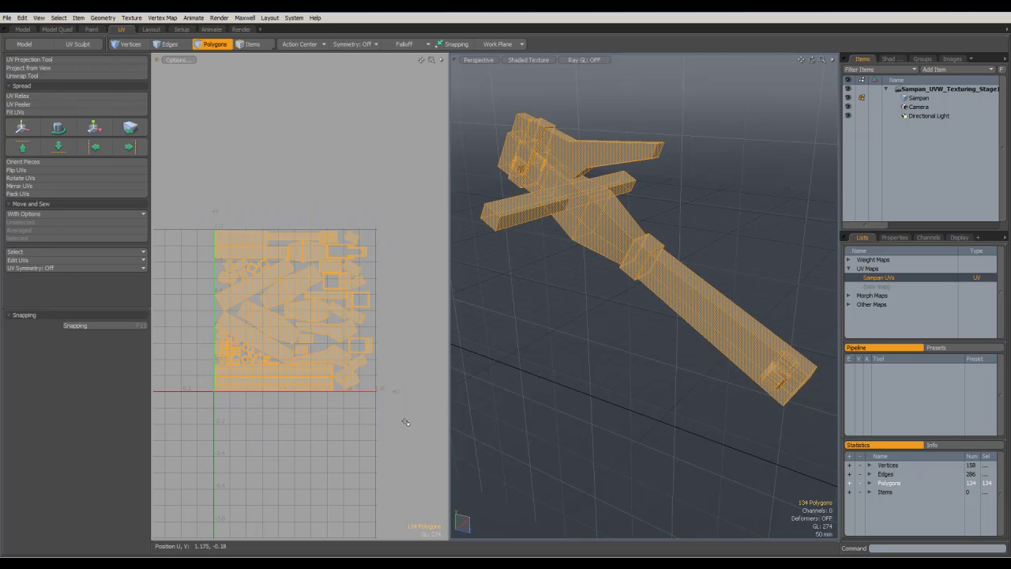
key(y)
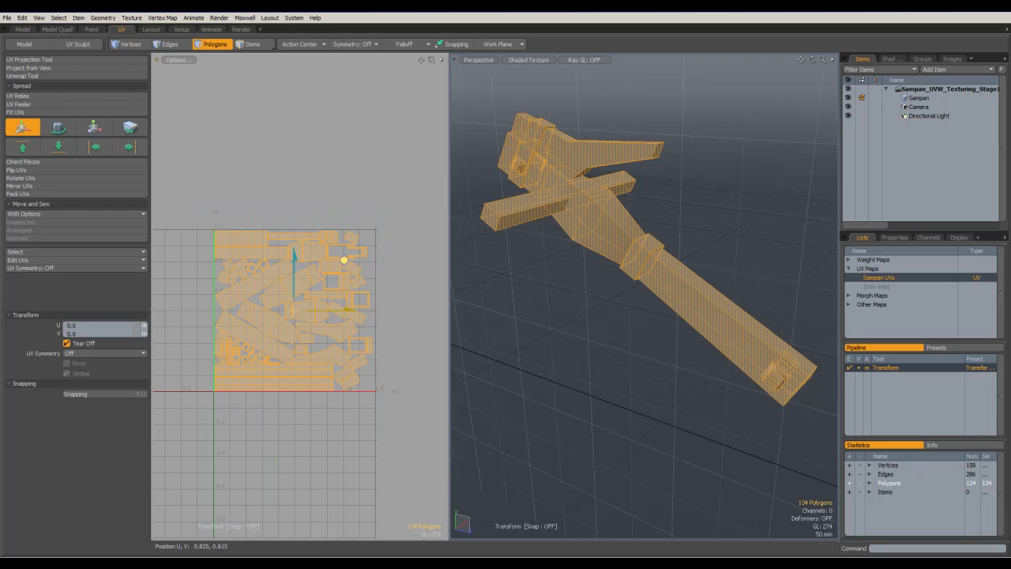
drag(346, 255, 411, 82)
key(q)
click(415, 274)
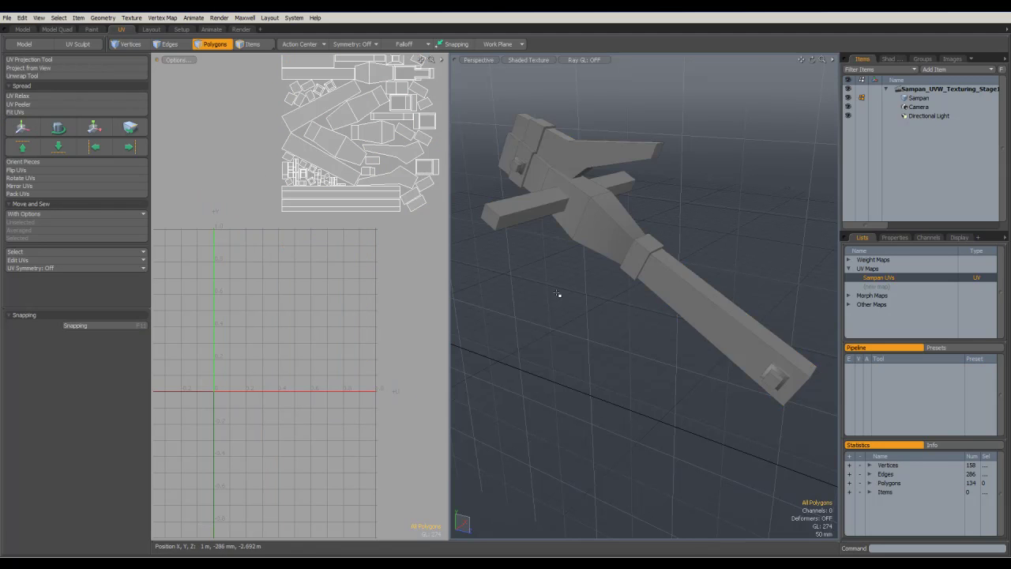
Examine the bow assembly from several angles alongside its packed UV layout outside the UV square
scroll(557, 293, down, 3)
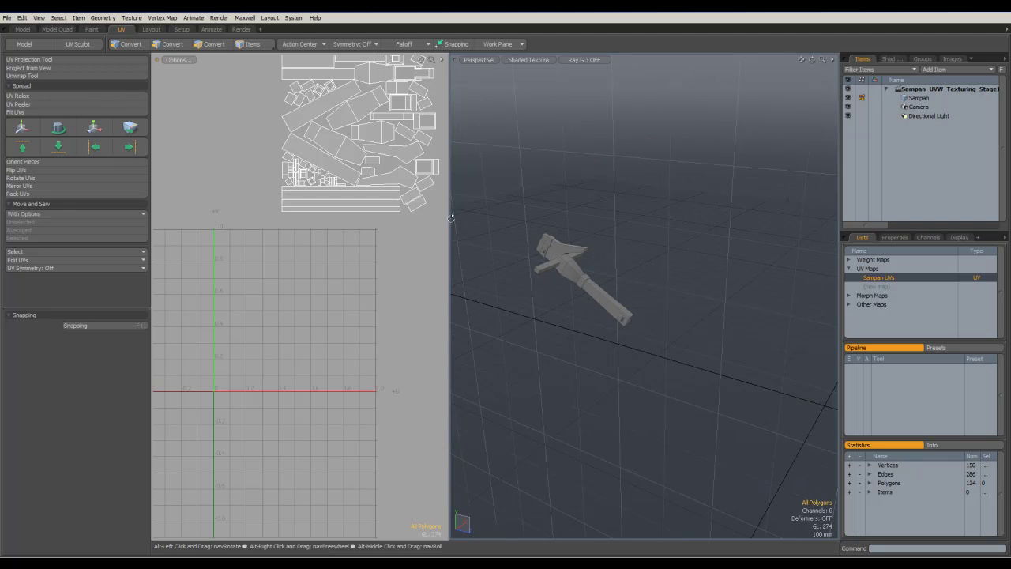
alt+shift+drag(401, 249, 357, 354)
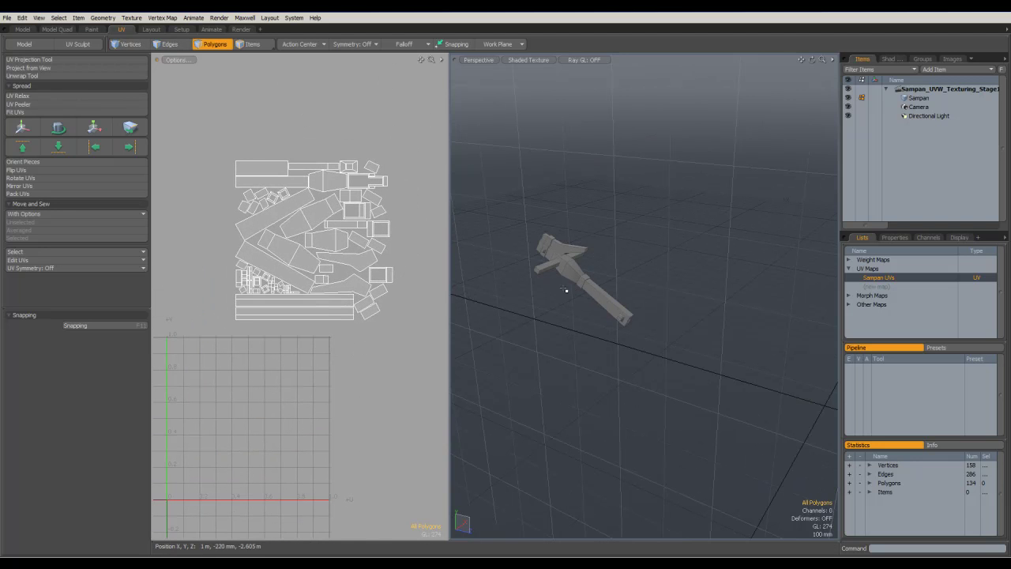
alt+drag(570, 320, 594, 350)
ctrl+alt+drag(619, 382, 557, 373)
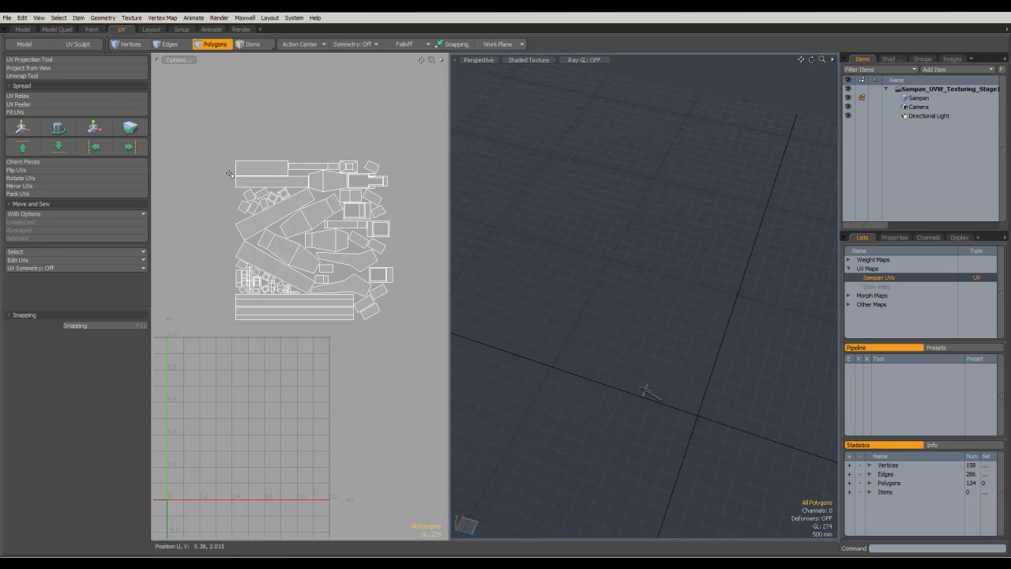
alt+drag(319, 228, 345, 163)
ctrl+alt+drag(361, 197, 351, 161)
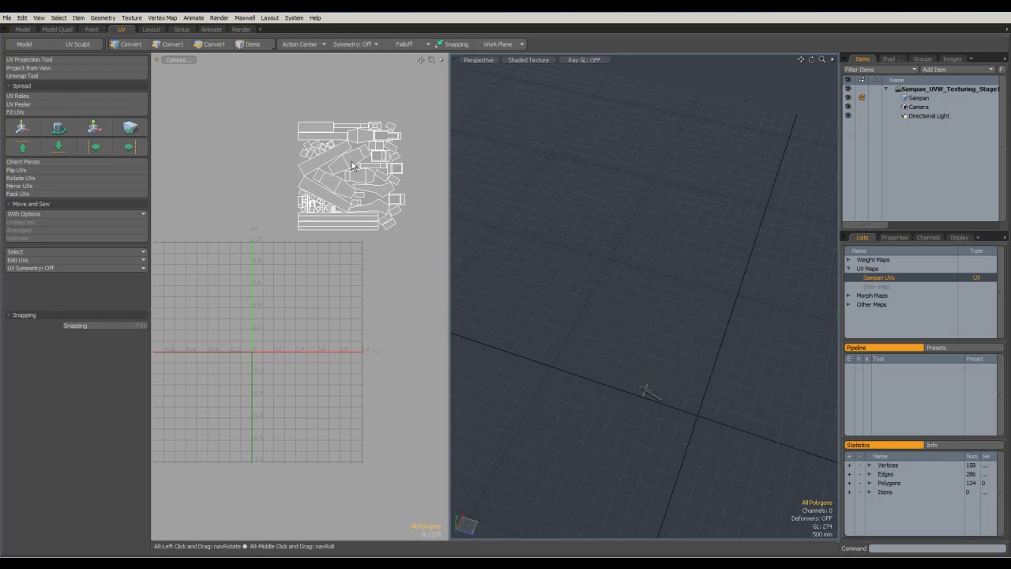
alt+drag(627, 361, 702, 318)
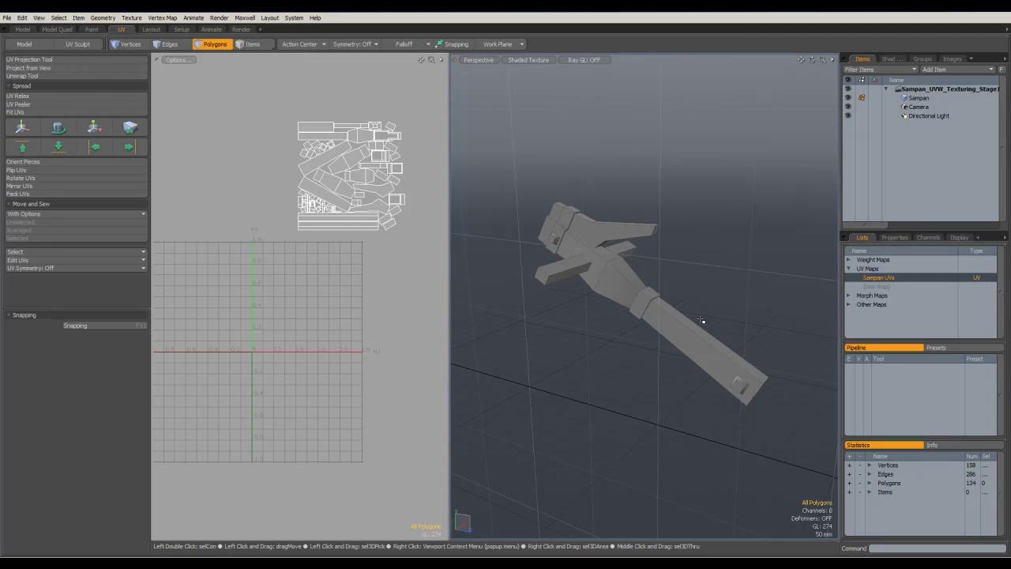
alt+drag(697, 319, 716, 408)
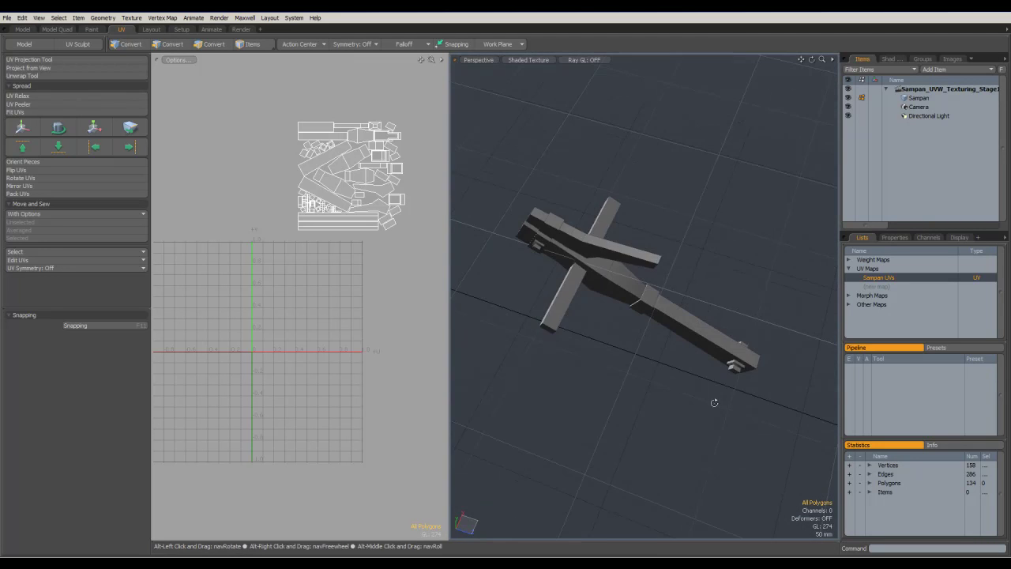
scroll(688, 368, down, 4)
alt+drag(688, 368, 716, 364)
scroll(669, 367, down, 4)
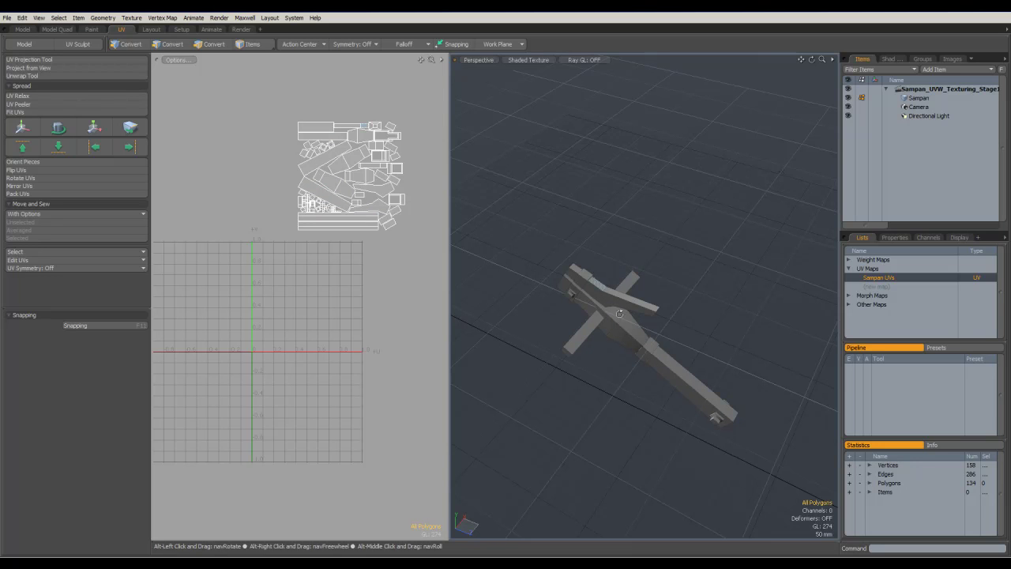
mouse_move(675, 332)
alt+mouse_down()
mouse_move(649, 318)
mouse_move(642, 332)
mouse_move(673, 320)
alt+mouse_up()
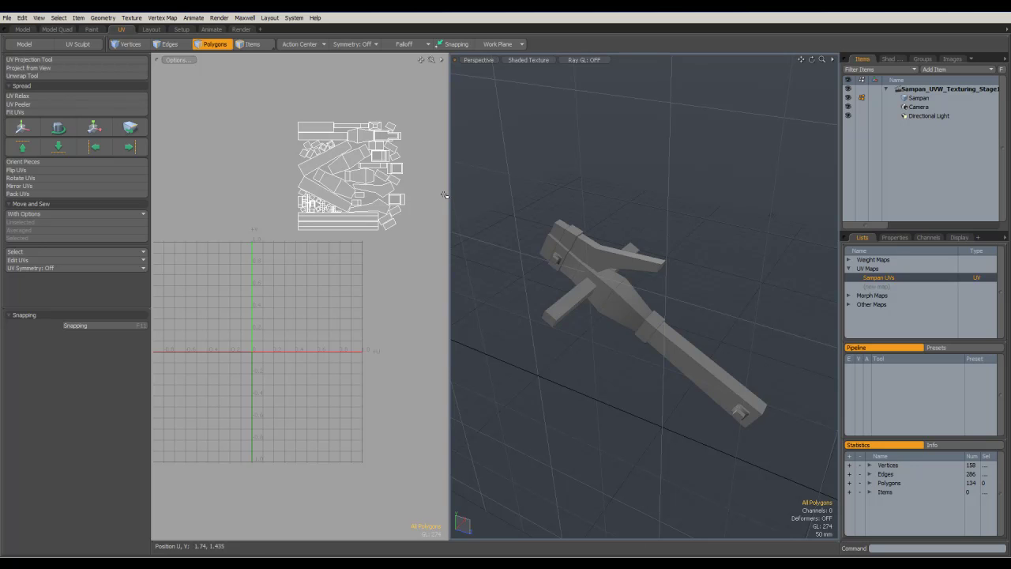
drag(259, 83, 379, 297)
key(h)
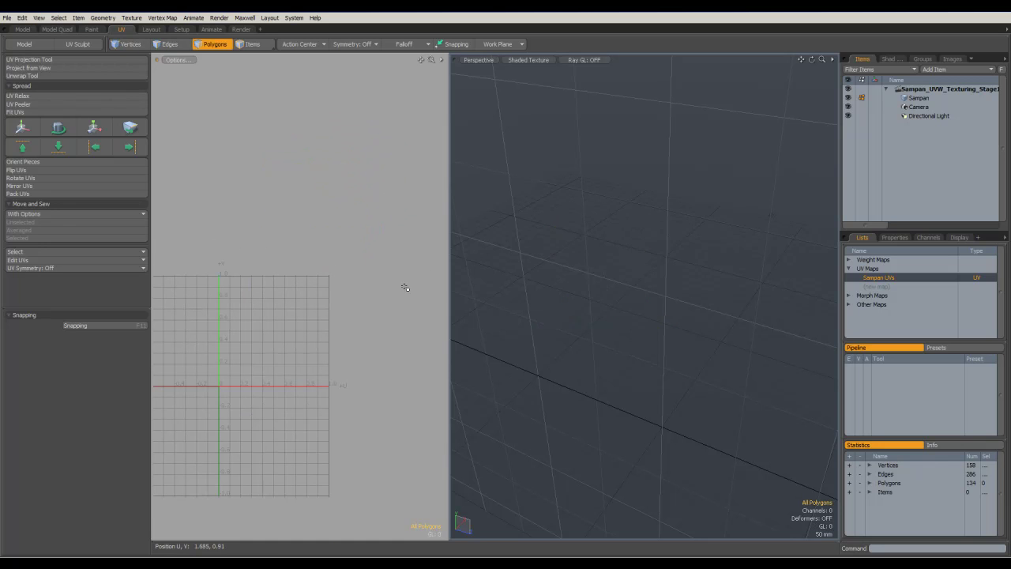
key(u)
Delete the Sampan UVs map and create an empty UV map with the same name, Sampan UVs
key(1)
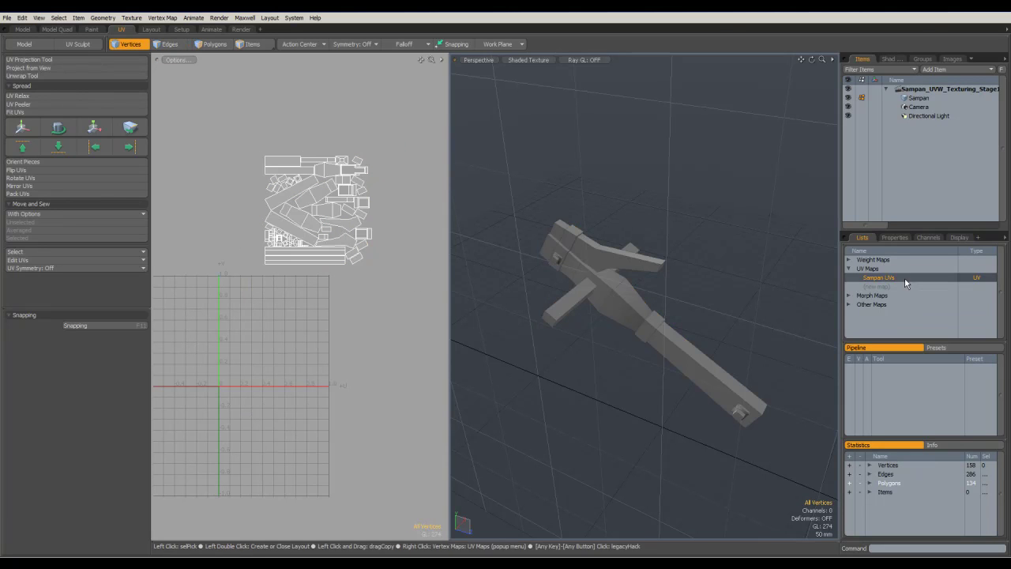
right_click(903, 282)
click(896, 291)
click(584, 276)
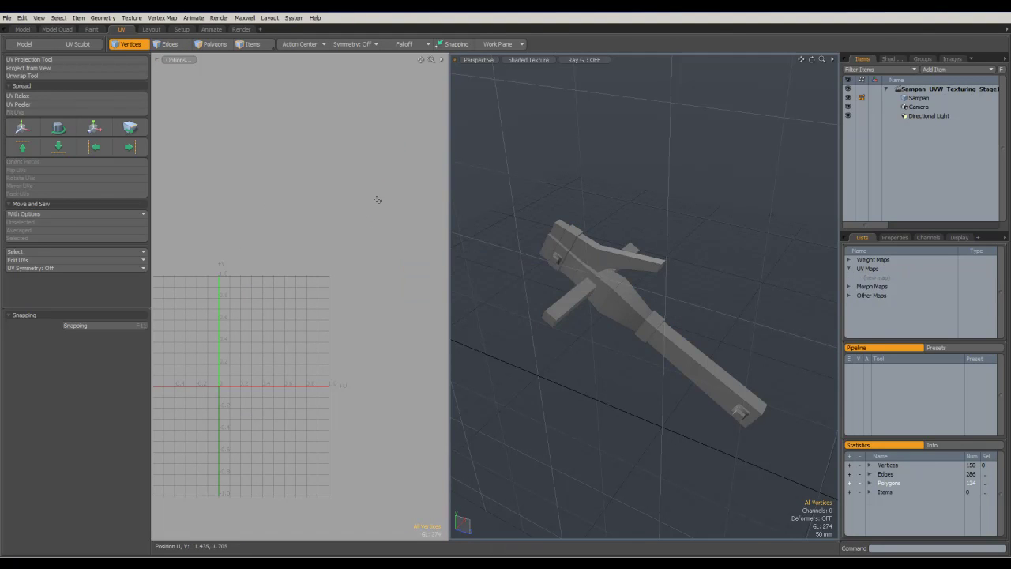
click(892, 278)
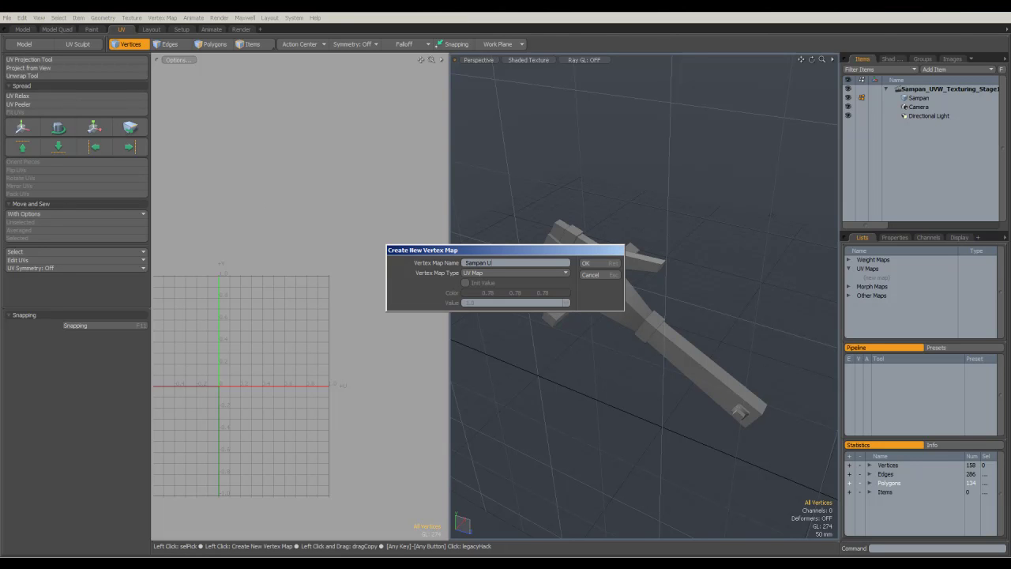
text(Sampan UVs)
key(Return)
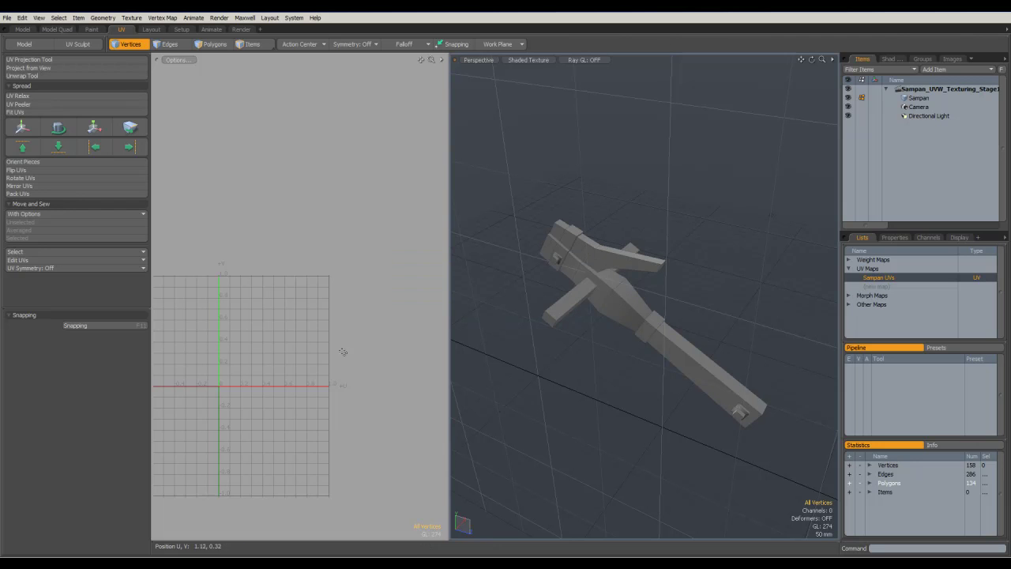
Examine the bow assembly's beam, collars and crosspieces in the 3D view
alt+drag(286, 318, 316, 265)
ctrl+alt+drag(304, 281, 354, 305)
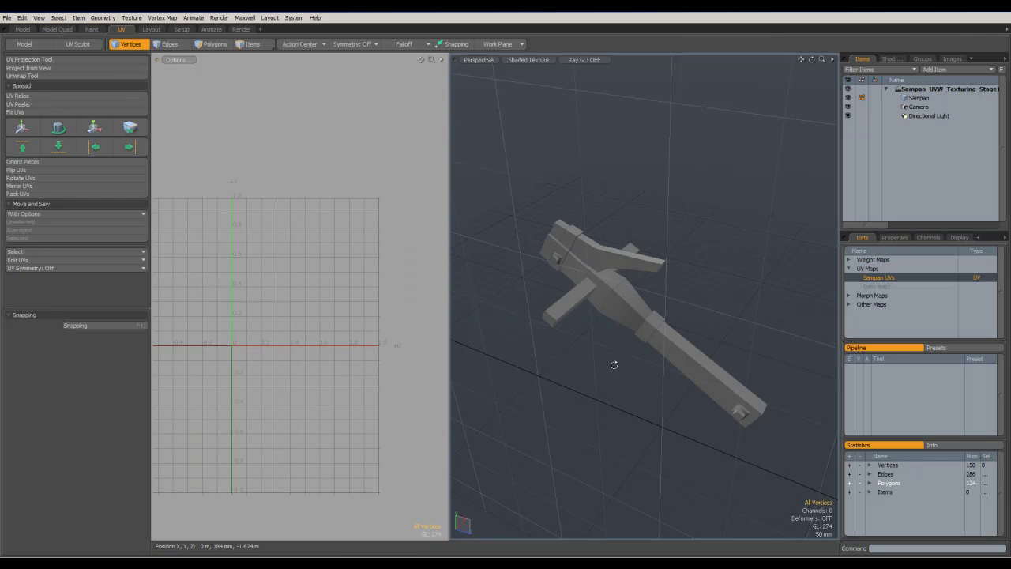
mouse_move(614, 365)
alt+mouse_down()
mouse_move(644, 348)
mouse_move(609, 357)
alt+mouse_up()
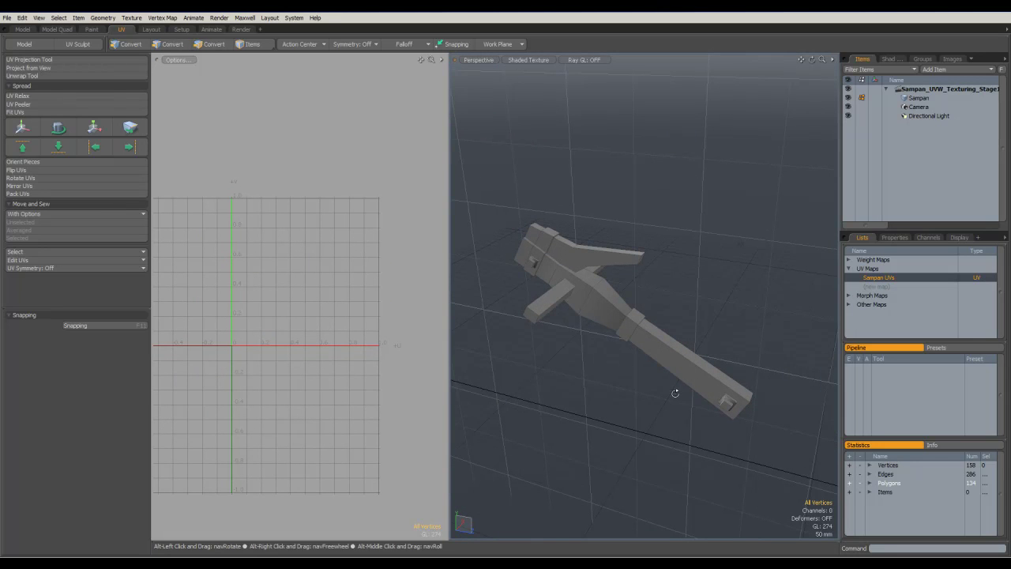
alt+drag(675, 388, 570, 284)
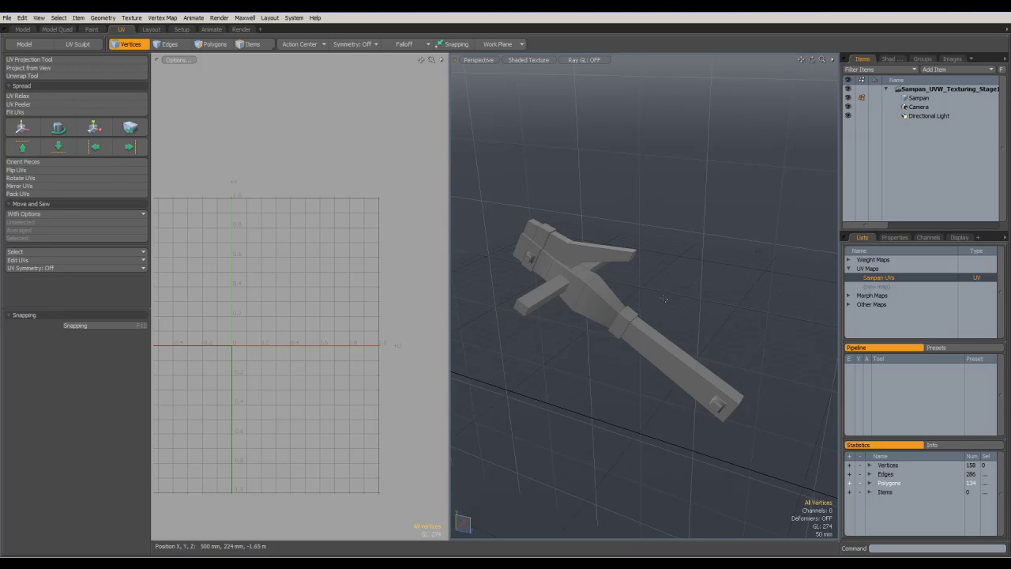
alt+drag(601, 320, 654, 379)
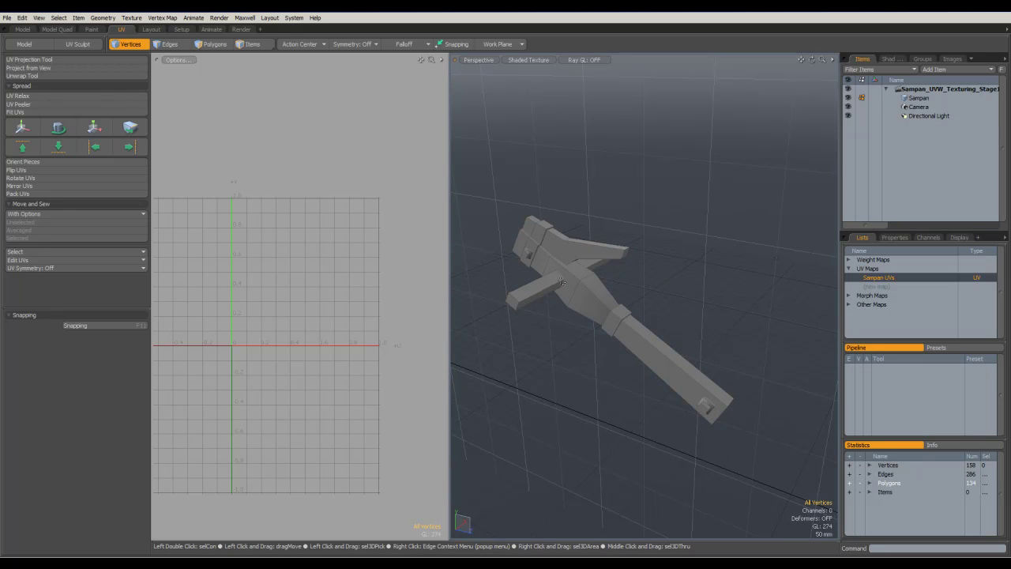
alt+drag(562, 282, 660, 327)
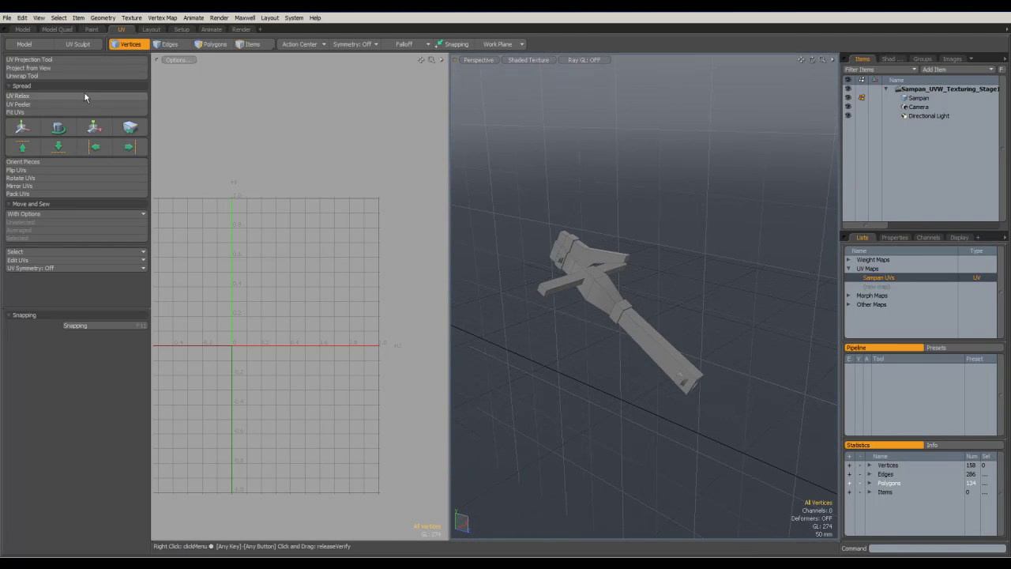
ctrl+alt+drag(592, 327, 650, 264)
Switch to edge selection and select the four outer edges around the long beam's end face
click(169, 44)
alt+drag(601, 293, 608, 287)
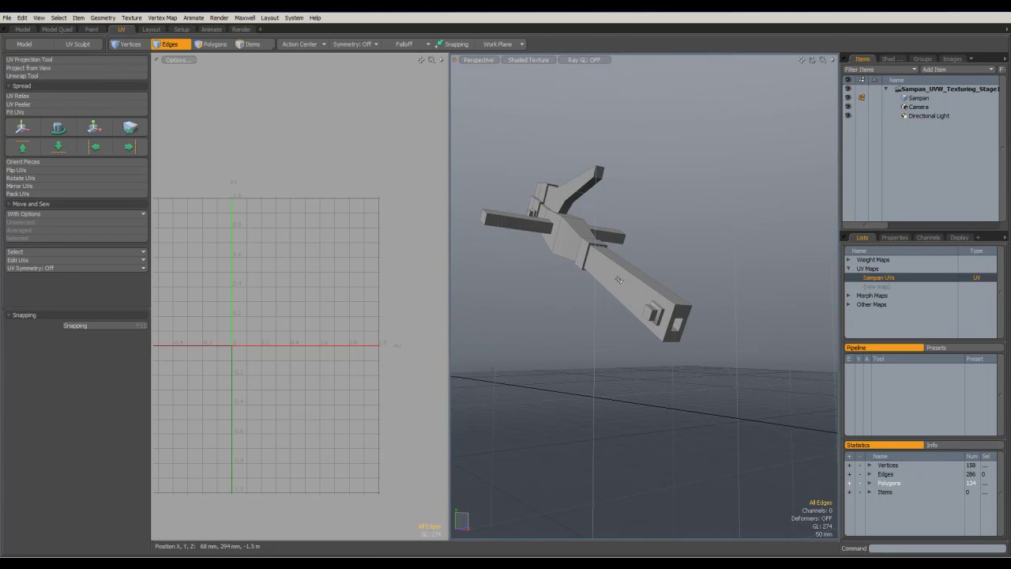
alt+drag(681, 395, 700, 356)
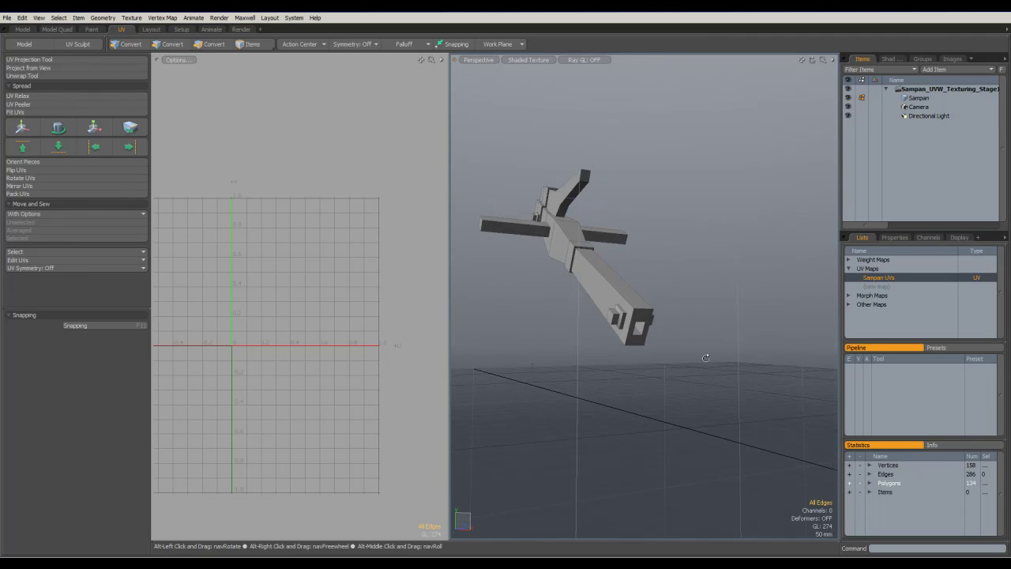
scroll(695, 354, up, 3)
click(624, 278)
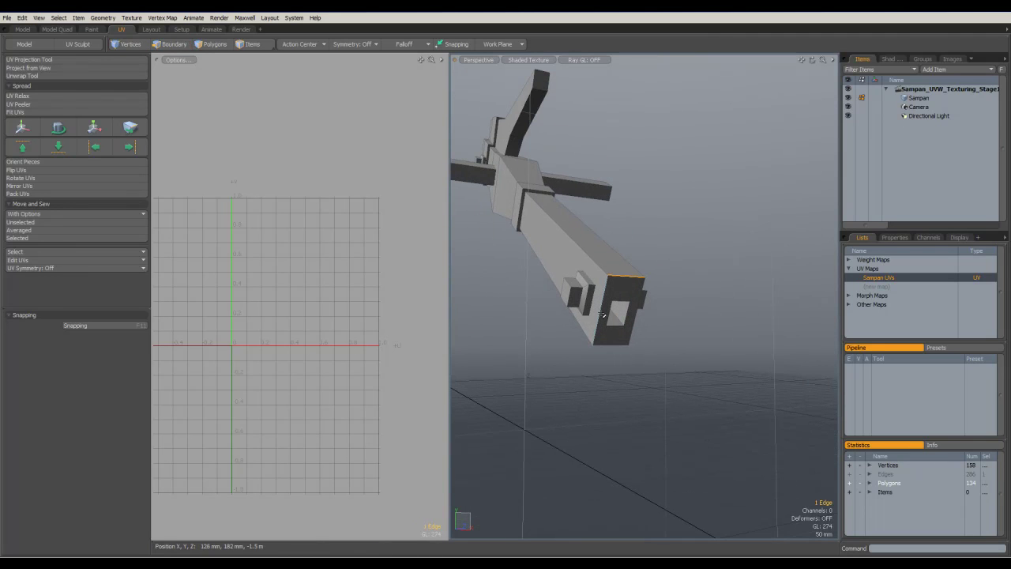
shift+click(619, 345)
shift+click(634, 319)
shift+click(599, 318)
alt+drag(615, 369, 602, 333)
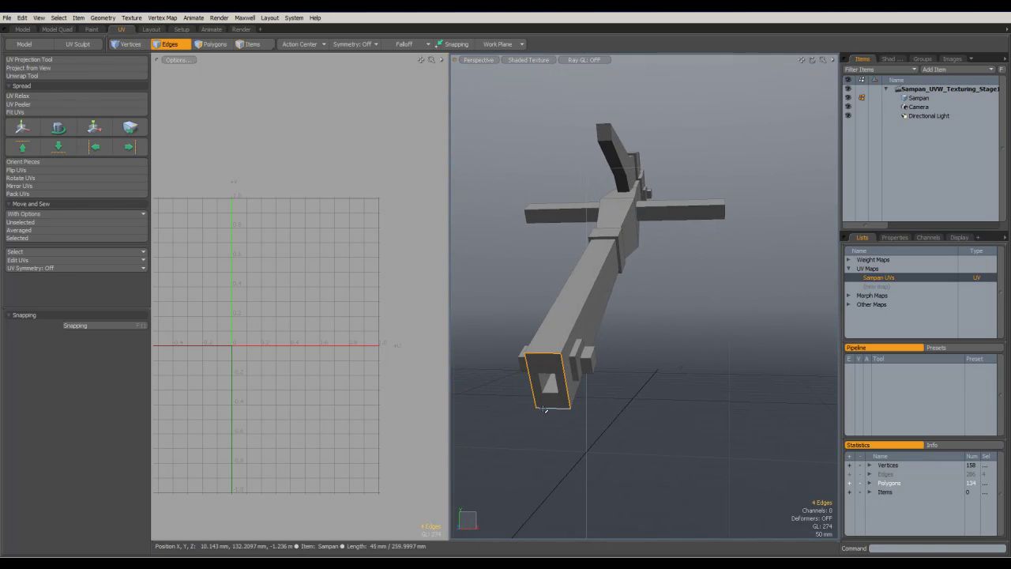
Unwrap the bow assembly along the selected seam edges with the Unwrap Tool, using Planar initial projection, and inspect the resulting beam island
click(22, 75)
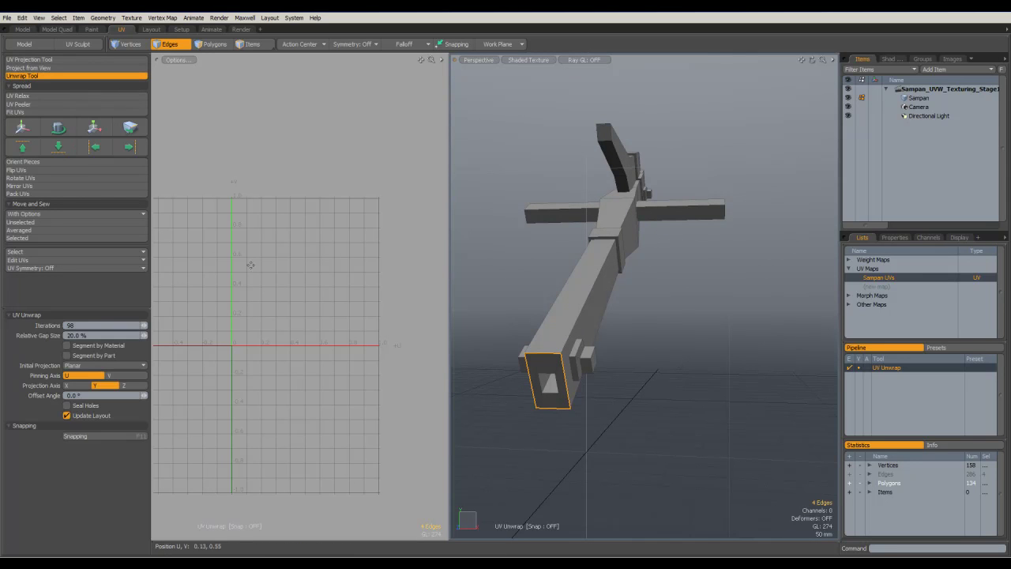
click(679, 390)
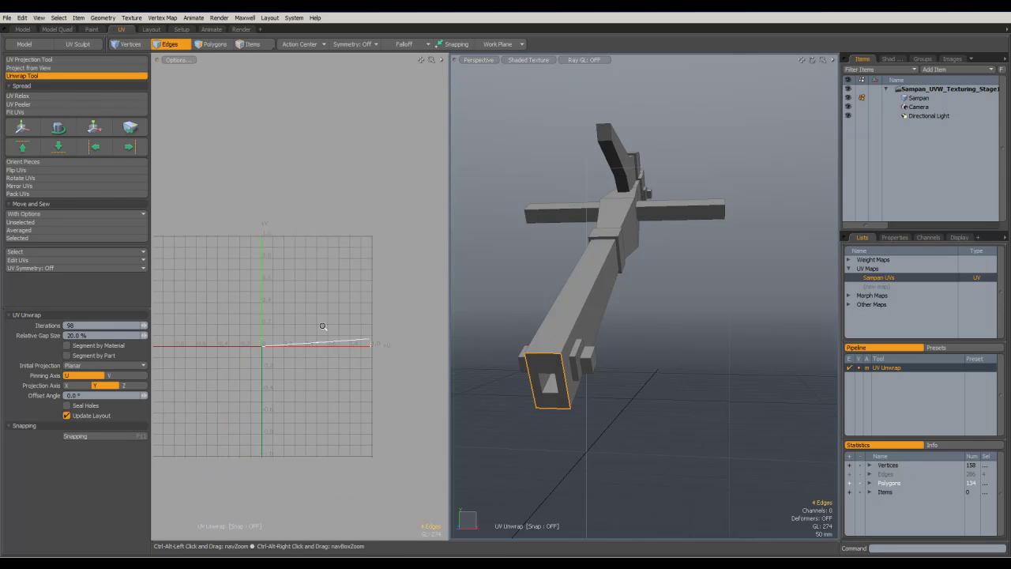
ctrl+alt+drag(354, 348, 434, 350)
alt+shift+drag(385, 330, 301, 319)
ctrl+alt+drag(381, 337, 418, 297)
alt+shift+drag(393, 213, 380, 250)
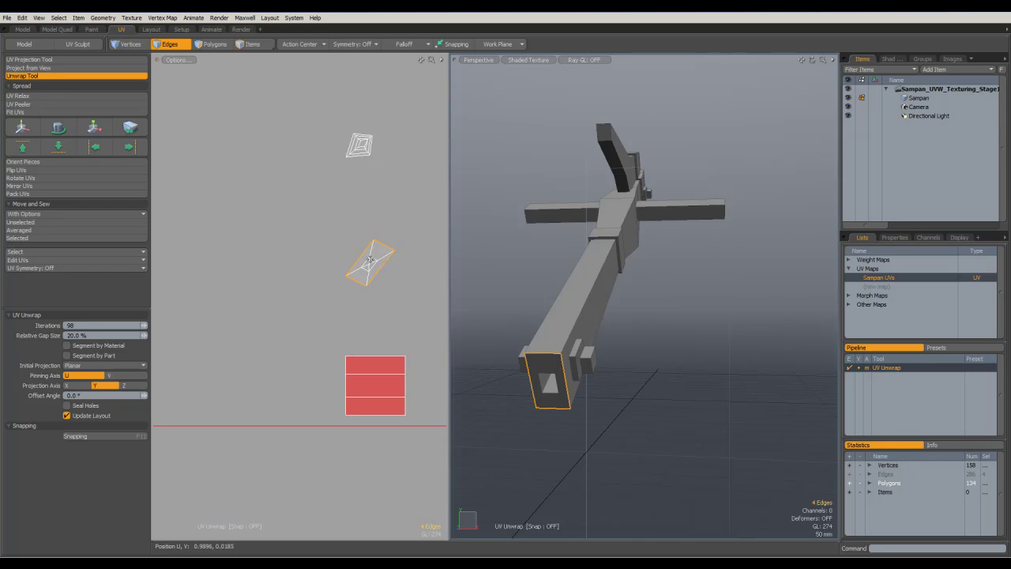
alt+drag(571, 414, 571, 279)
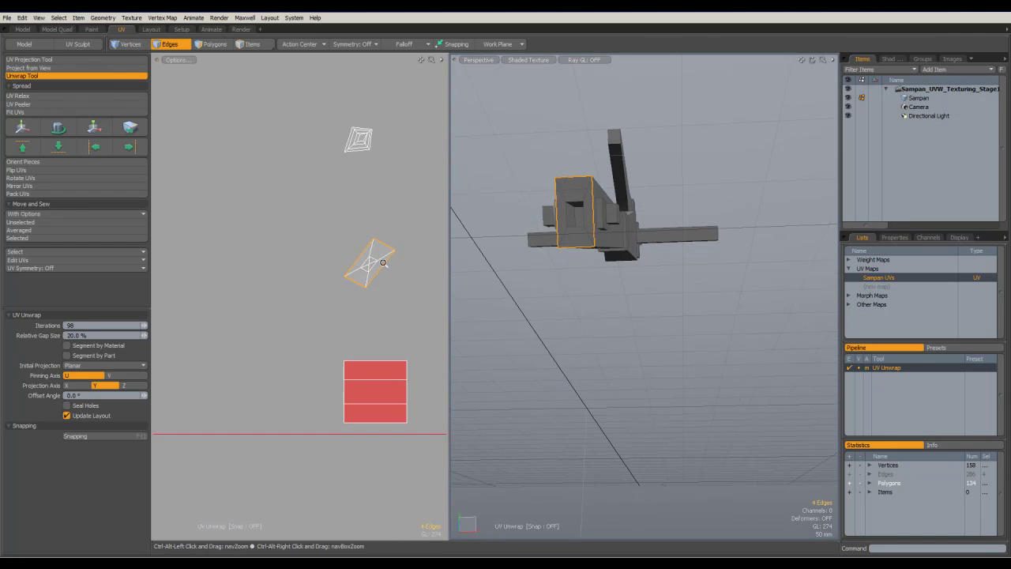
key(shift+a)
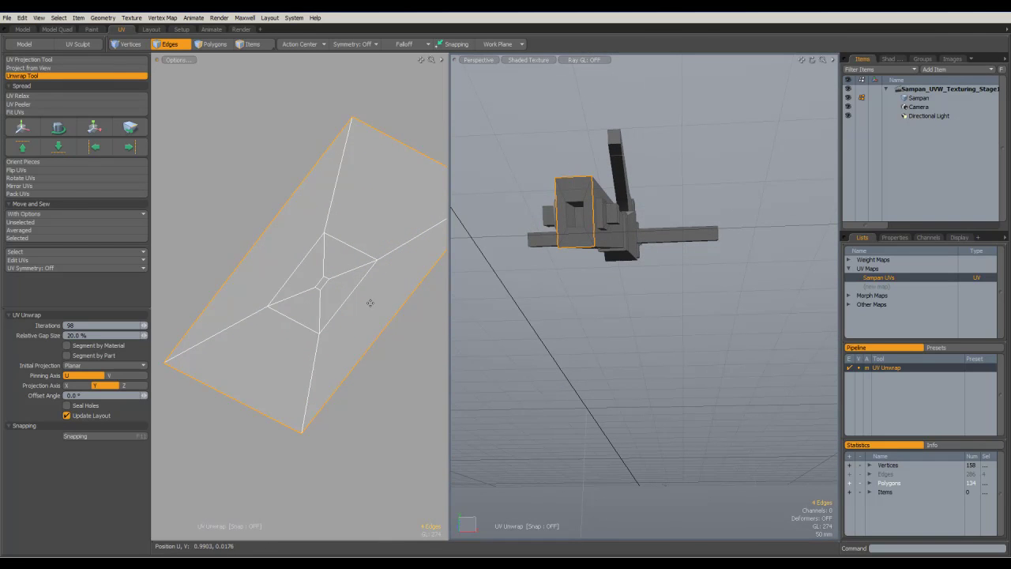
Drop the Unwrap Tool and add the end hole's inner corner edges and its four rim edges to the beam's seam selection
alt+drag(351, 291, 323, 318)
alt+drag(675, 304, 654, 354)
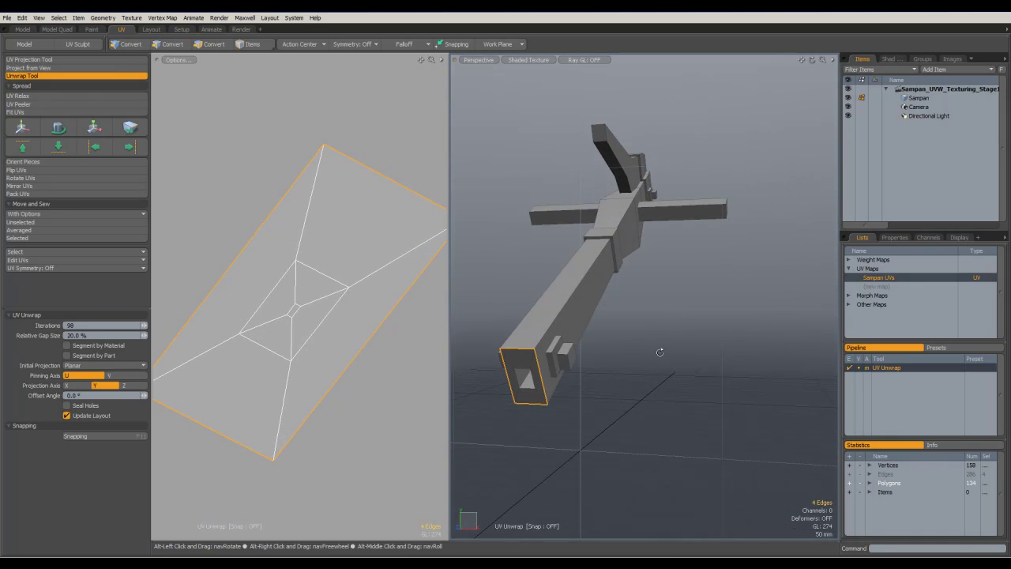
alt+drag(584, 299, 576, 288)
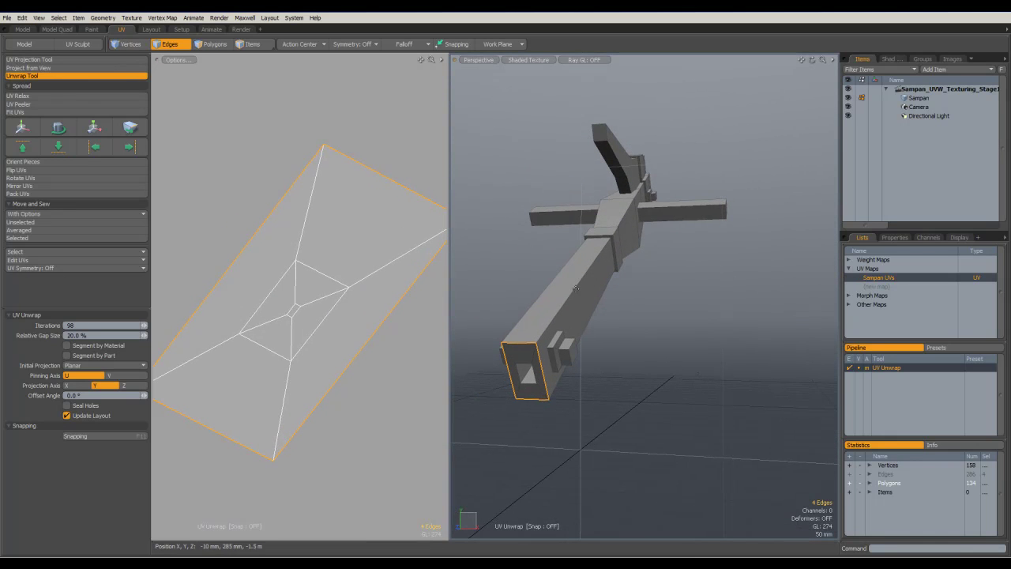
click(70, 76)
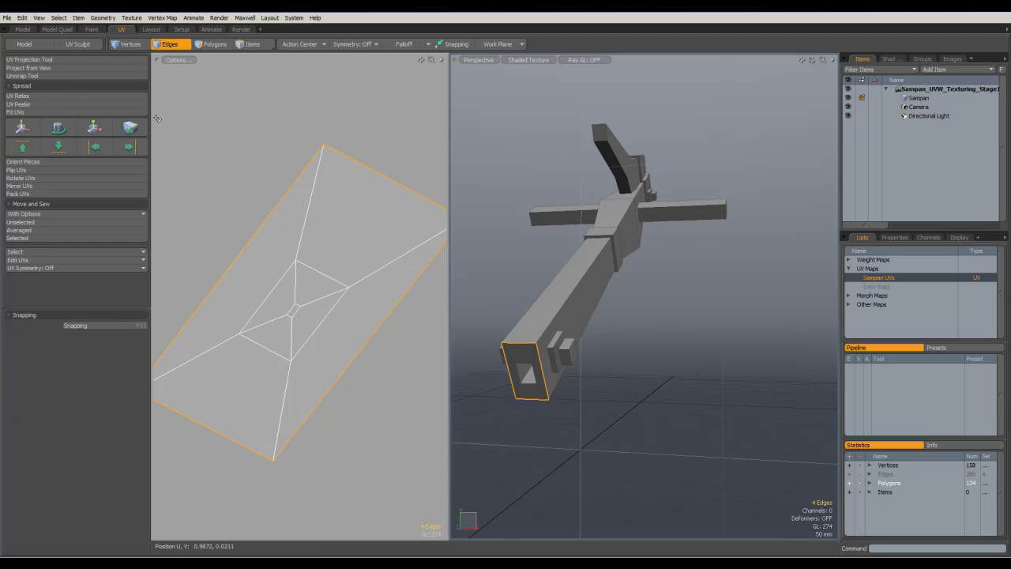
alt+drag(568, 324, 608, 294)
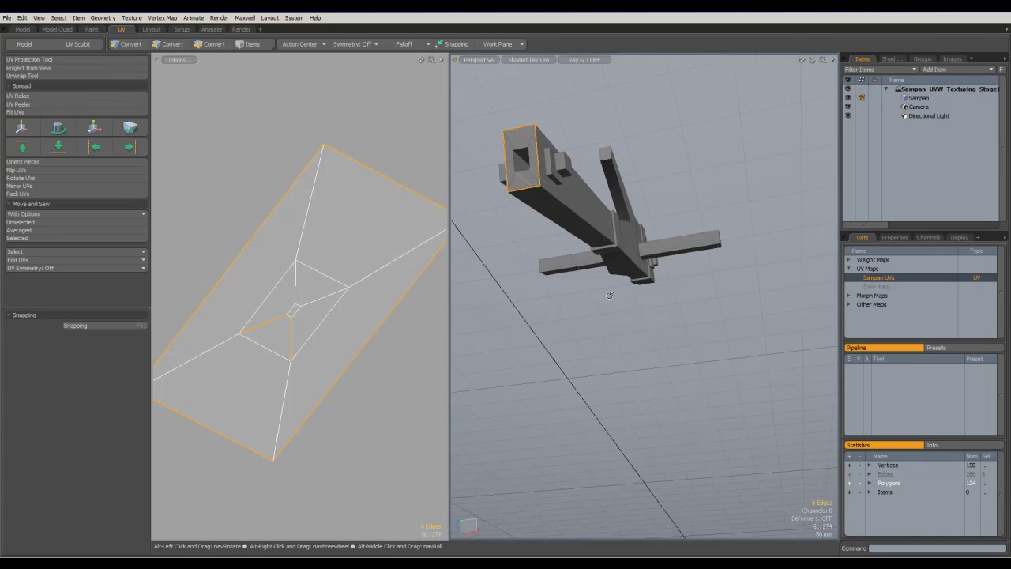
shift+click(522, 159)
alt+drag(592, 202, 634, 319)
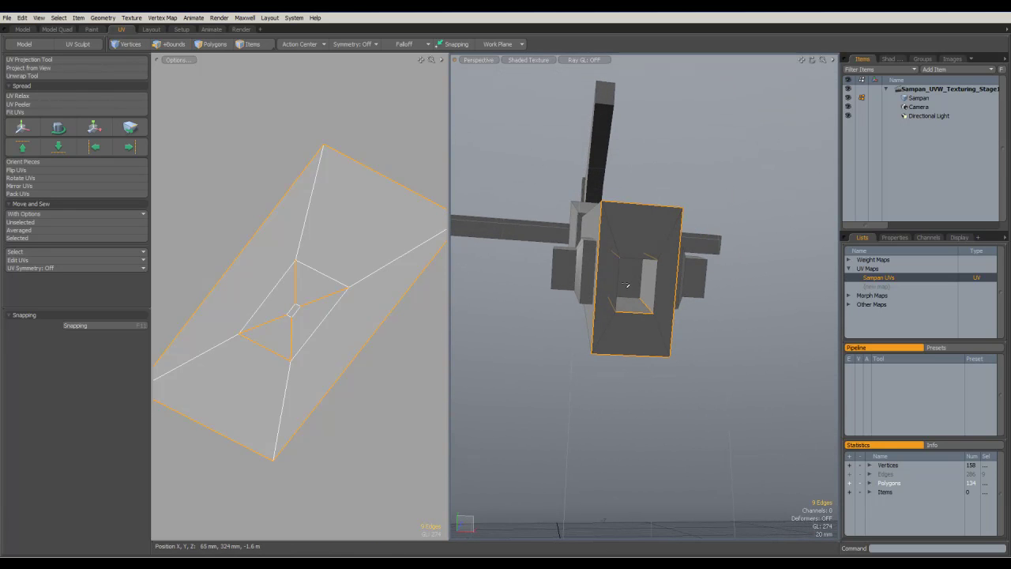
shift+click(621, 281)
shift+click(638, 259)
shift+click(654, 280)
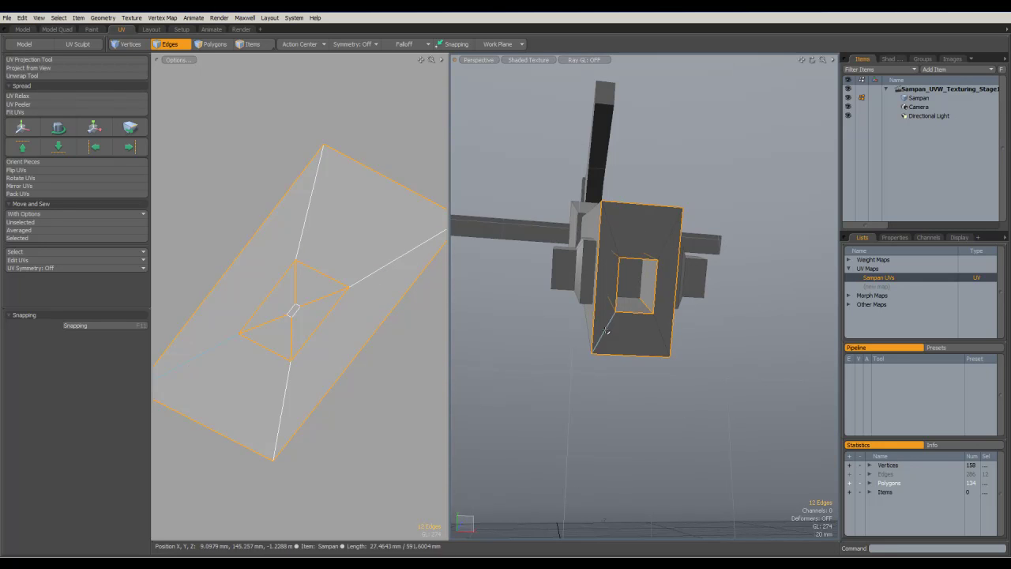
alt+drag(621, 326, 619, 282)
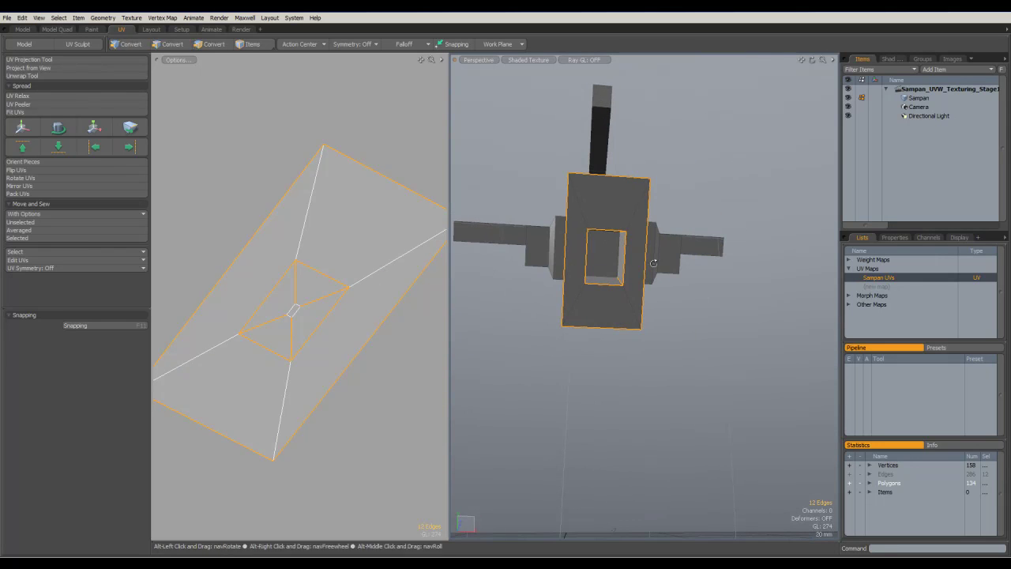
Unwrap the assembly along the extended seams with Planar initial projection, compare the end-face and hole islands with the model, and drop the tool
click(45, 75)
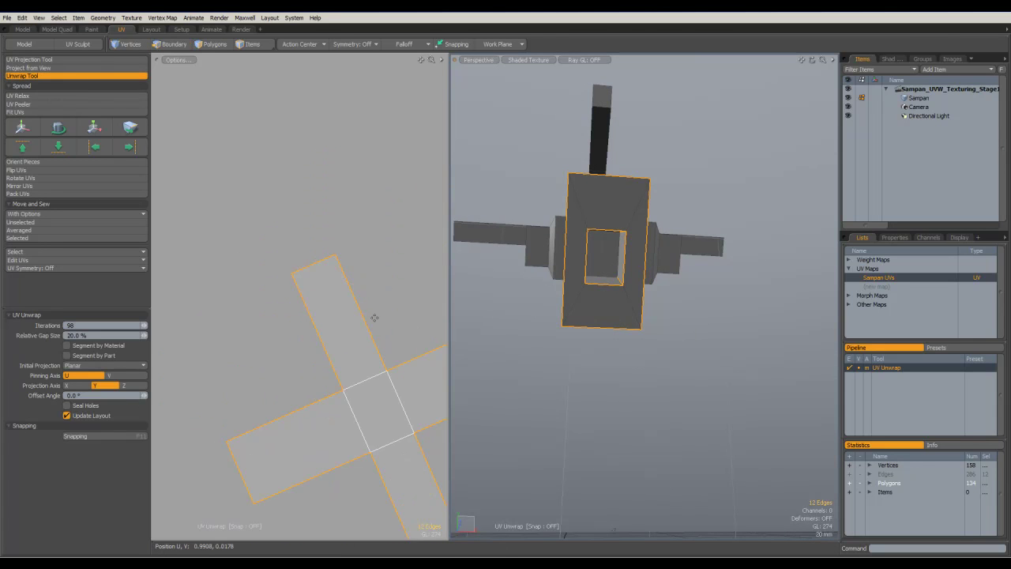
scroll(383, 296, down, 5)
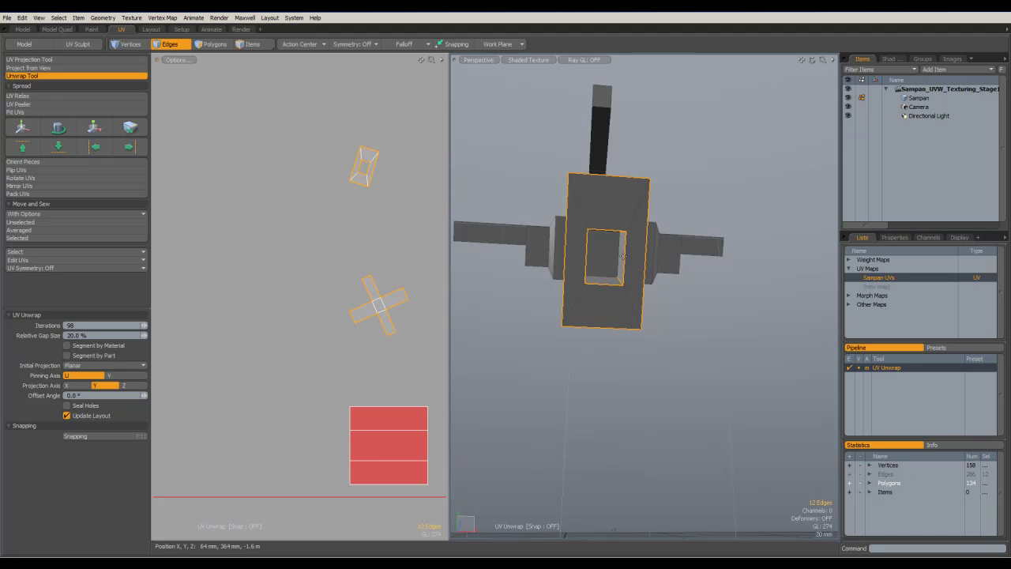
middle_drag(645, 281, 595, 211)
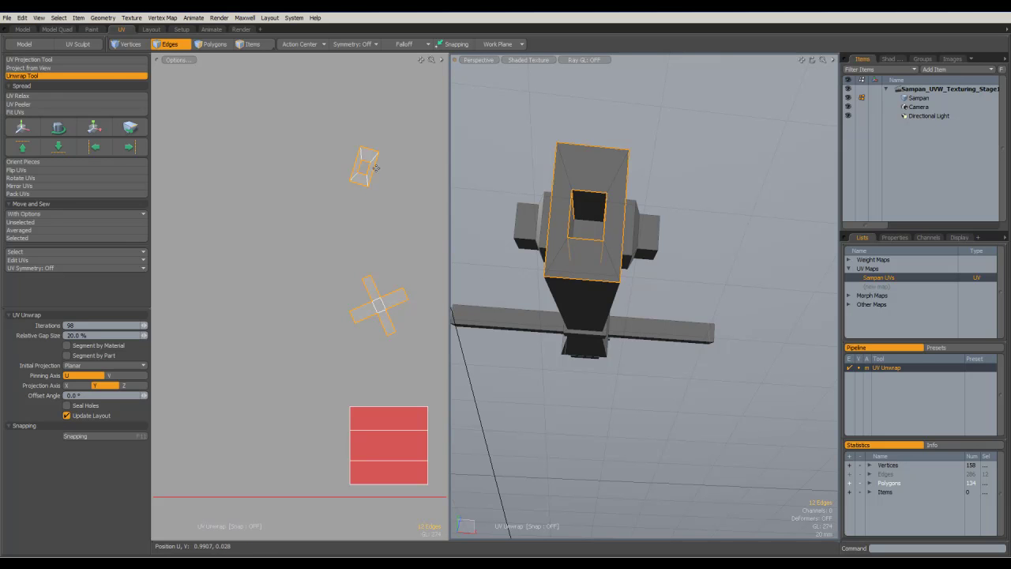
click(113, 76)
Add the stepped corner edges of the small side block near the beam's holed end to the seam selection
alt+drag(693, 224, 597, 327)
scroll(621, 295, down, 3)
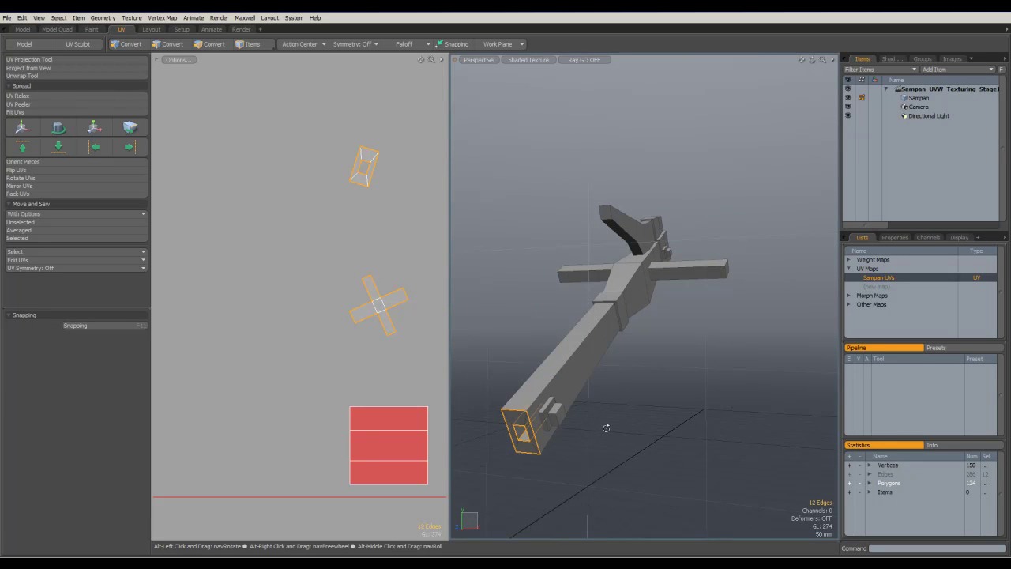
scroll(562, 414, up, 5)
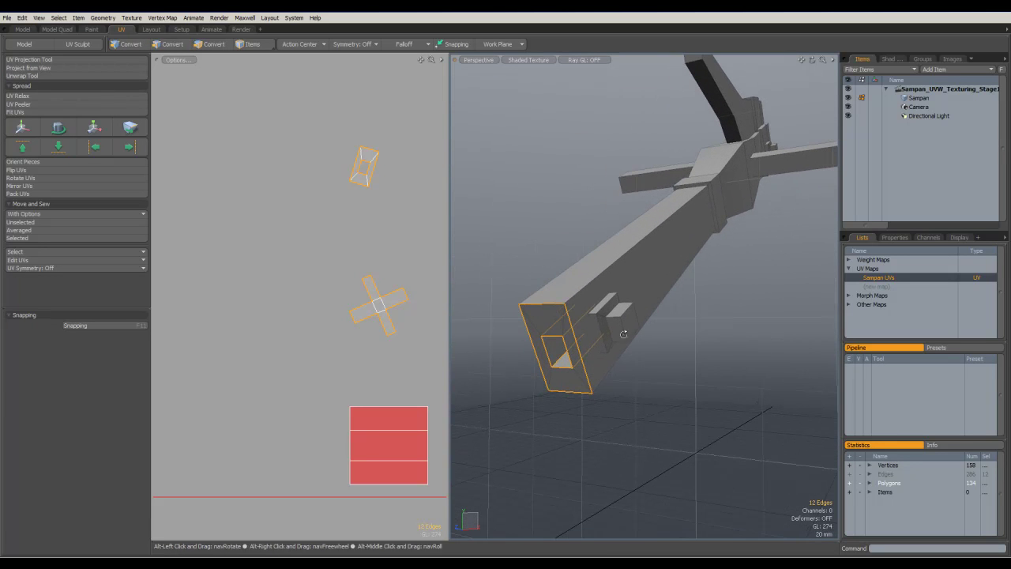
alt+drag(611, 263, 582, 338)
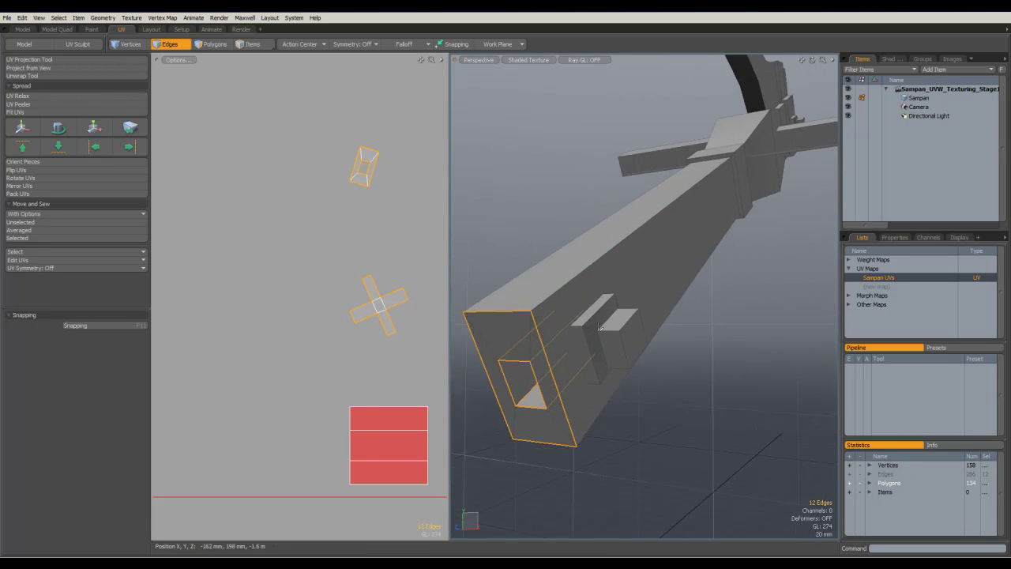
shift+click(592, 329)
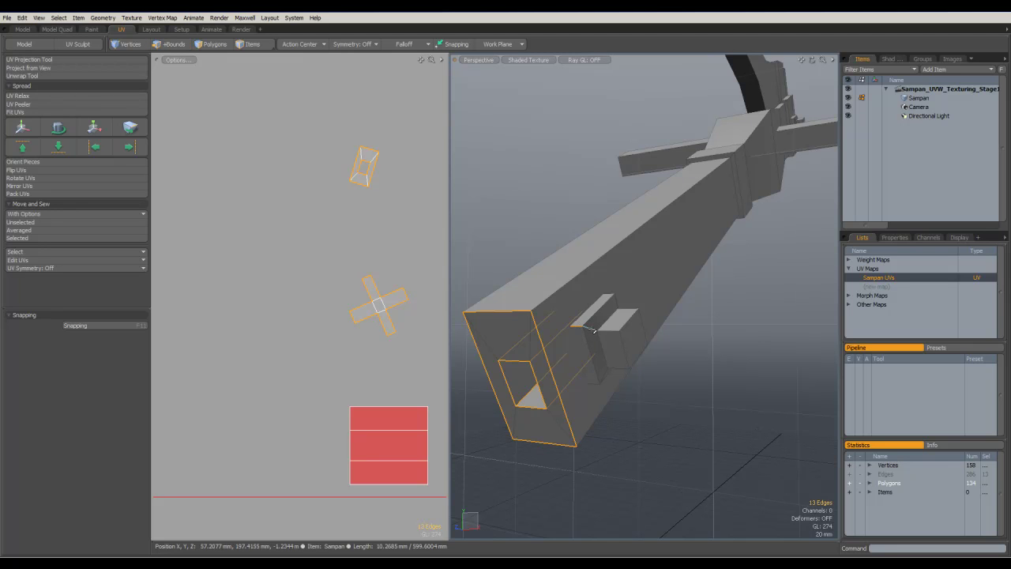
shift+click(609, 330)
alt+drag(677, 347, 623, 292)
shift+click(513, 191)
alt+drag(513, 191, 625, 342)
alt+drag(626, 342, 595, 368)
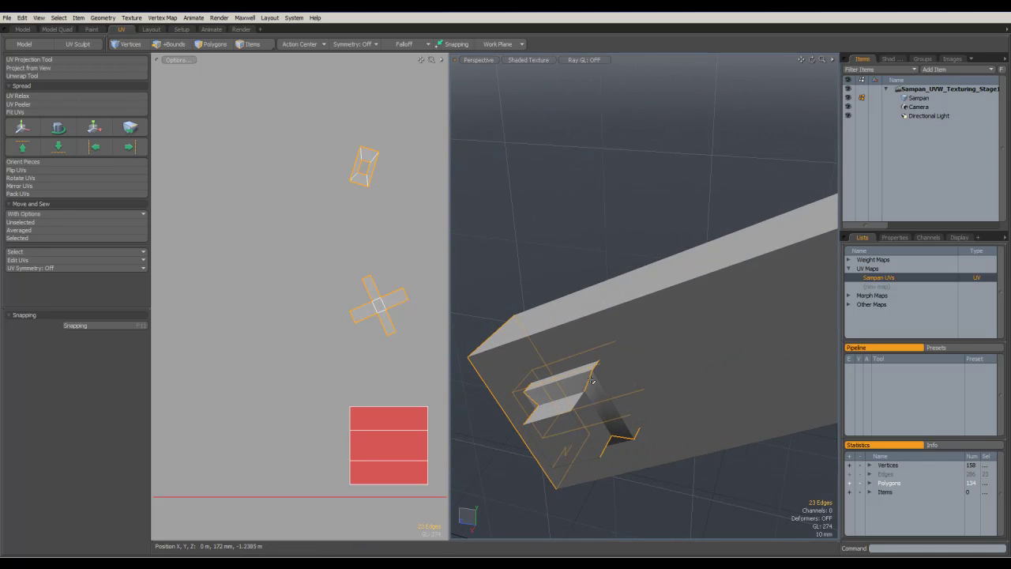
alt+drag(579, 403, 661, 322)
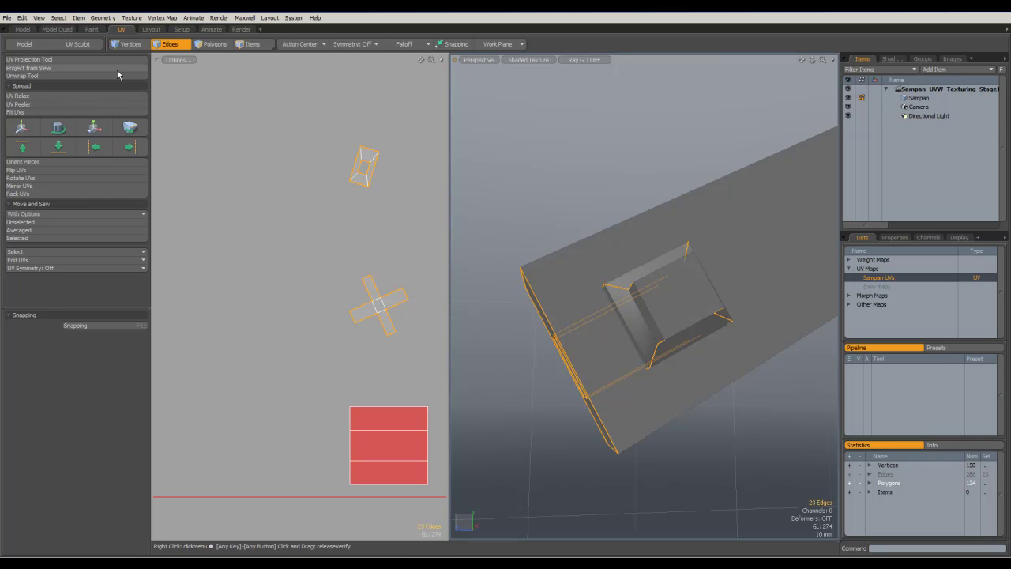
Unwrap the assembly with the side block's corner seams, inspect the block's UV island, and drop the Unwrap Tool
click(93, 77)
click(537, 199)
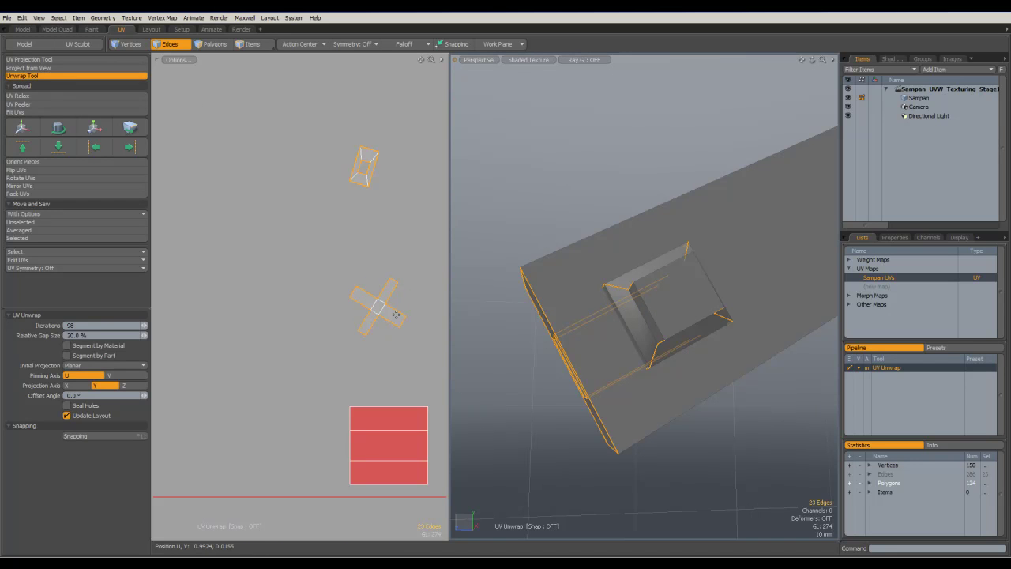
ctrl+alt+drag(396, 309, 338, 277)
alt+shift+drag(411, 121, 408, 229)
ctrl+alt+drag(408, 229, 350, 254)
alt+drag(689, 271, 712, 323)
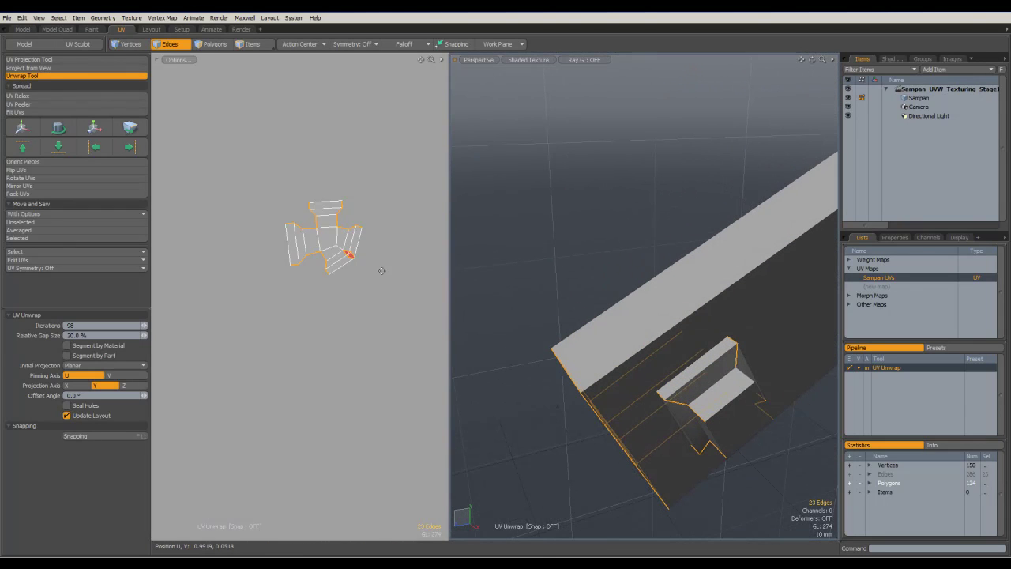
click(74, 77)
Add the stepped corner edges of the matching block on the beam's opposite side to the seam selection
alt+drag(548, 300, 533, 177)
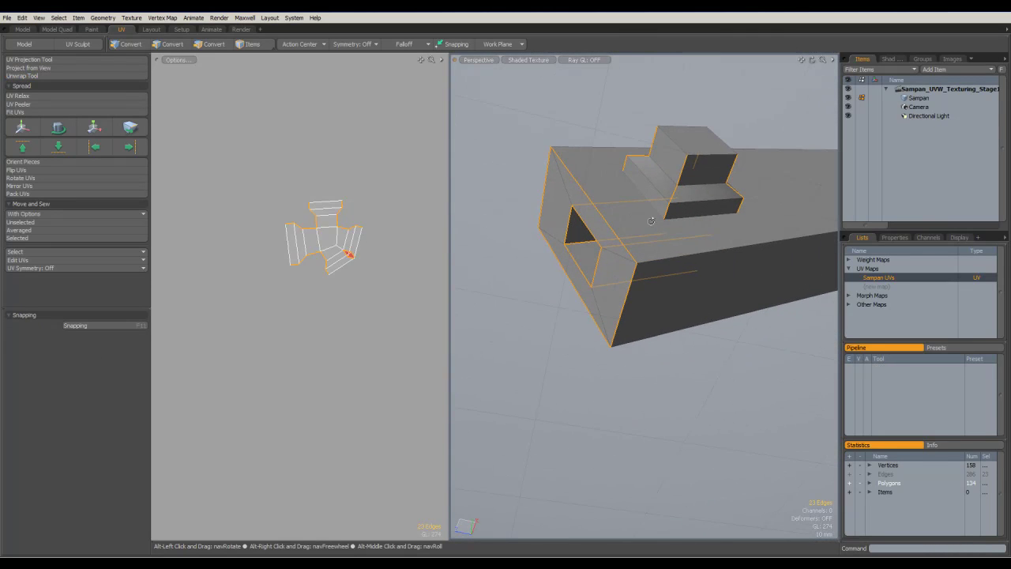
alt+drag(654, 222, 758, 286)
shift+click(719, 317)
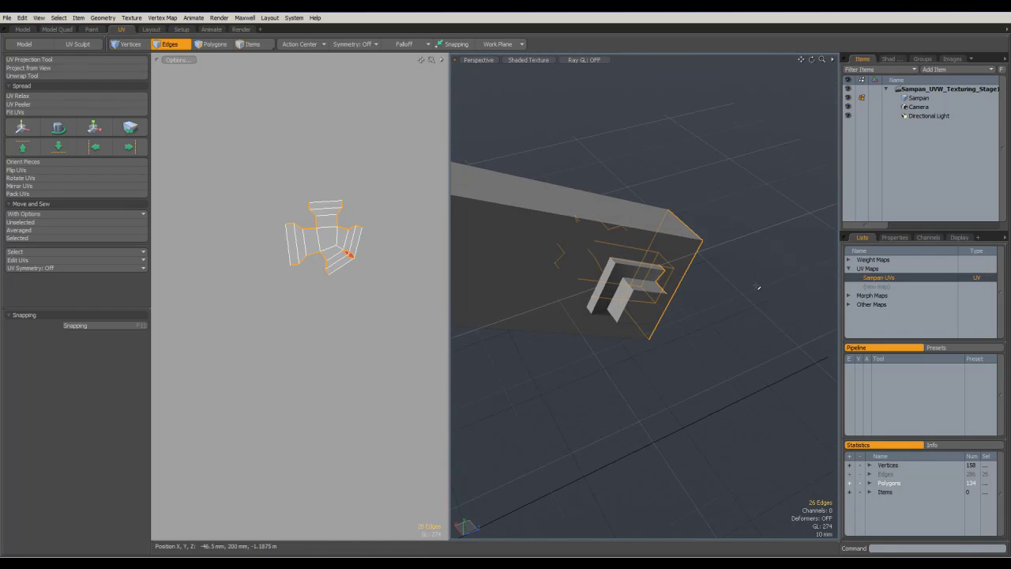
shift+click(614, 261)
alt+drag(617, 262, 720, 190)
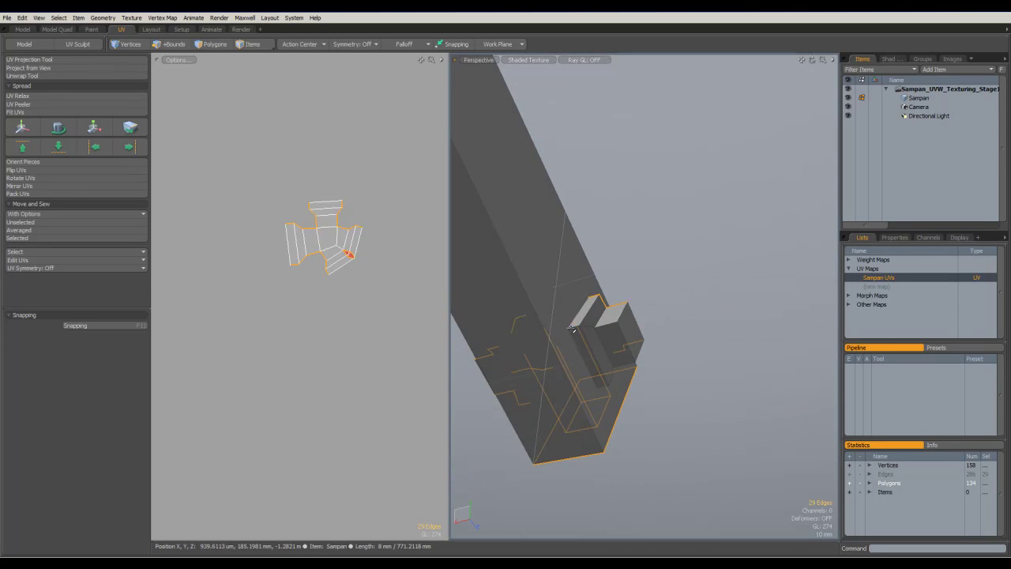
alt+drag(672, 368, 699, 310)
Add the stepped corner edges of one small side block at the collared head of the assembly to the seam selection
alt+drag(673, 275, 681, 300)
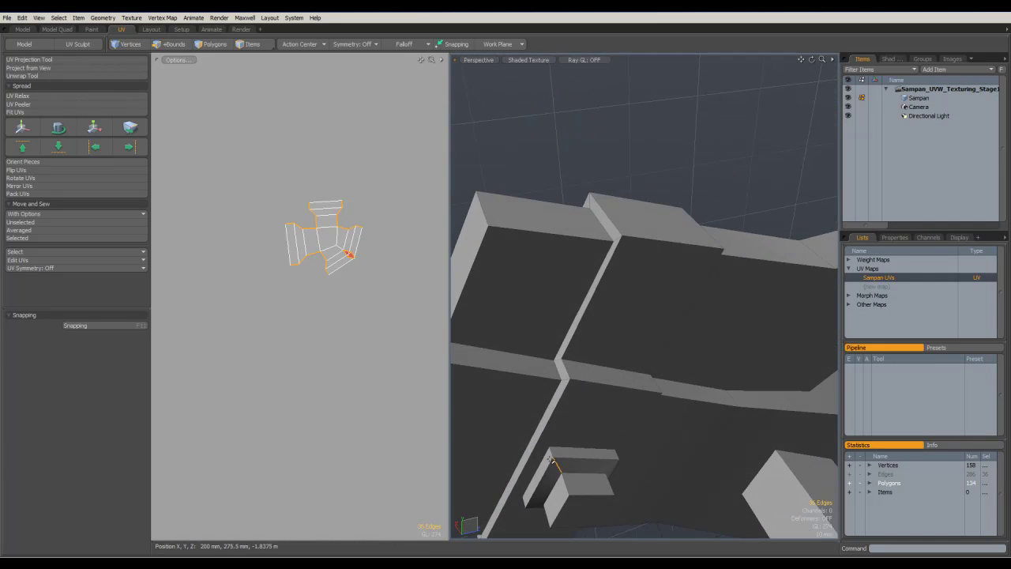
alt+drag(614, 497, 698, 290)
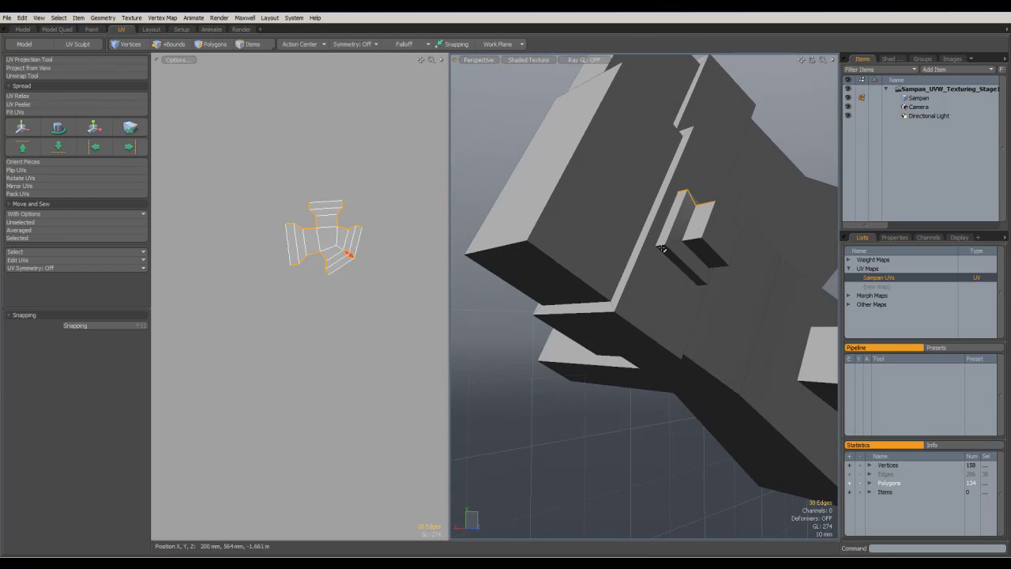
shift+click(693, 242)
alt+drag(697, 241, 674, 271)
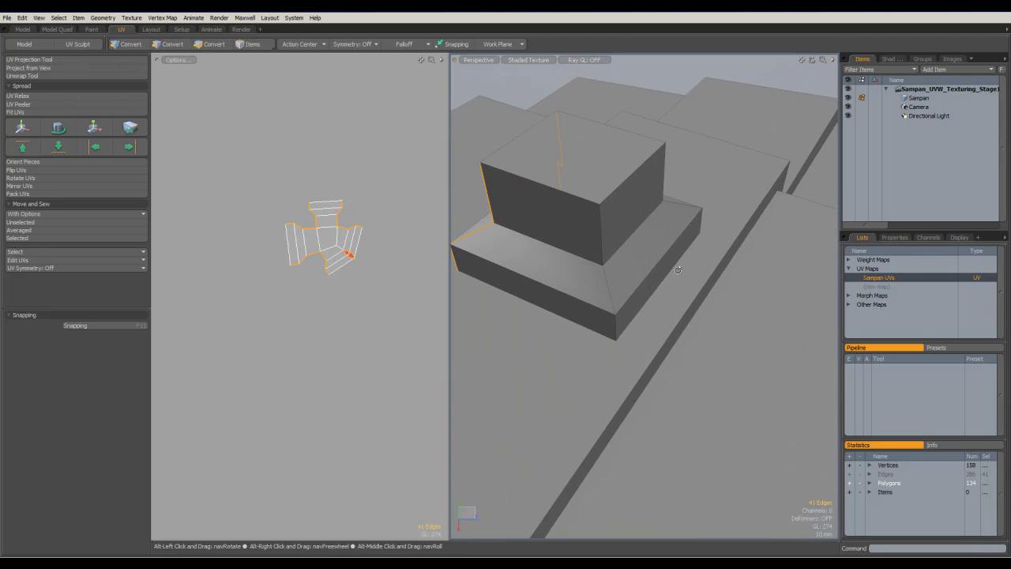
shift+click(606, 240)
alt+shift+drag(641, 198, 582, 368)
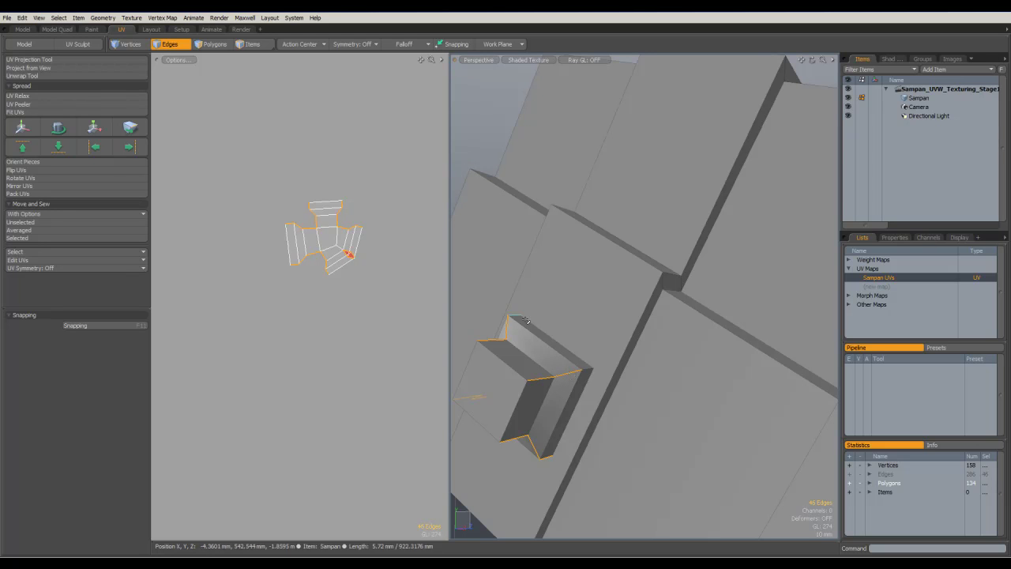
shift+click(589, 370)
Add the stepped corner edges of the remaining small block on the opposite side of the collared head to the seam selection
alt+drag(643, 323, 941, 393)
alt+drag(697, 278, 731, 313)
mouse_move(636, 237)
alt+mouse_down()
mouse_move(629, 298)
mouse_move(632, 227)
alt+mouse_up()
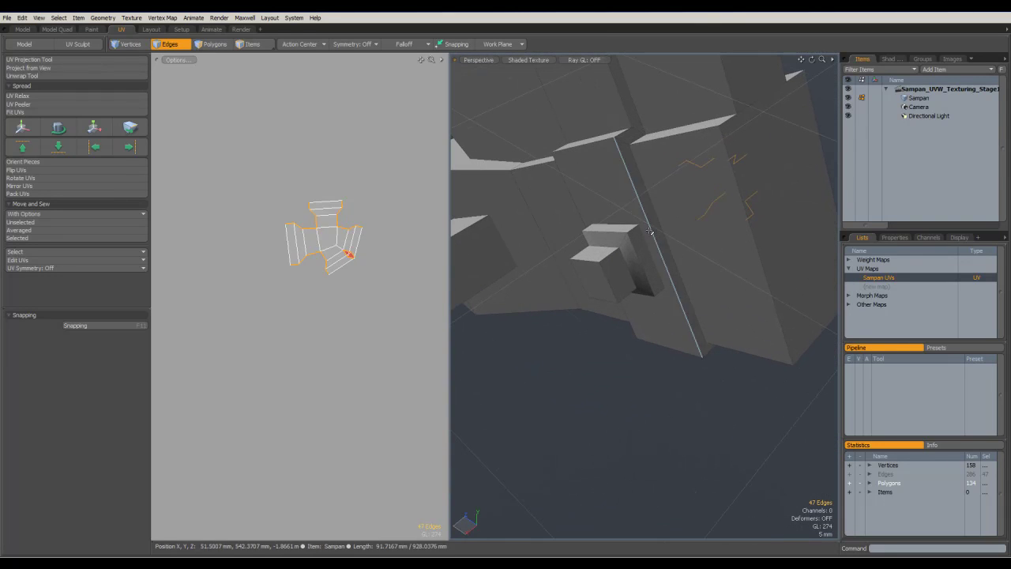
shift+click(613, 259)
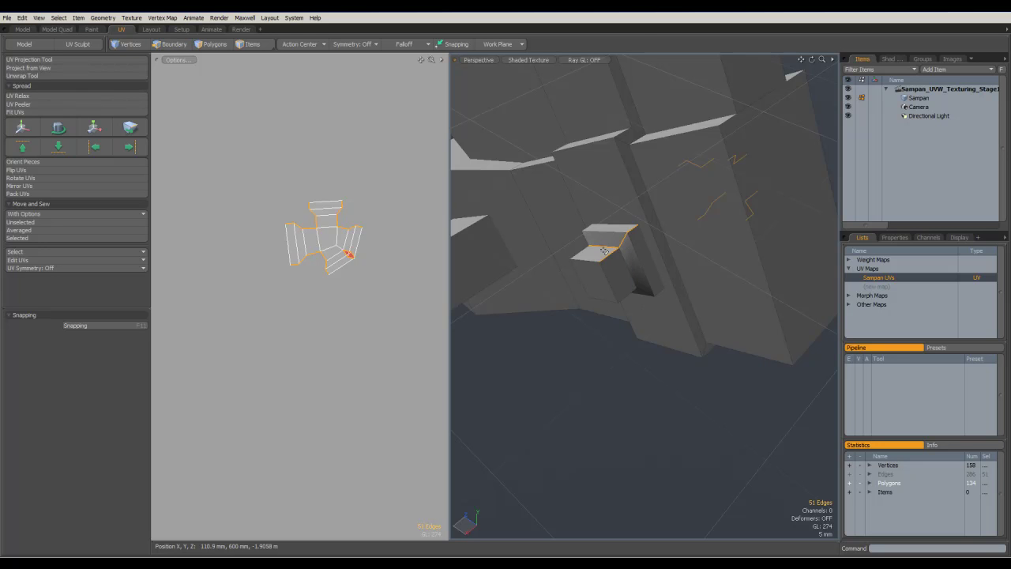
alt+drag(604, 252, 635, 443)
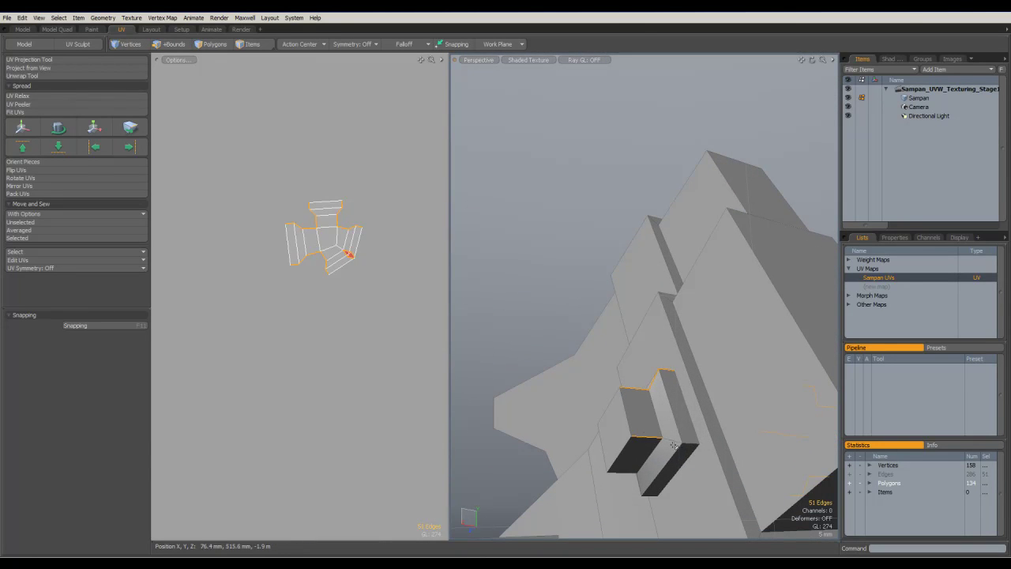
alt+drag(672, 378, 790, 452)
alt+shift+drag(466, 365, 536, 320)
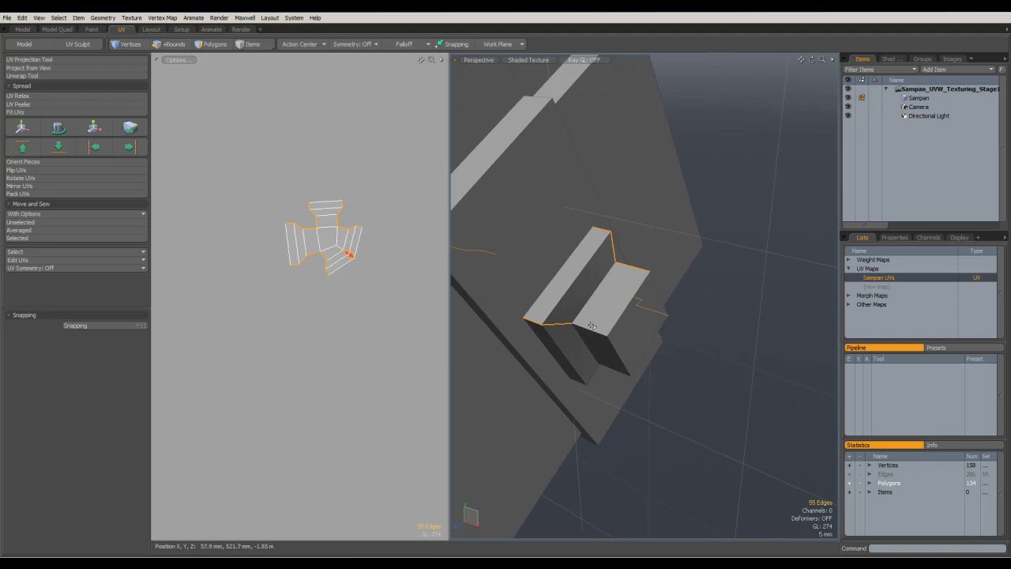
alt+drag(606, 341, 616, 279)
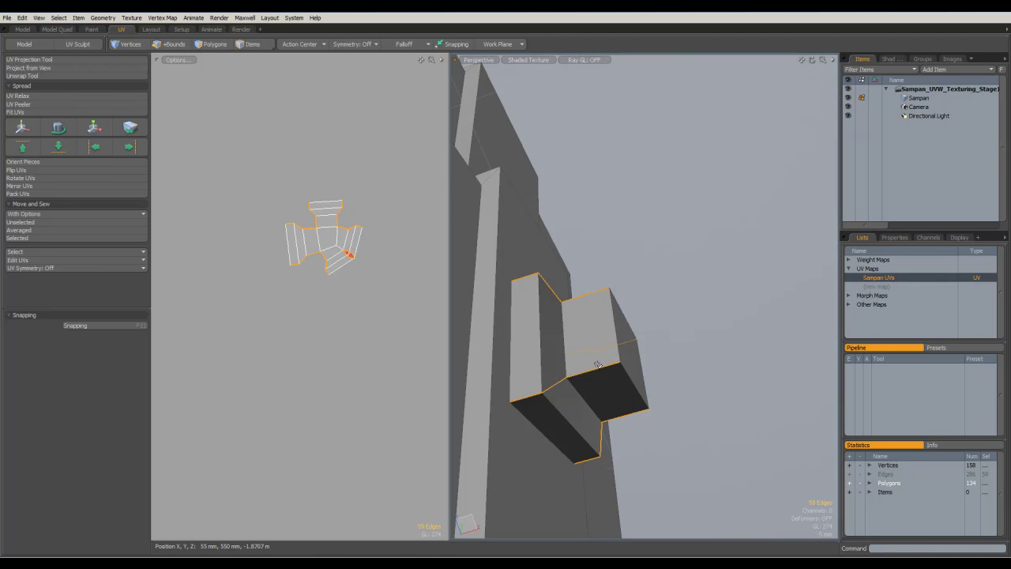
alt+drag(597, 365, 655, 408)
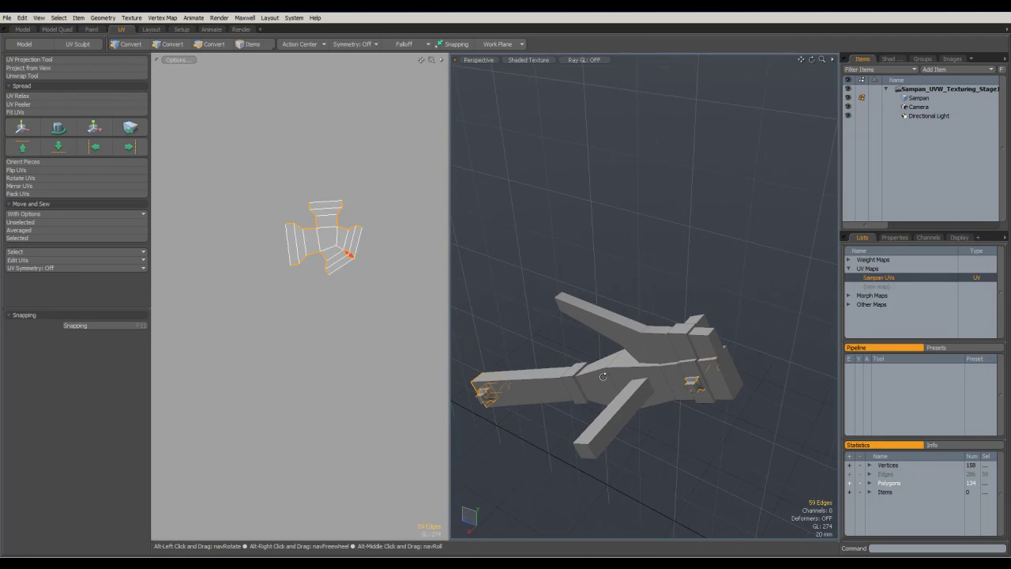
Unwrap the bow assembly along all selected seams using Planar initial projection and inspect the resulting column of islands
click(31, 77)
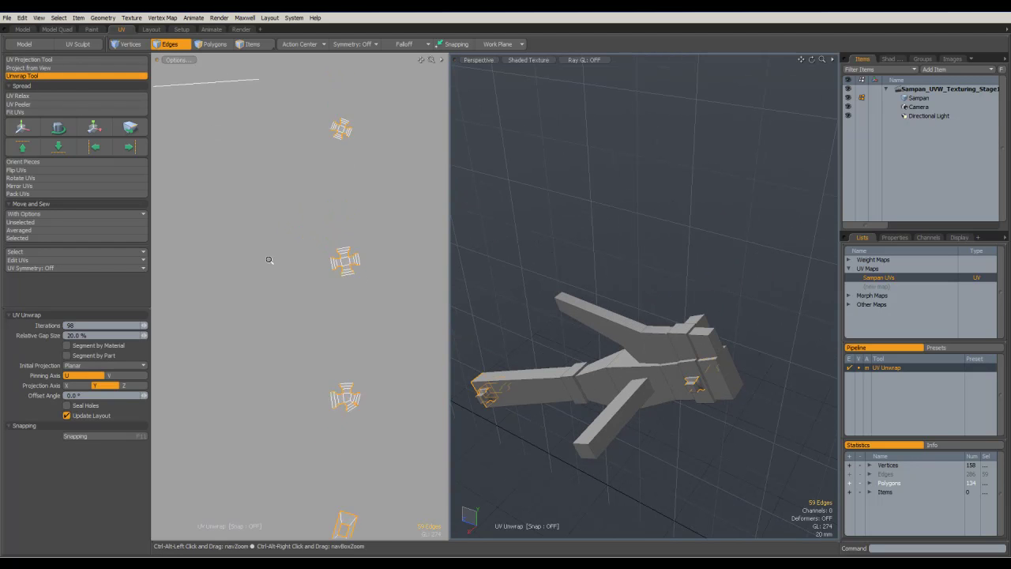
ctrl+alt+drag(256, 257, 244, 257)
alt+shift+drag(382, 265, 404, 313)
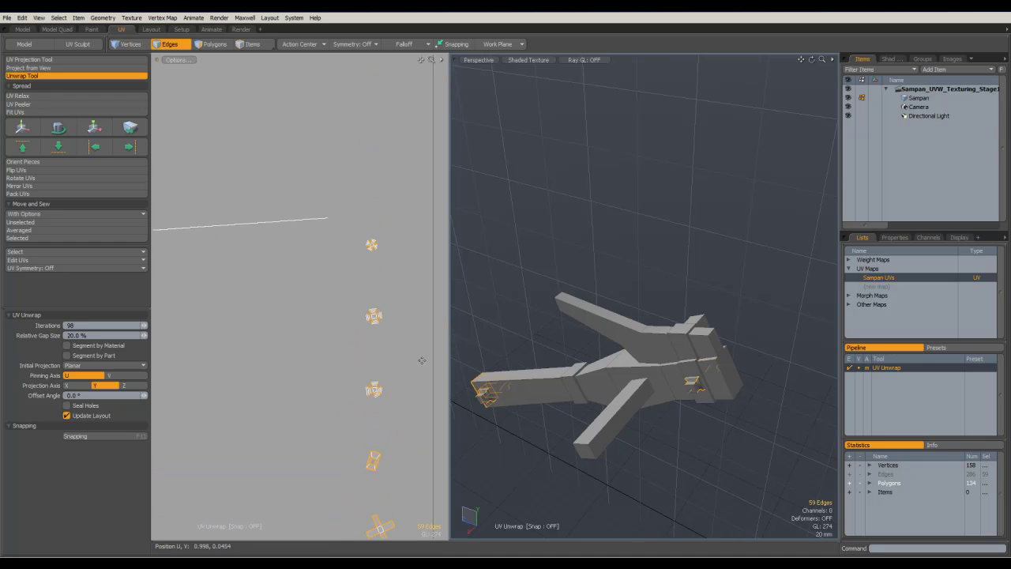
mouse_move(379, 366)
ctrl+alt+mouse_down()
mouse_move(305, 356)
mouse_move(390, 361)
ctrl+alt+mouse_up()
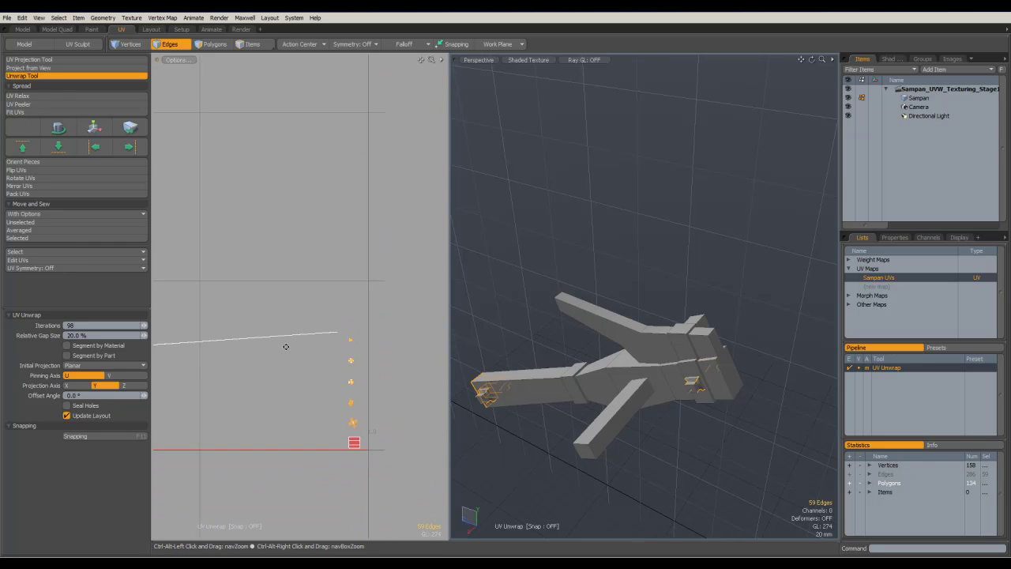
key(2)
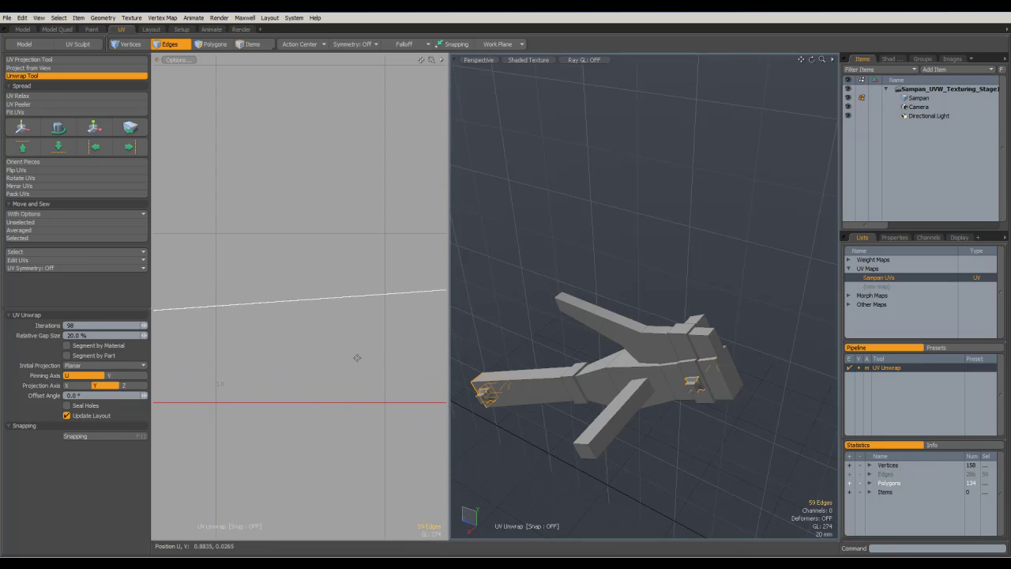
Inspect the main assembly's overlapping island in the UV view and close the Unwrap Tool
ctrl+alt+drag(319, 322, 197, 348)
alt+shift+drag(205, 314, 293, 304)
ctrl+alt+drag(238, 331, 436, 341)
alt+shift+drag(411, 221, 256, 269)
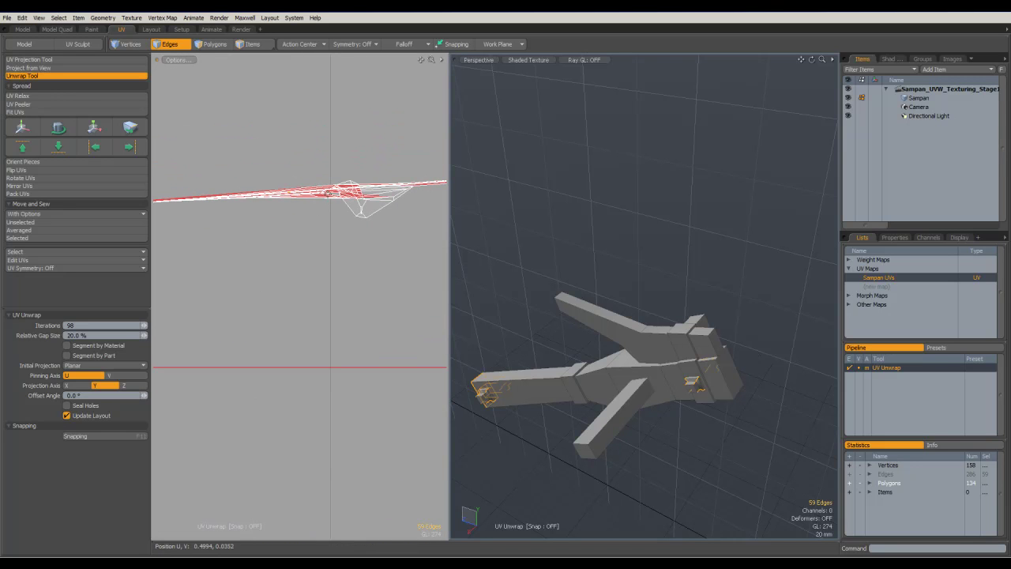
click(104, 78)
Add the crossbar's seam edges to the selection: three edges at each end face and one long lower edge joining them
alt+drag(515, 293, 575, 271)
alt+drag(564, 319, 632, 286)
alt+drag(621, 388, 700, 387)
scroll(700, 387, down, 5)
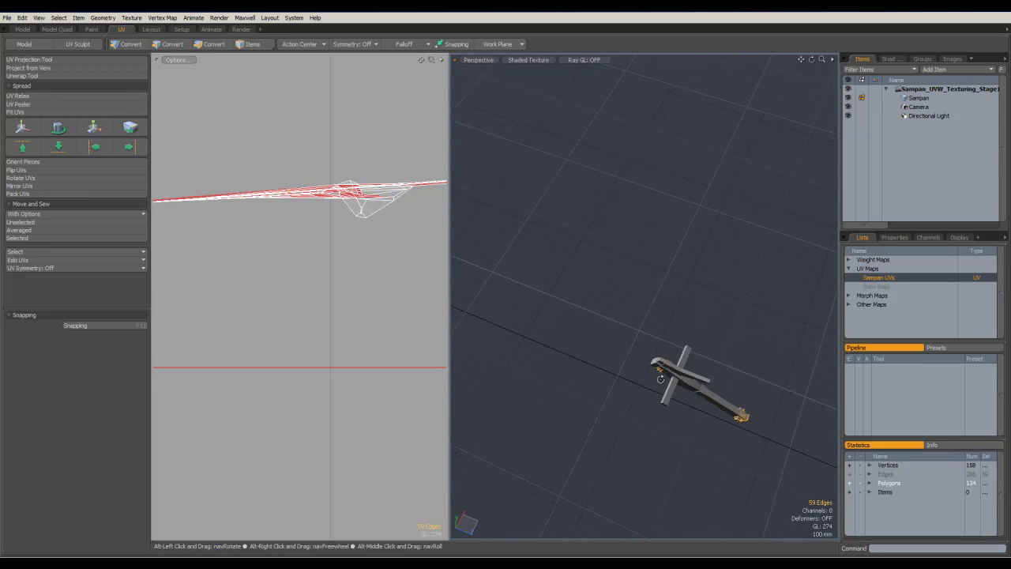
alt+drag(691, 412, 716, 323)
scroll(699, 279, up, 4)
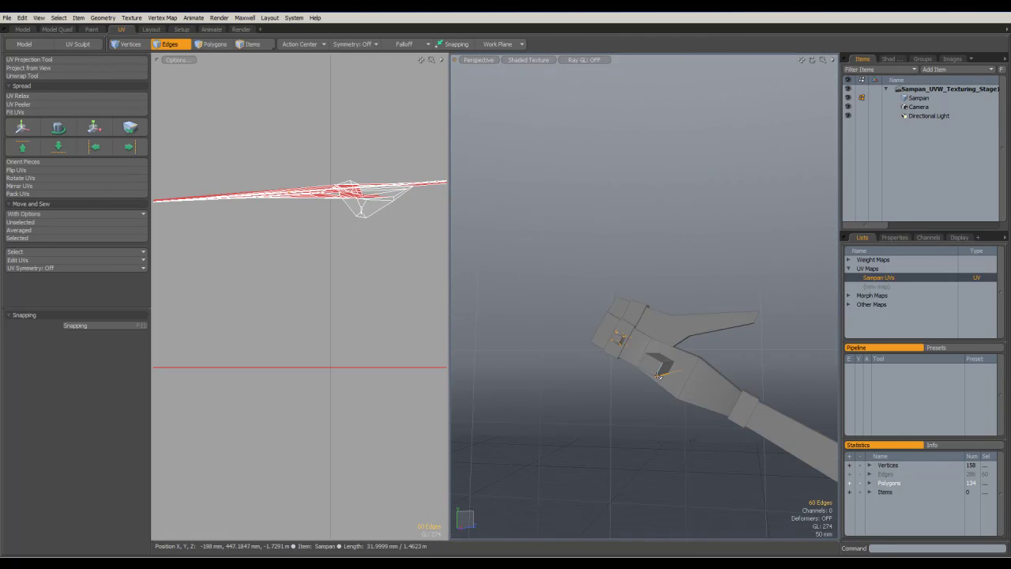
alt+drag(675, 384, 742, 358)
alt+drag(730, 422, 740, 394)
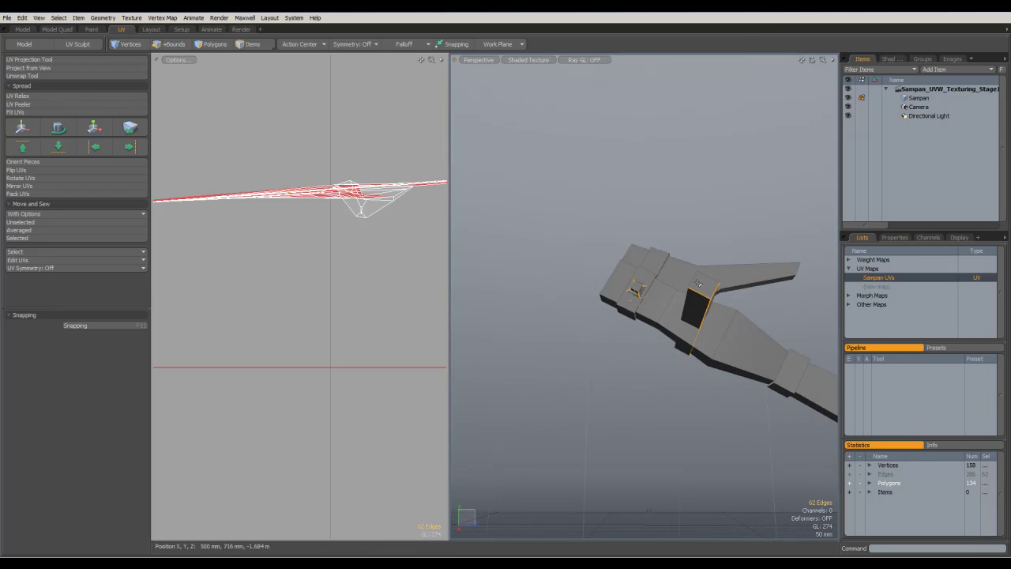
alt+drag(725, 341, 607, 339)
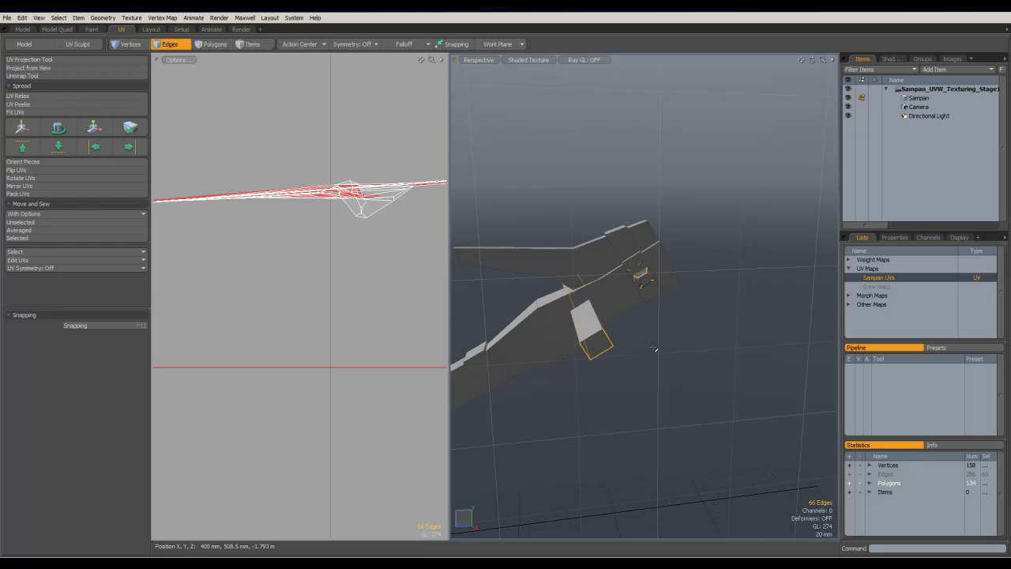
alt+drag(651, 348, 687, 340)
Unwrap the assembly with the crossbar seams using Planar initial projection, and check the separated crossbar and block islands
click(58, 77)
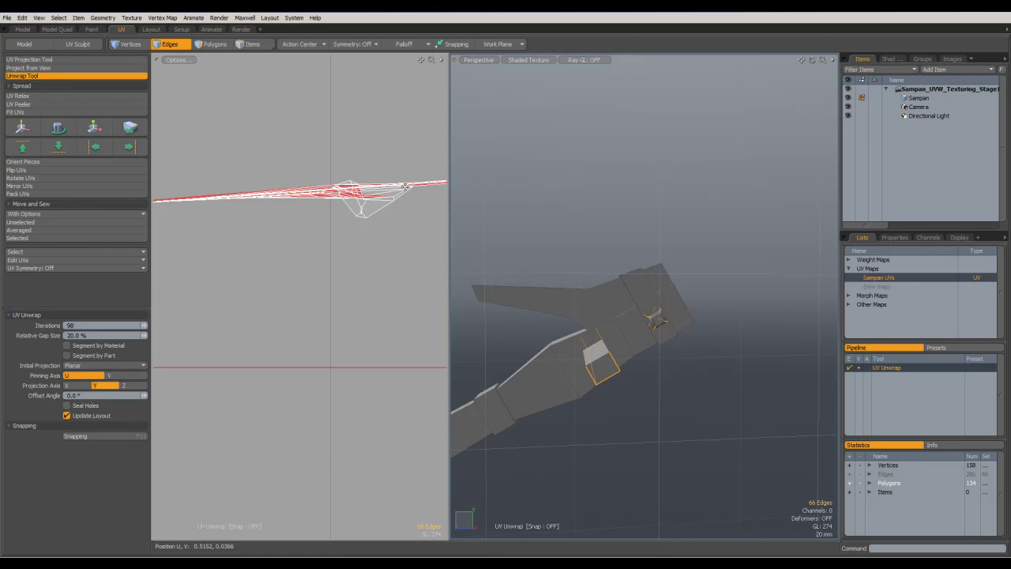
click(559, 224)
ctrl+alt+drag(350, 241, 189, 164)
ctrl+alt+drag(341, 188, 506, 237)
alt+shift+drag(431, 251, 242, 140)
ctrl+alt+drag(303, 200, 422, 247)
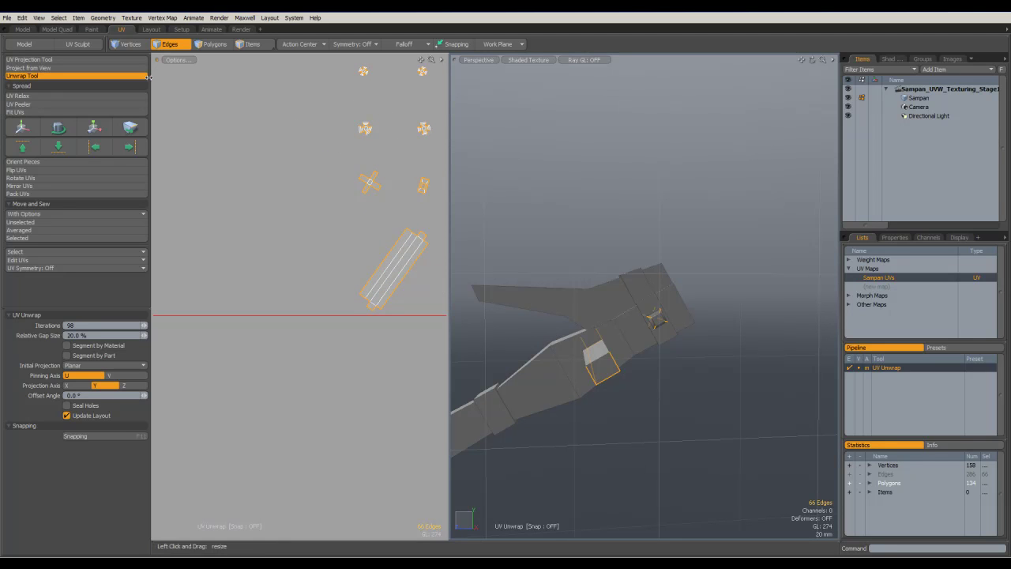
click(118, 77)
Set the 3D view to Wireframe display and frame the head of the assembly where the sloping arm meets the beam
alt+drag(483, 250, 589, 225)
alt+drag(609, 146, 659, 266)
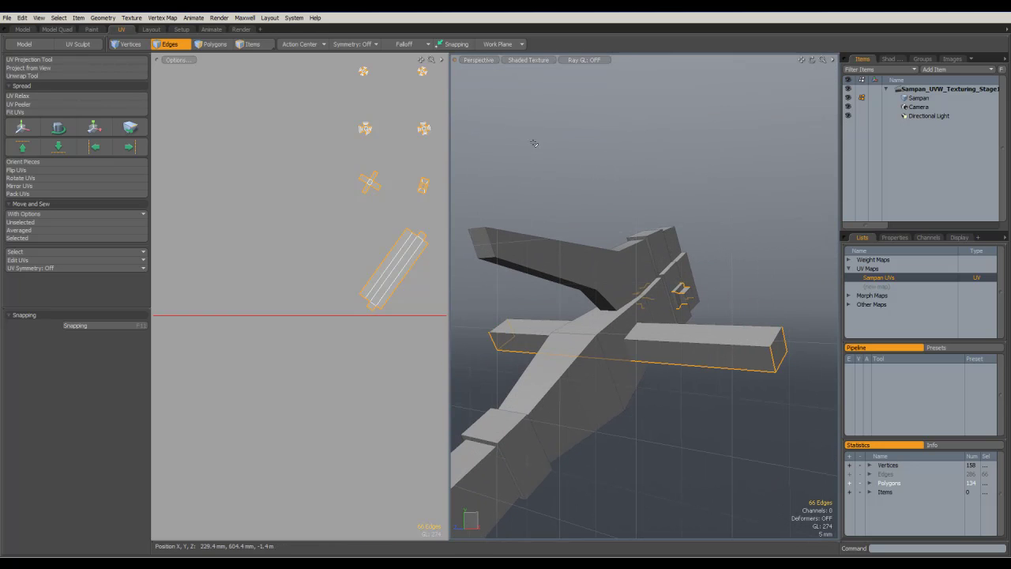
click(478, 61)
click(526, 63)
click(531, 61)
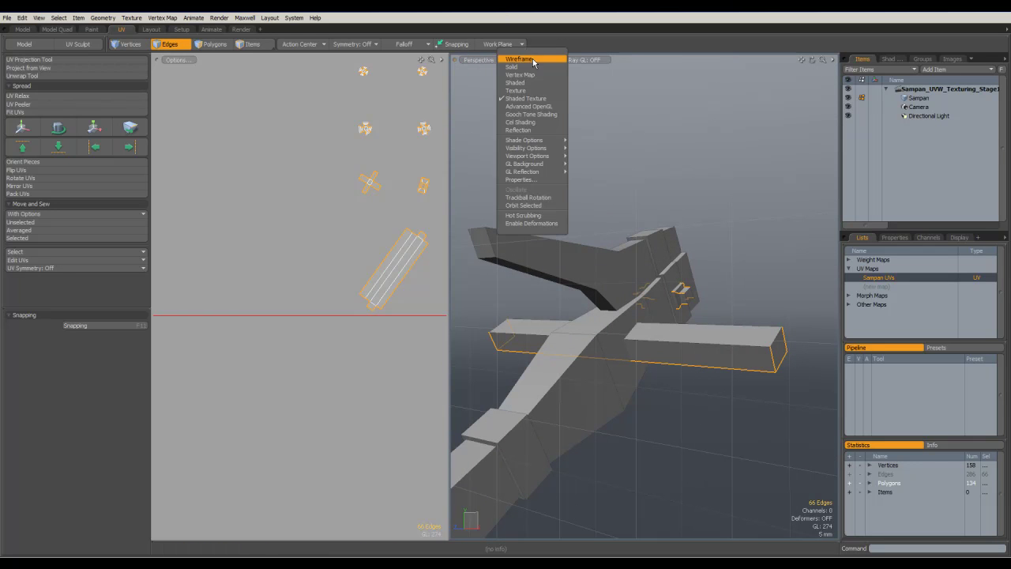
click(531, 60)
alt+drag(681, 150, 668, 244)
alt+shift+drag(624, 180, 662, 318)
key(a)
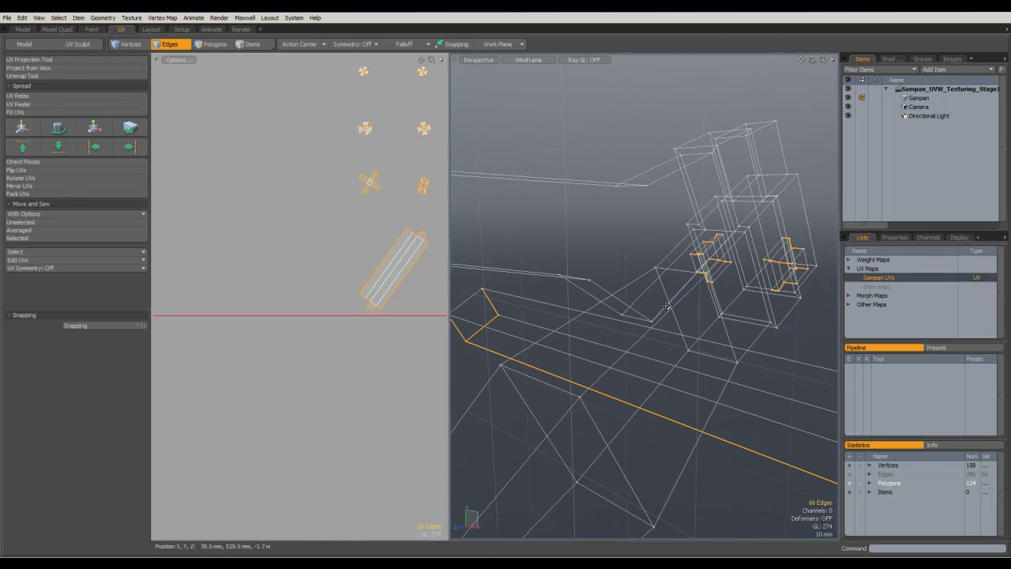
Add the stepped edges on both sides of the joint between the sloping arm and the beam head to the seam selection
alt+drag(706, 284, 683, 247)
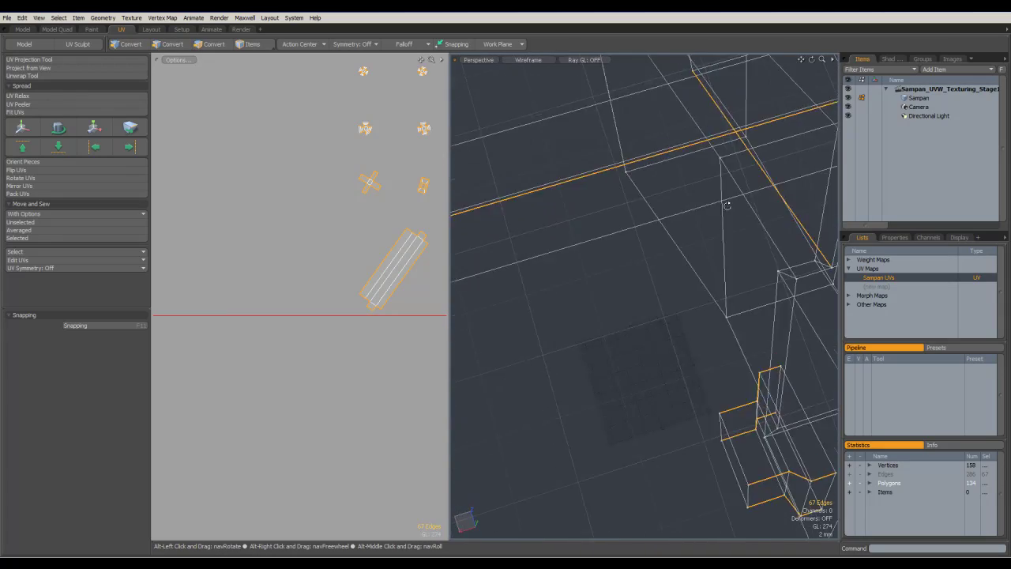
alt+shift+drag(733, 201, 797, 234)
alt+drag(742, 190, 717, 124)
alt+drag(710, 186, 796, 202)
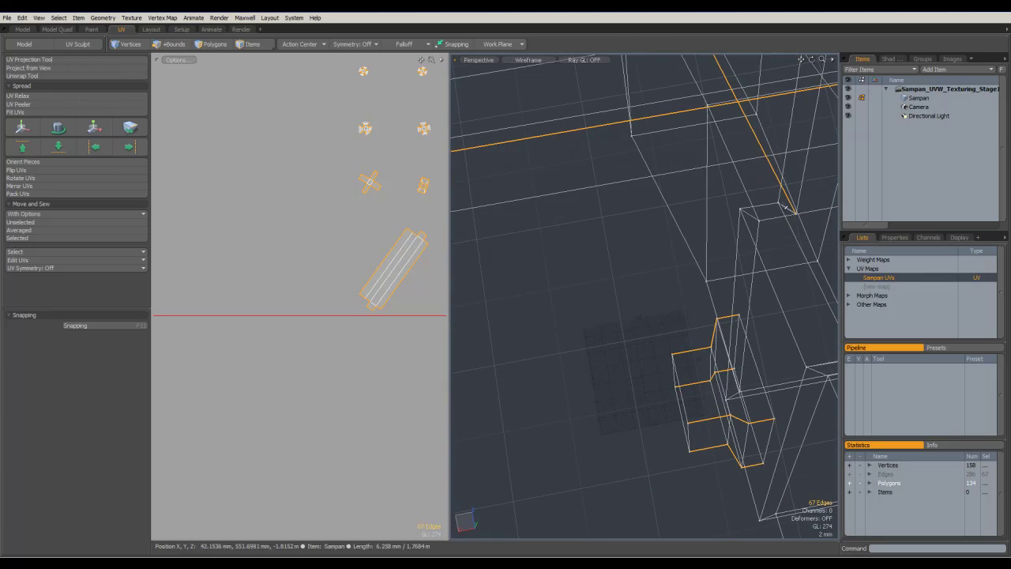
alt+drag(797, 263, 714, 240)
alt+drag(643, 182, 618, 357)
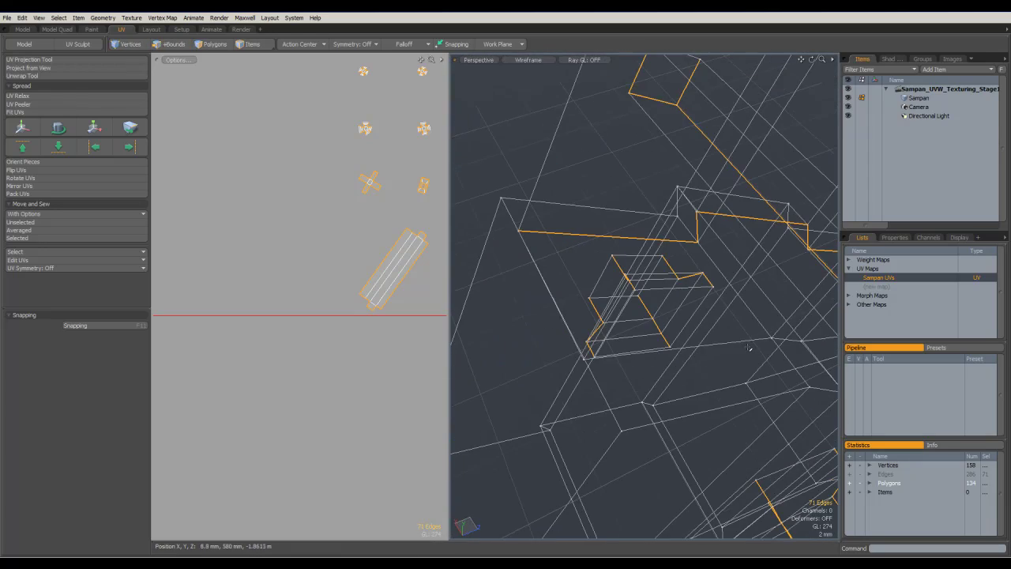
alt+drag(766, 335, 679, 335)
alt+drag(604, 316, 653, 294)
alt+drag(646, 328, 676, 349)
alt+drag(755, 378, 719, 355)
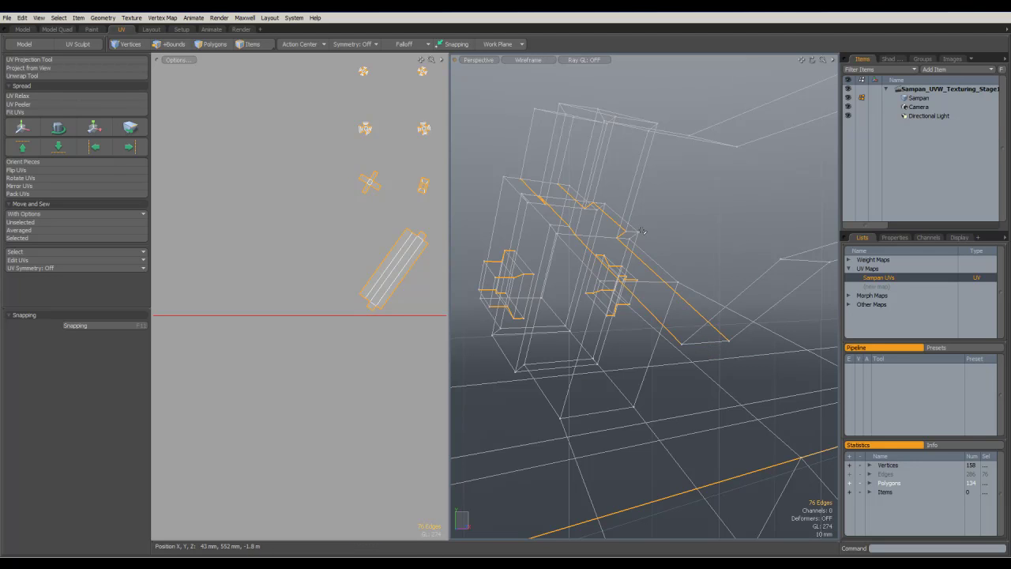
key(alt)
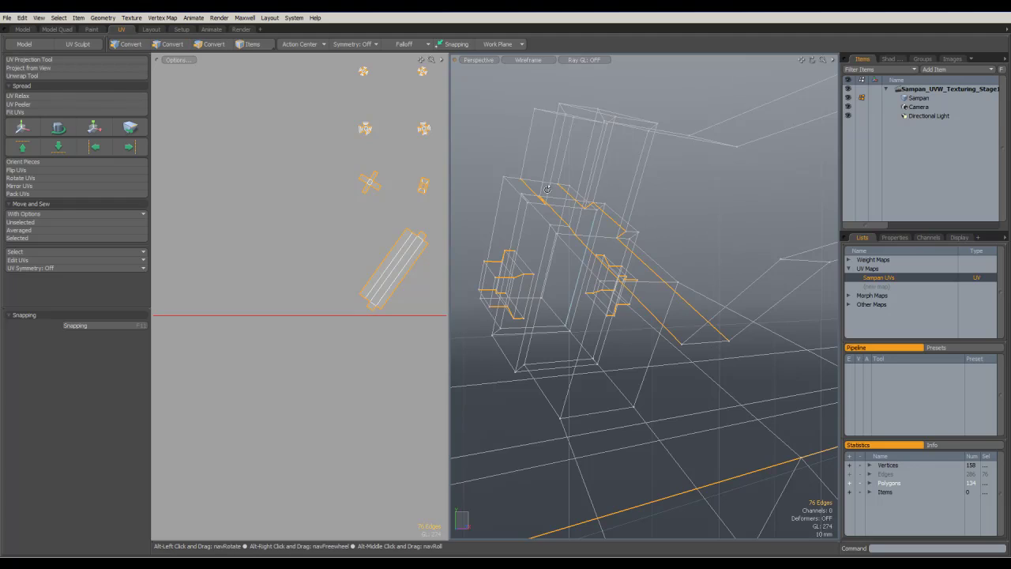
alt+drag(709, 348, 512, 134)
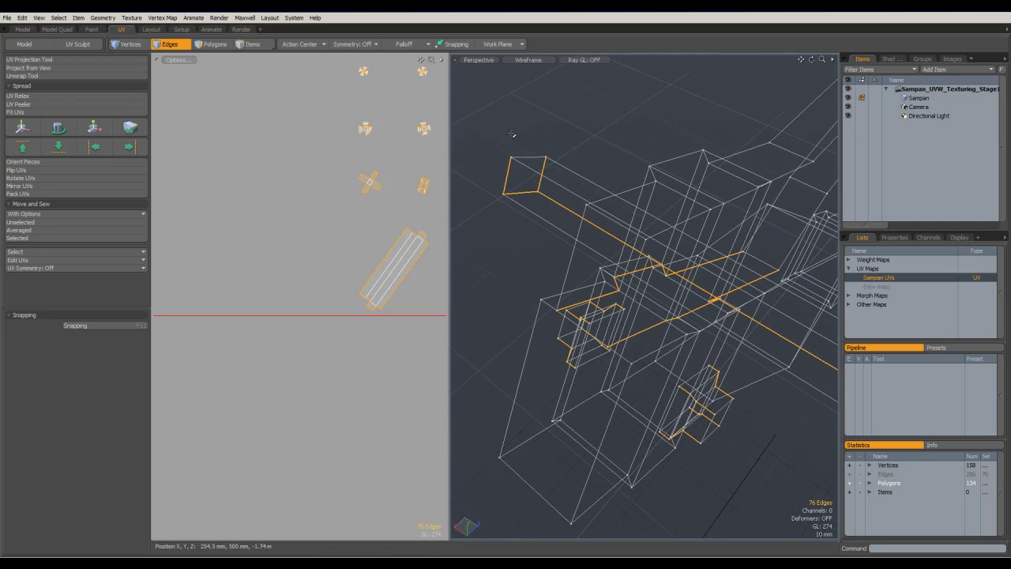
Set the 3D view to Shaded display and add one side edge of the sloping arm's front end face to the seams
click(529, 60)
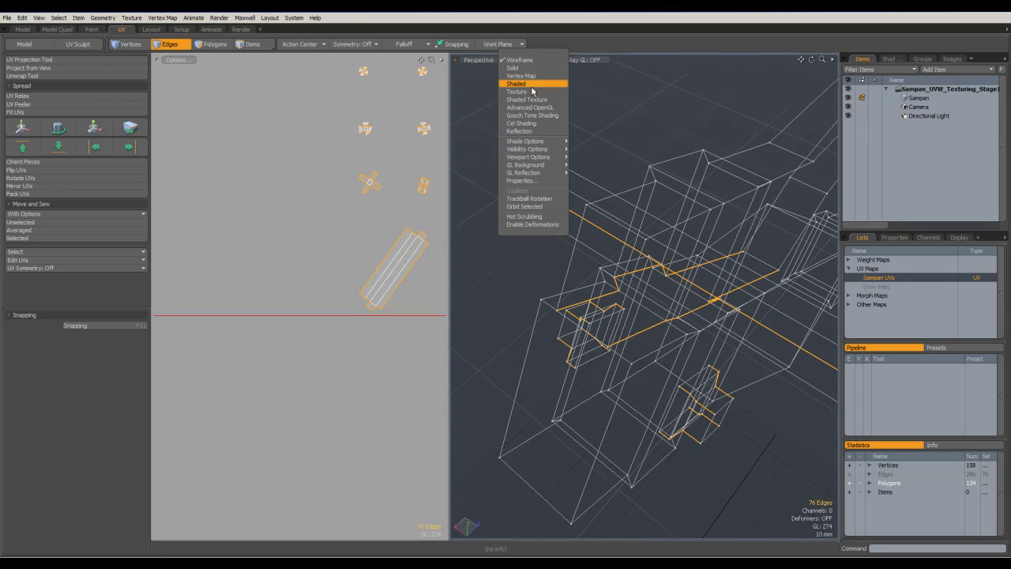
click(532, 83)
mouse_move(691, 291)
alt+mouse_down()
mouse_move(599, 253)
mouse_move(623, 237)
mouse_move(625, 248)
mouse_move(711, 253)
mouse_move(839, 247)
mouse_move(824, 263)
mouse_move(627, 197)
alt+mouse_up()
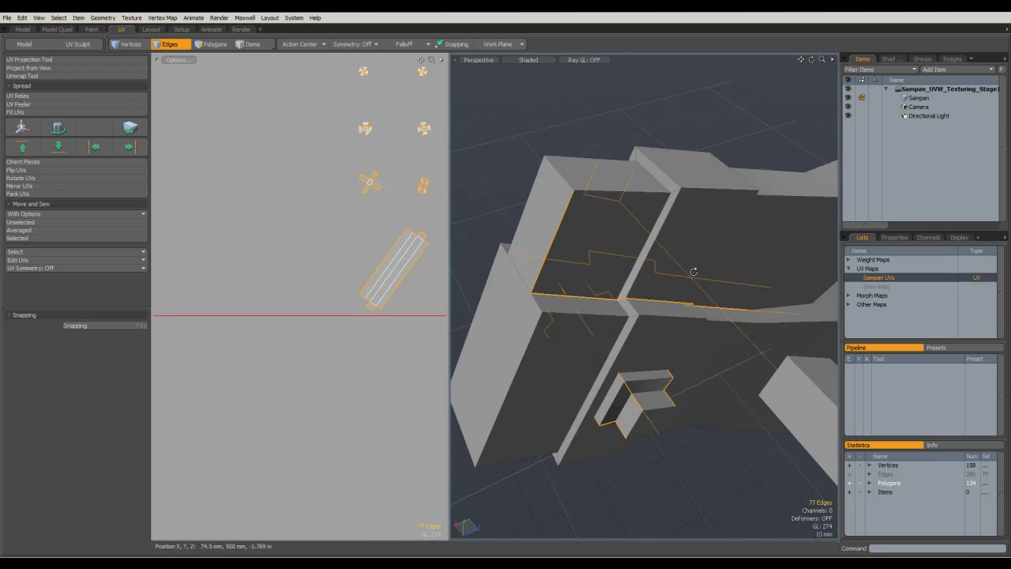
alt+drag(716, 274, 497, 89)
Return the 3D view to Wireframe, add the joint's closing edge and the arm's remaining end-face seam edges, and undo the excess edge selection
click(545, 60)
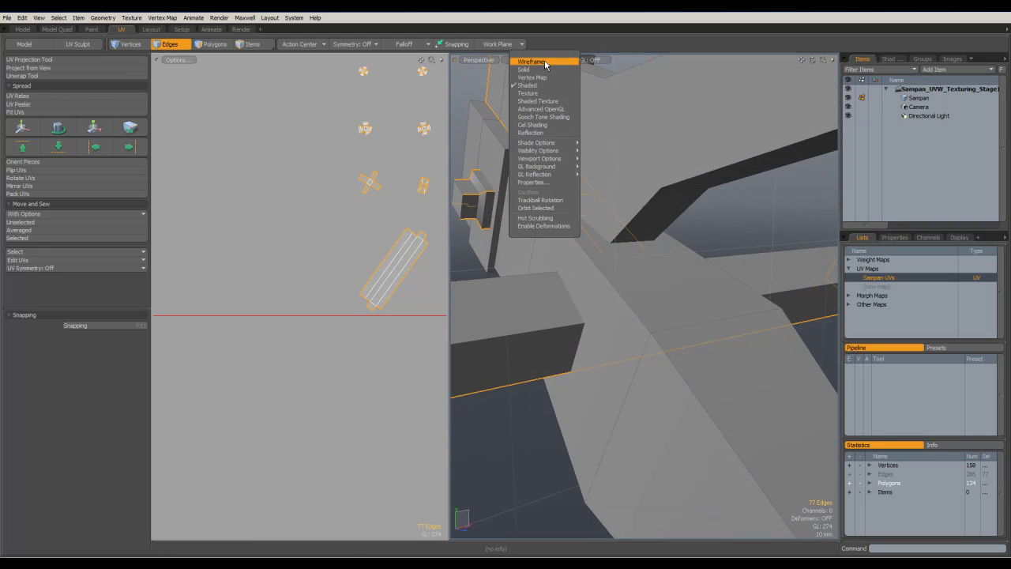
click(543, 61)
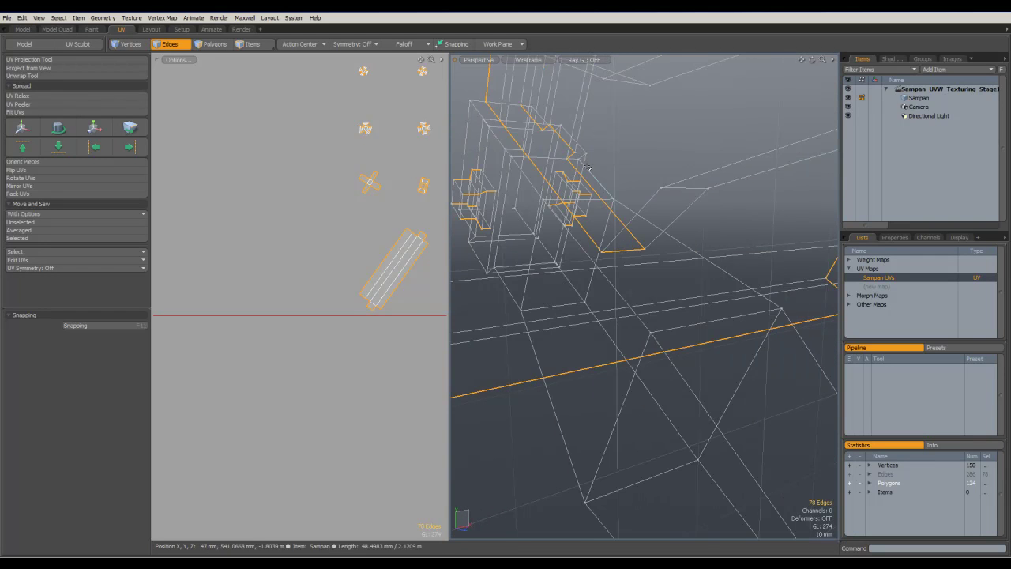
alt+drag(585, 184, 789, 214)
key(ctrl+z)
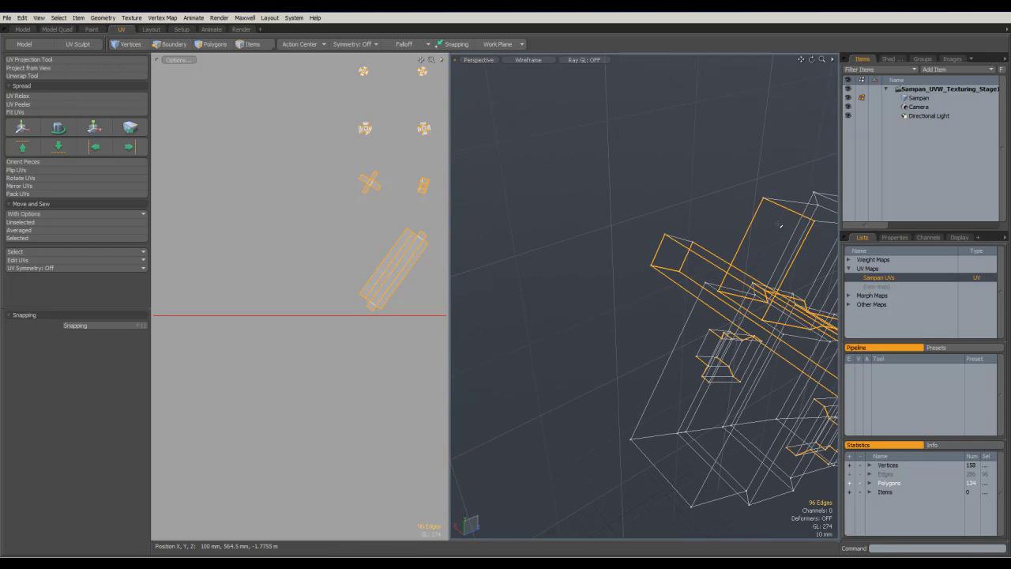
key(ctrl+z)
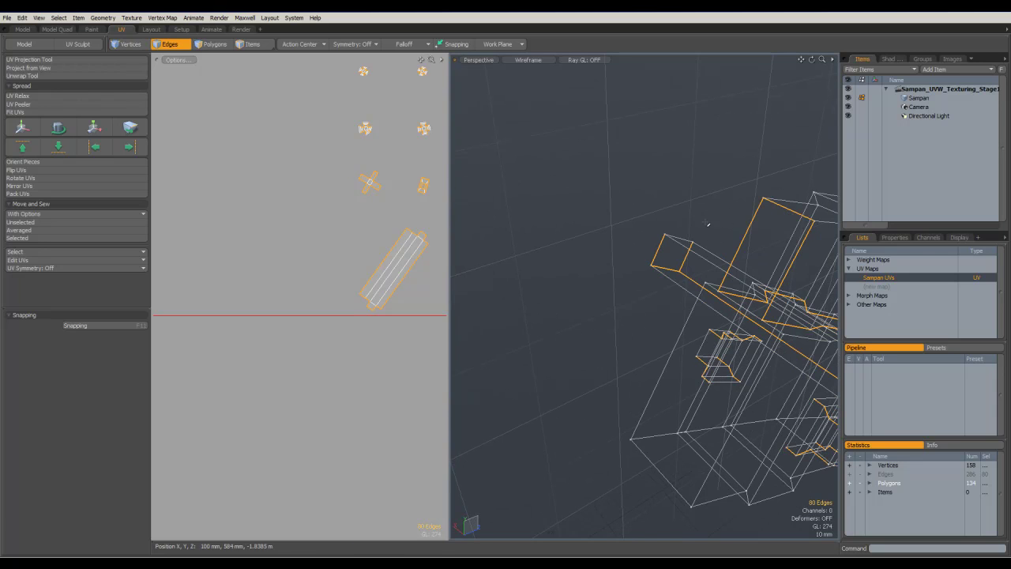
Add the lower edge of the sloping arm and the adjoining edge at its far tip to the seam selection
alt+drag(697, 192, 535, 151)
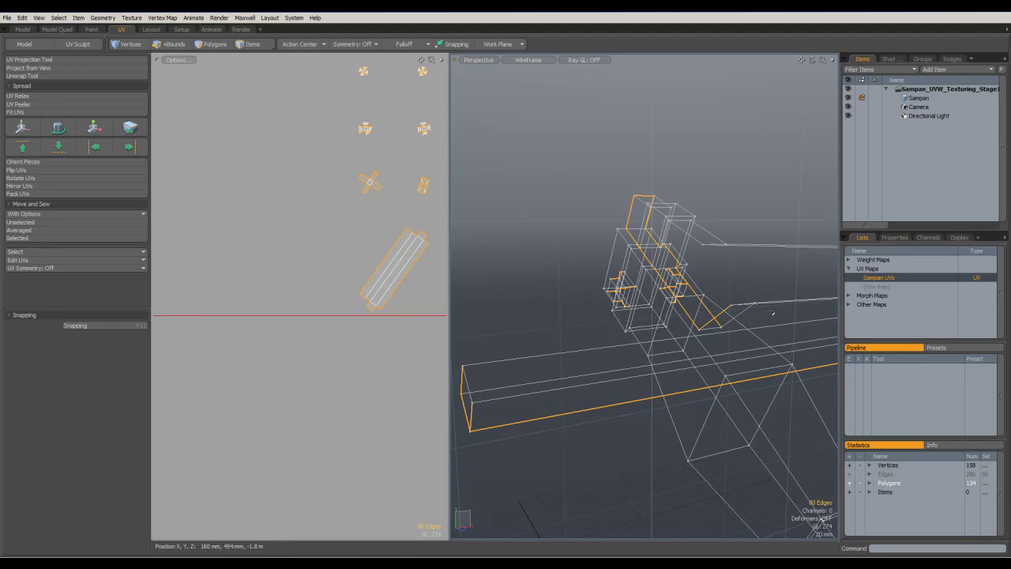
alt+drag(793, 317, 736, 260)
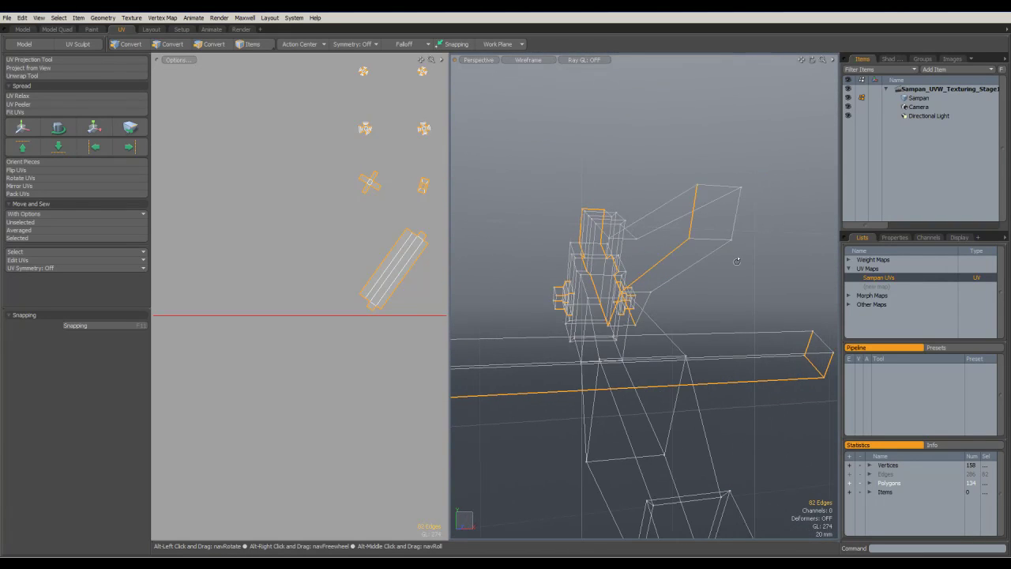
alt+drag(734, 263, 767, 273)
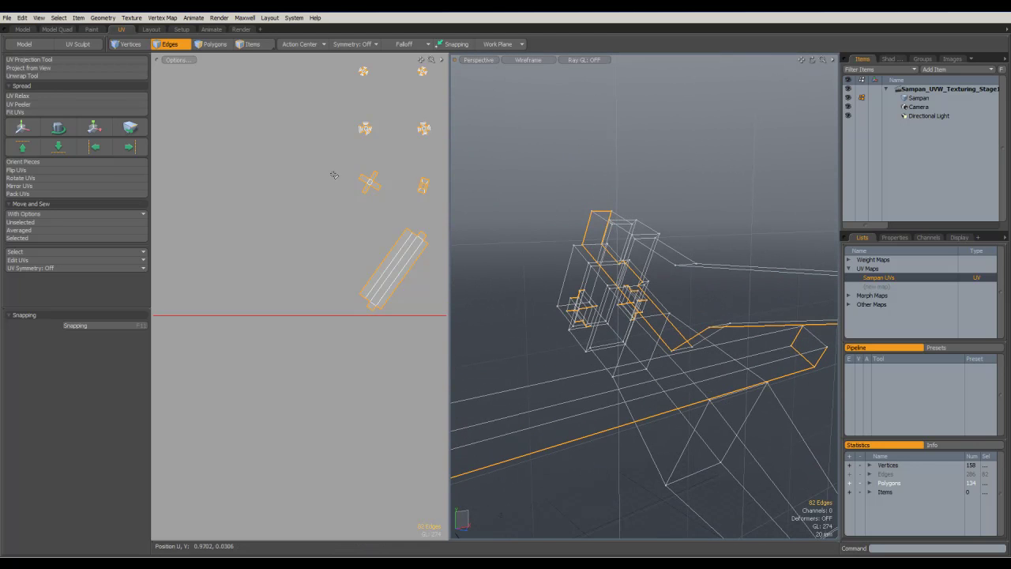
Unwrap the assembly along the extended seams with Planar initial projection and inspect the large beam island
click(48, 76)
click(509, 222)
ctrl+alt+drag(385, 210, 226, 183)
alt+shift+drag(267, 196, 442, 215)
alt+shift+drag(178, 194, 385, 201)
alt+shift+drag(283, 190, 375, 203)
ctrl+alt+drag(330, 218, 290, 203)
Set the 3D view to Shaded display, check the underside of the beam head, and close the Unwrap Tool
alt+drag(580, 278, 589, 252)
click(525, 66)
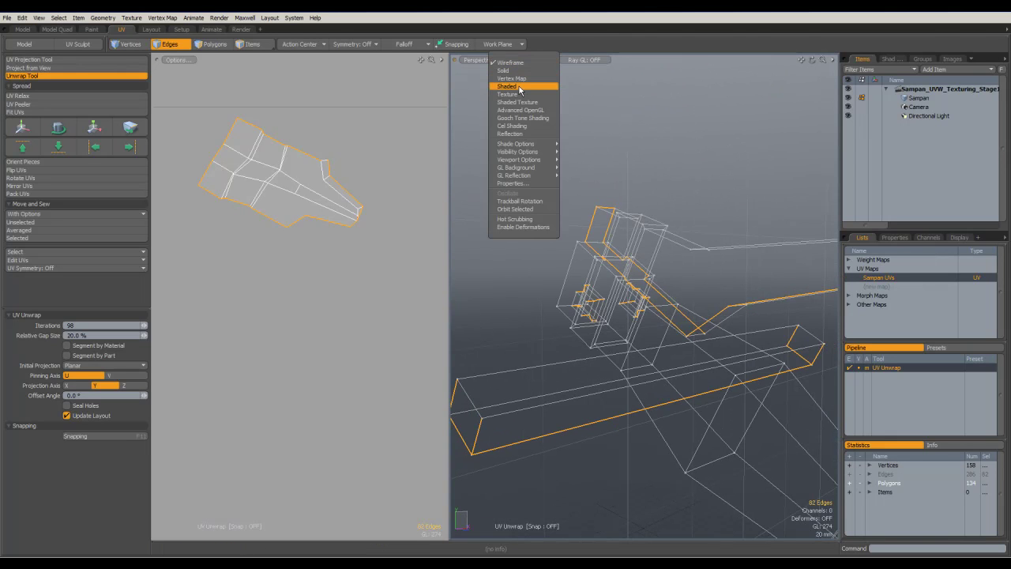
click(521, 83)
mouse_move(667, 291)
alt+mouse_down()
mouse_move(678, 278)
mouse_move(651, 219)
mouse_move(642, 200)
mouse_move(620, 192)
mouse_move(715, 247)
mouse_move(593, 181)
mouse_move(715, 218)
mouse_move(687, 195)
mouse_move(718, 217)
mouse_move(704, 251)
alt+mouse_up()
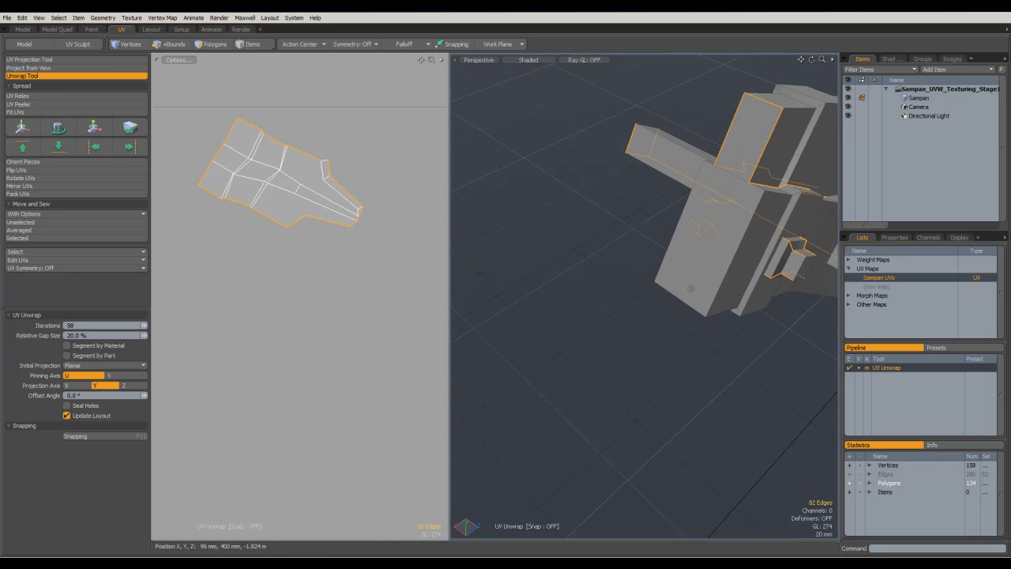
alt+drag(714, 302, 694, 251)
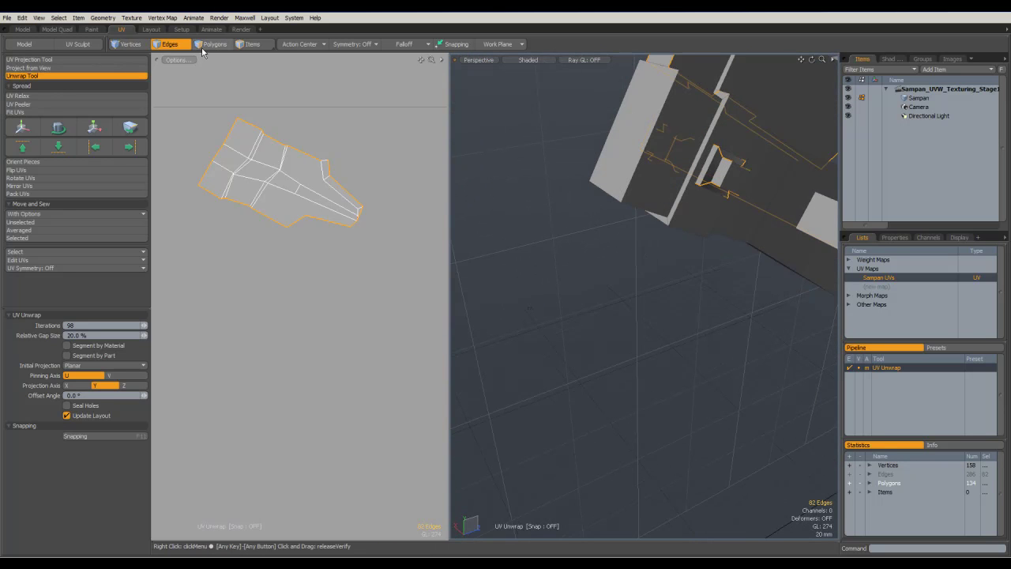
click(121, 77)
Add the lower edge run along the beam's underside from head to tail, plus the head's front face edges, to the seams
alt+drag(575, 231, 631, 133)
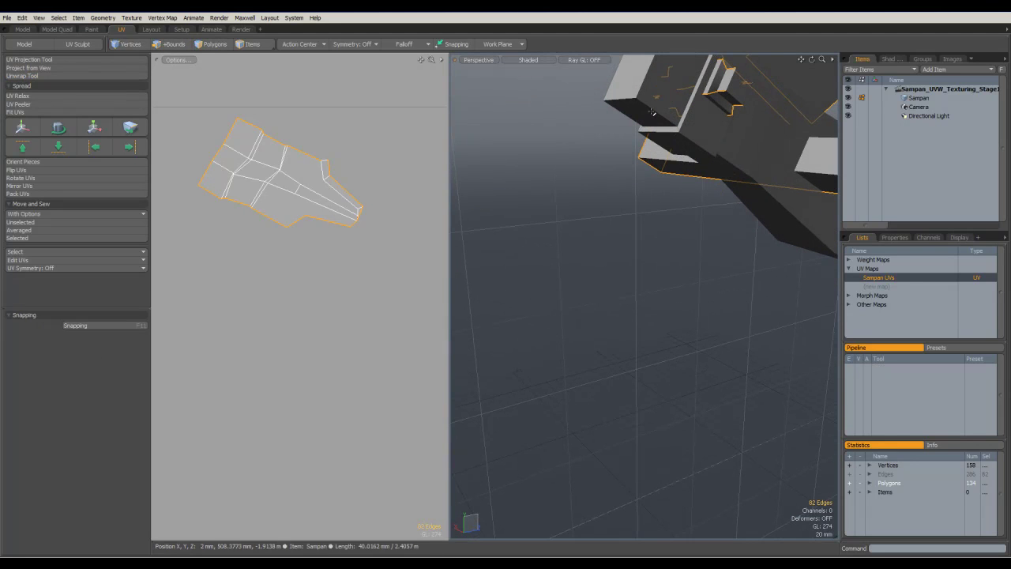
shift+click(677, 127)
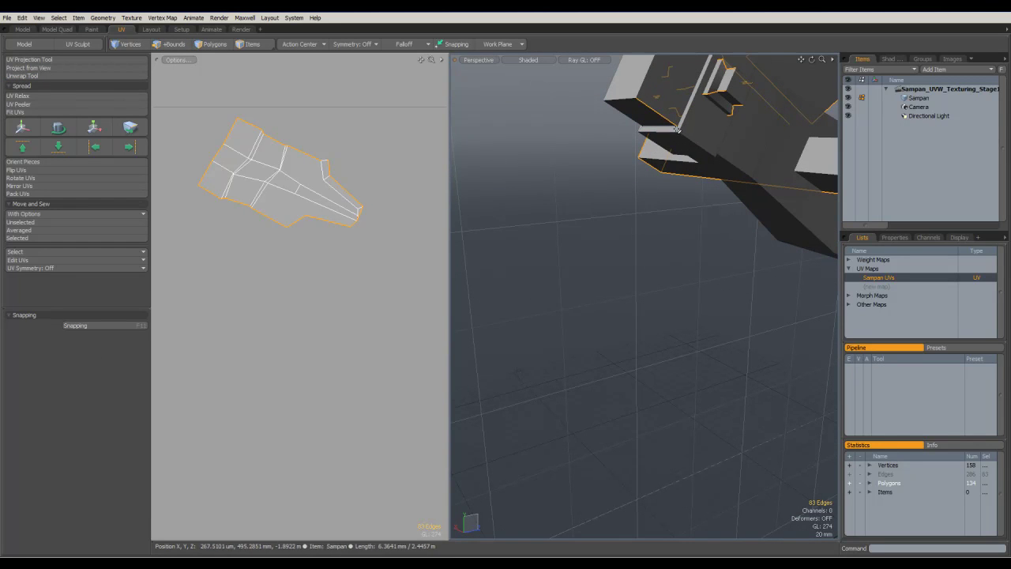
key(ctrl+z)
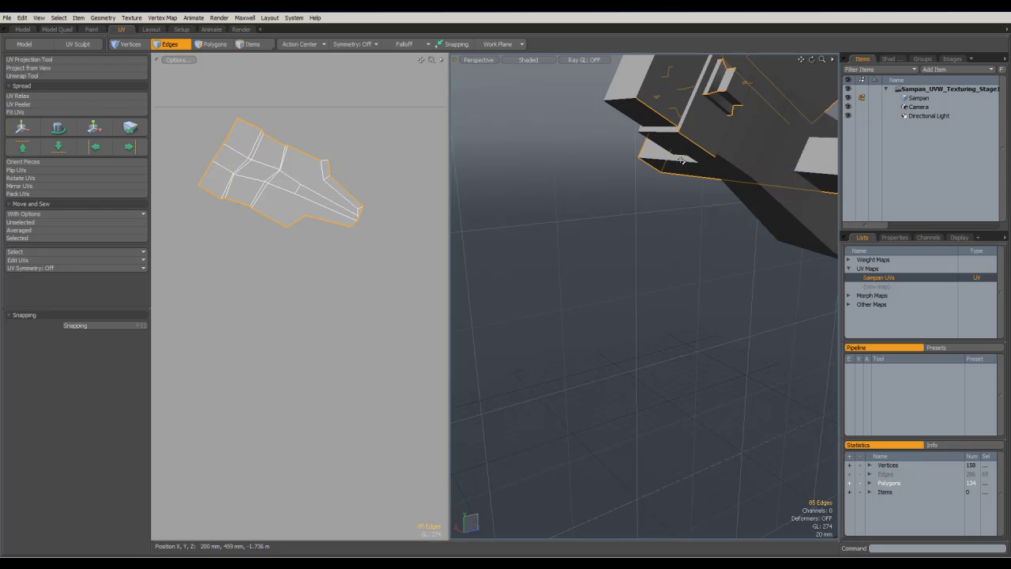
shift+click(681, 160)
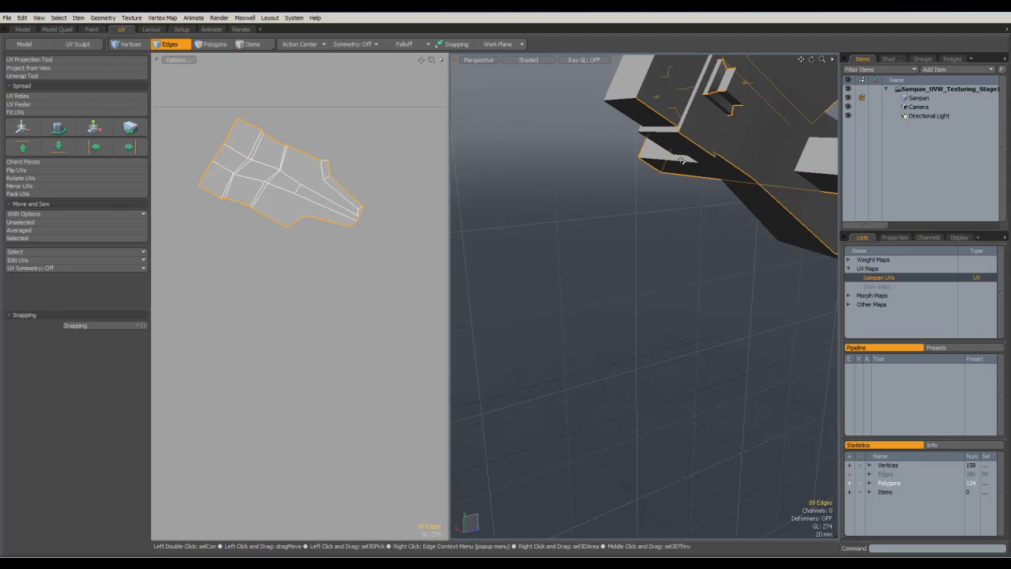
alt+drag(681, 159, 679, 257)
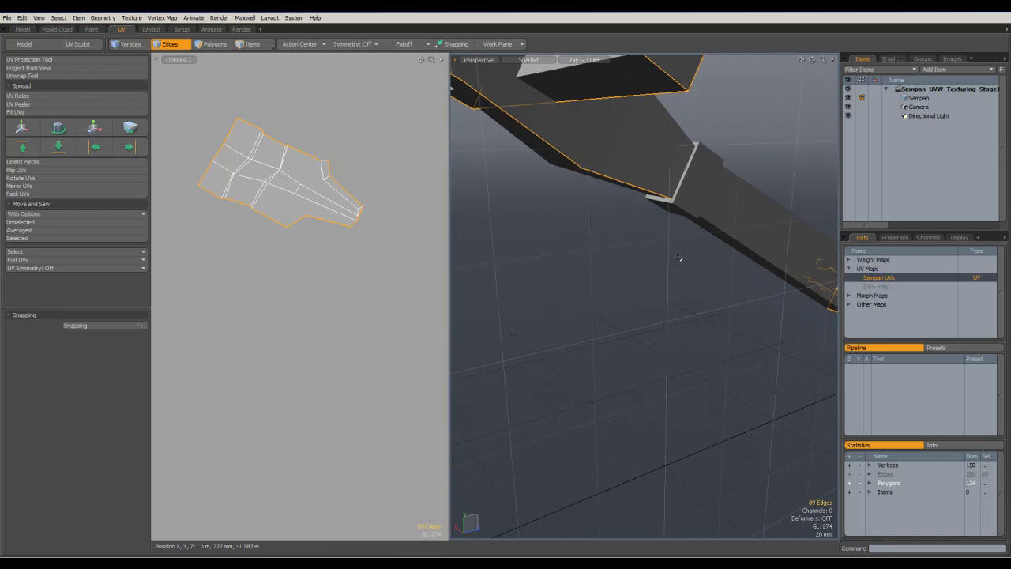
key(Up)
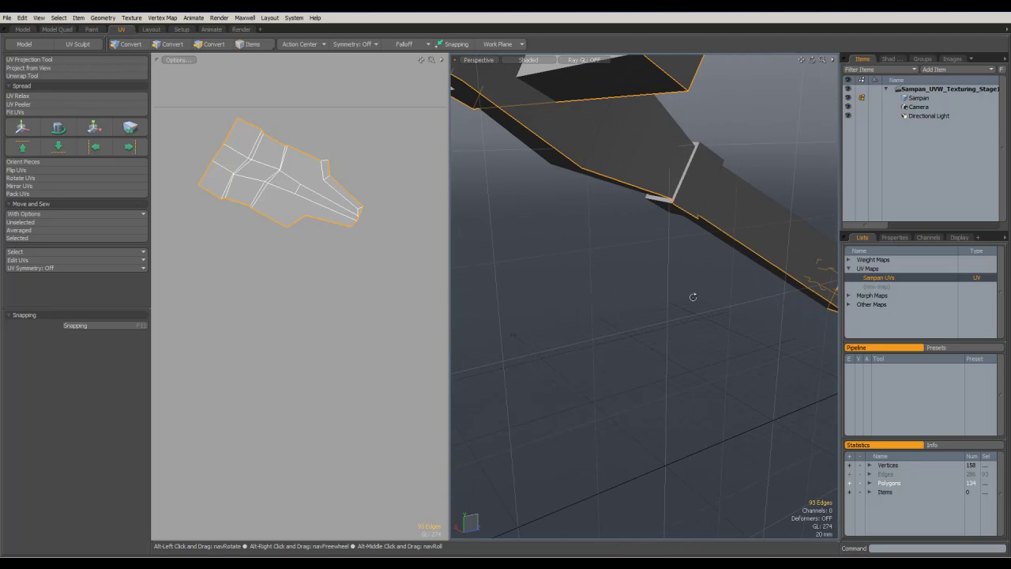
alt+drag(703, 295, 632, 244)
alt+shift+drag(505, 198, 732, 245)
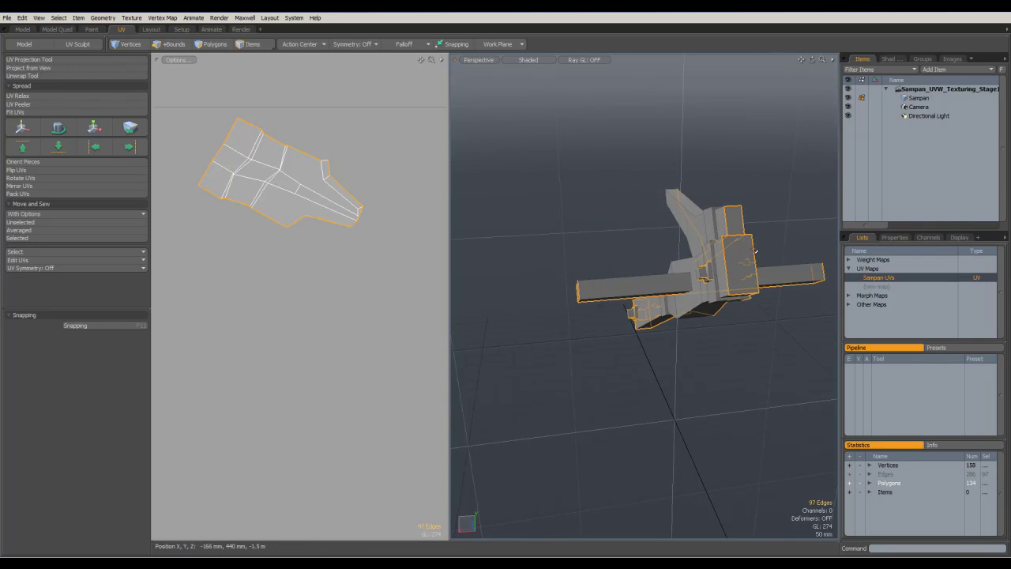
Unwrap the assembly along the seams extended around the beam's underside and head face, and inspect the full island layout
alt+drag(778, 221, 634, 215)
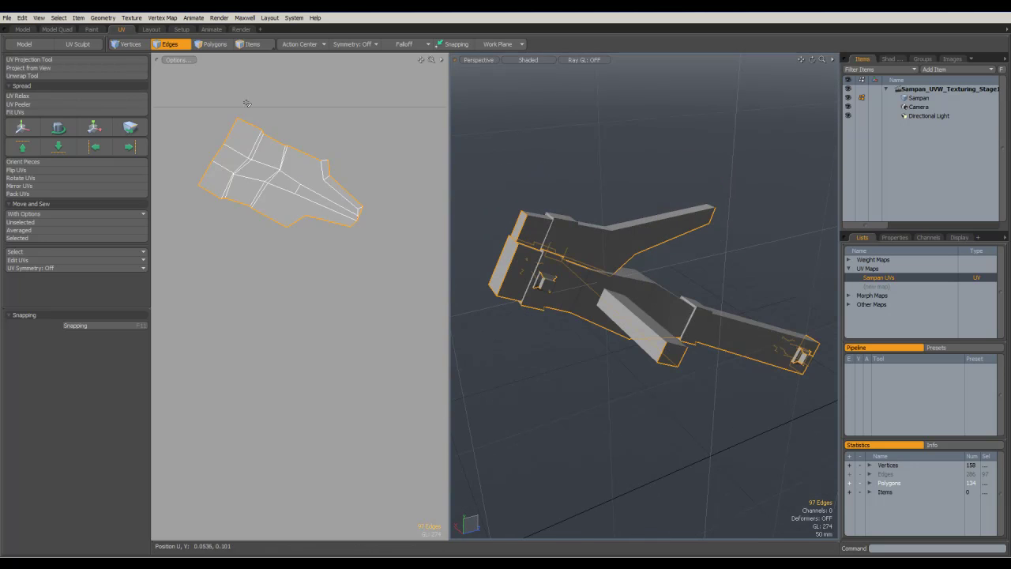
click(33, 77)
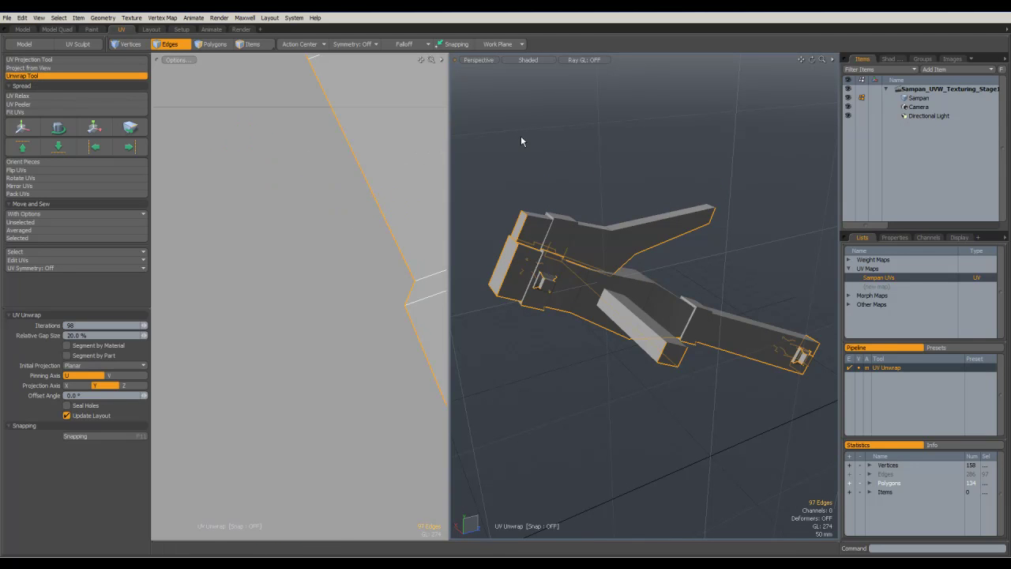
ctrl+alt+drag(391, 228, 189, 194)
alt+shift+drag(377, 207, 417, 256)
alt+shift+drag(397, 168, 320, 285)
alt+drag(601, 308, 579, 329)
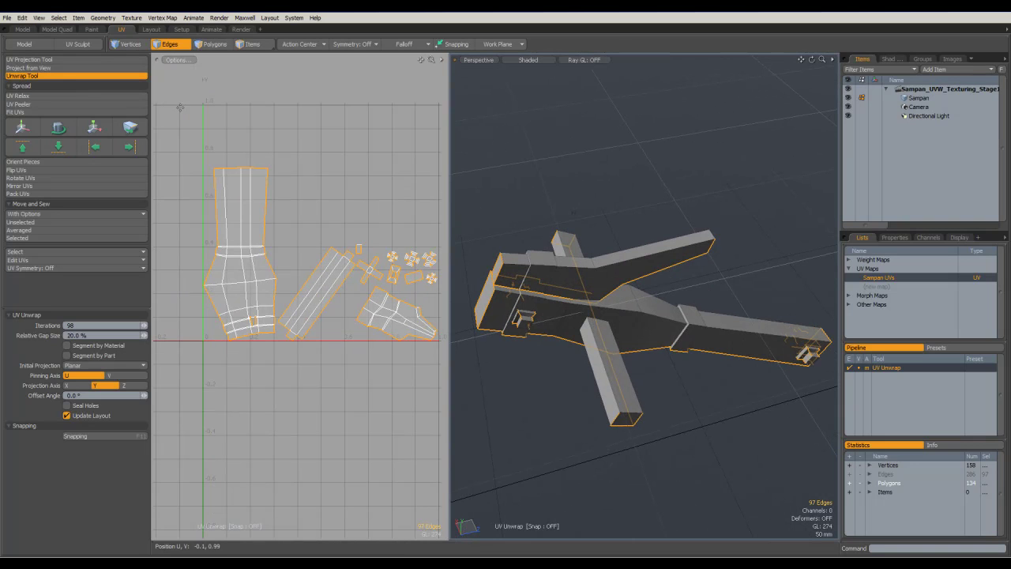
Close the Unwrap Tool and add the upper edge run along the sloping arm's side to the seam selection
click(75, 75)
alt+drag(476, 226, 655, 283)
key(ctrl)
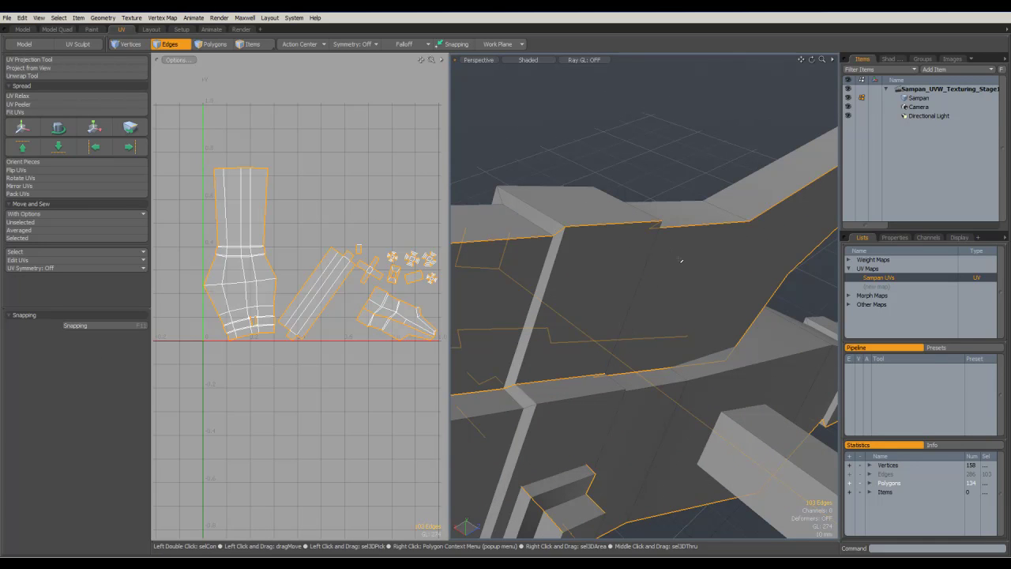
key(a)
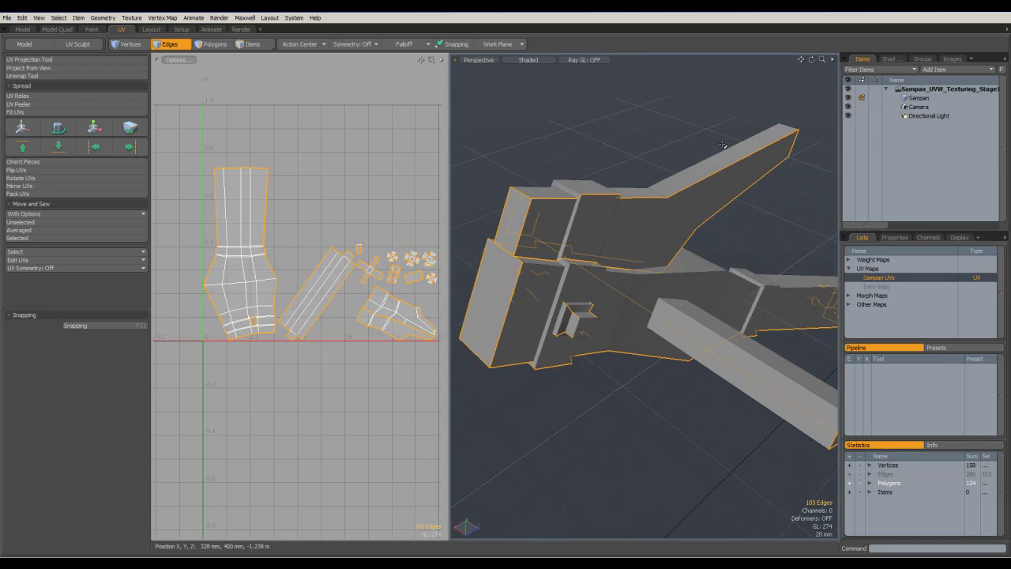
Unwrap the assembly with the arm's new upper seam and compare the separated arm side island with the model
click(36, 77)
click(553, 137)
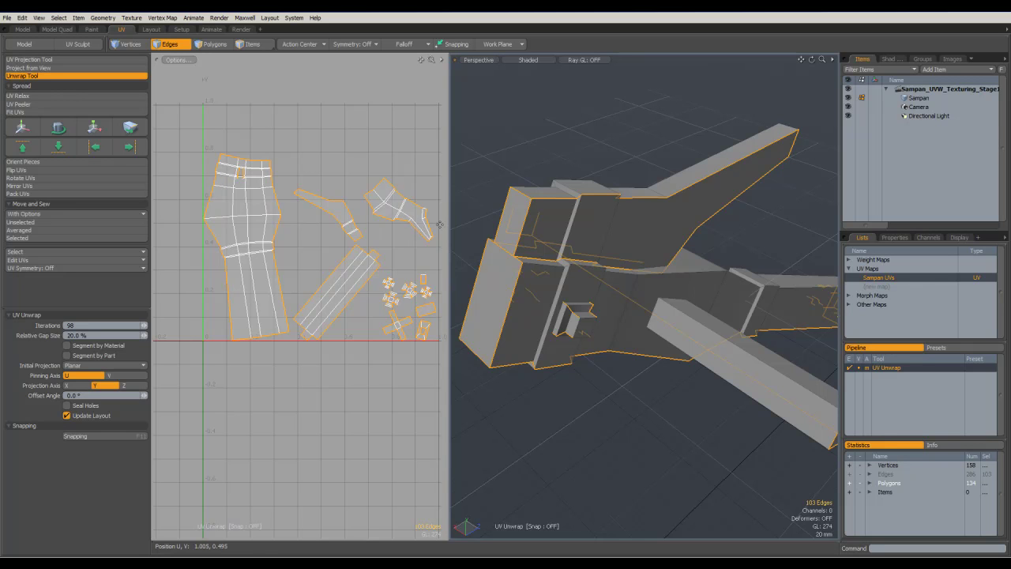
alt+drag(676, 226, 609, 183)
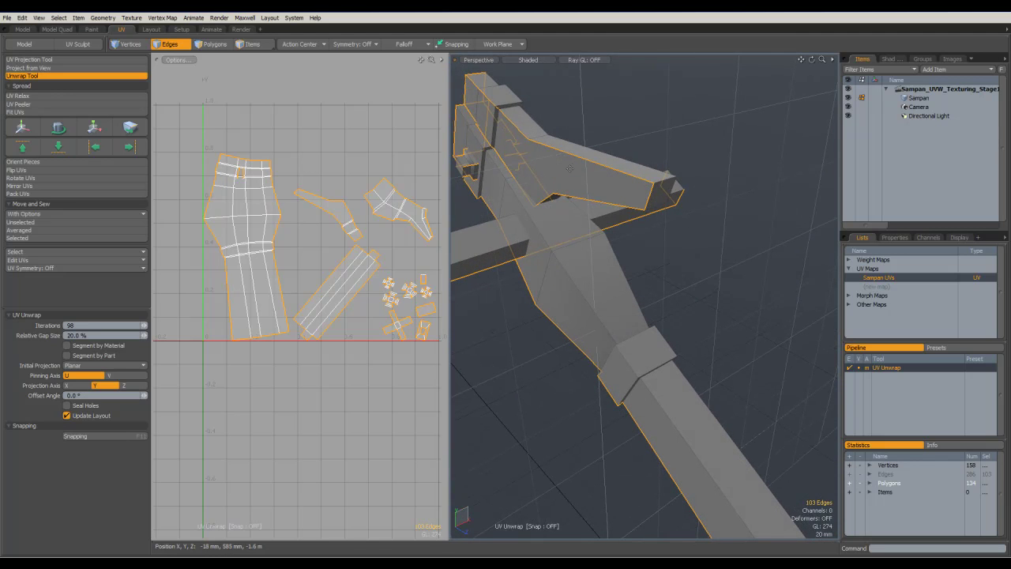
alt+drag(570, 168, 475, 147)
alt+drag(562, 127, 655, 157)
Remove the surplus upper edges of the sloping arm from the seam selection and add one edge at its tip
key(space)
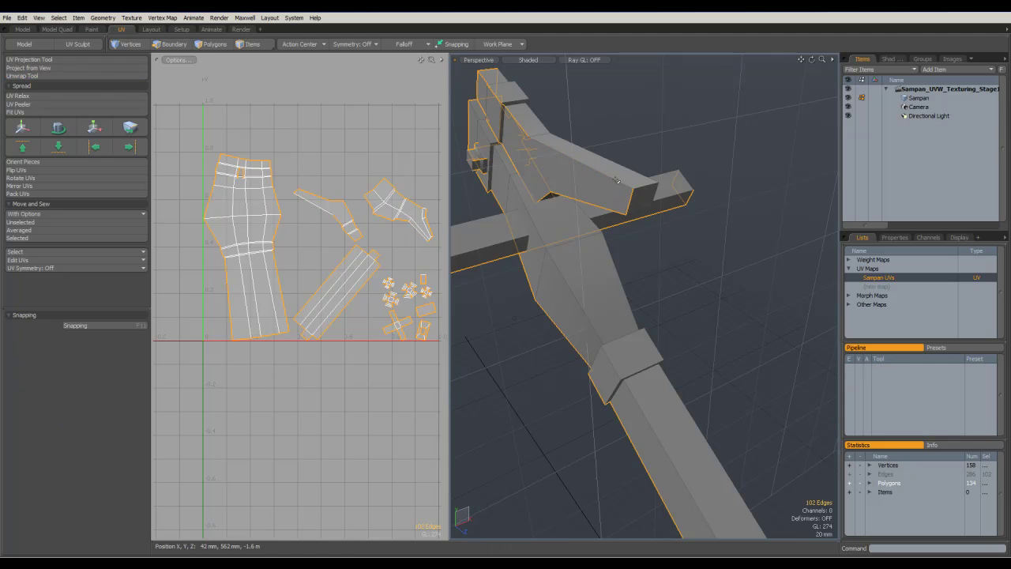
alt+drag(610, 195, 627, 191)
alt+drag(560, 168, 650, 229)
ctrl+click(683, 256)
alt+drag(588, 157, 673, 163)
shift+click(657, 143)
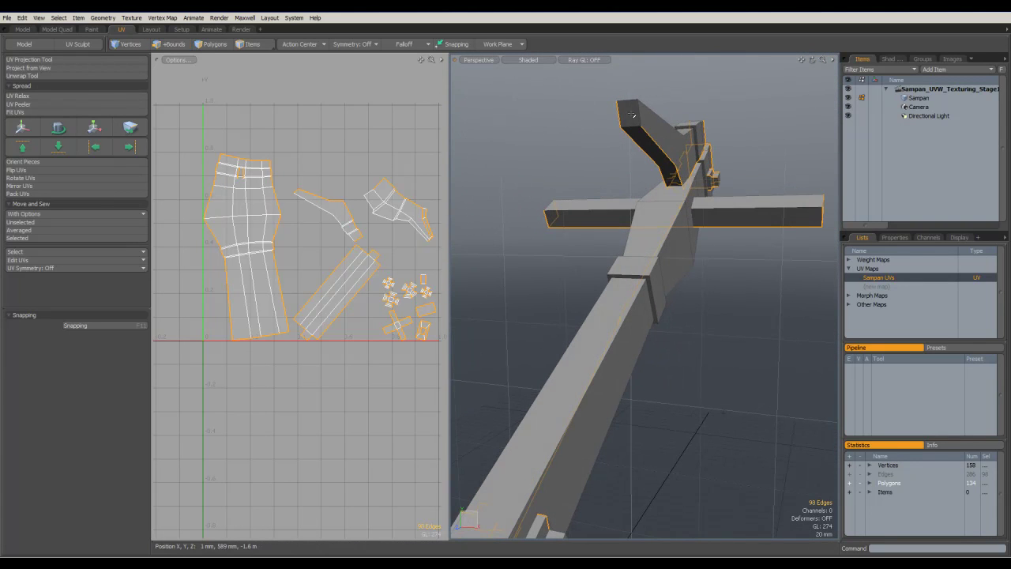
alt+drag(647, 151, 668, 196)
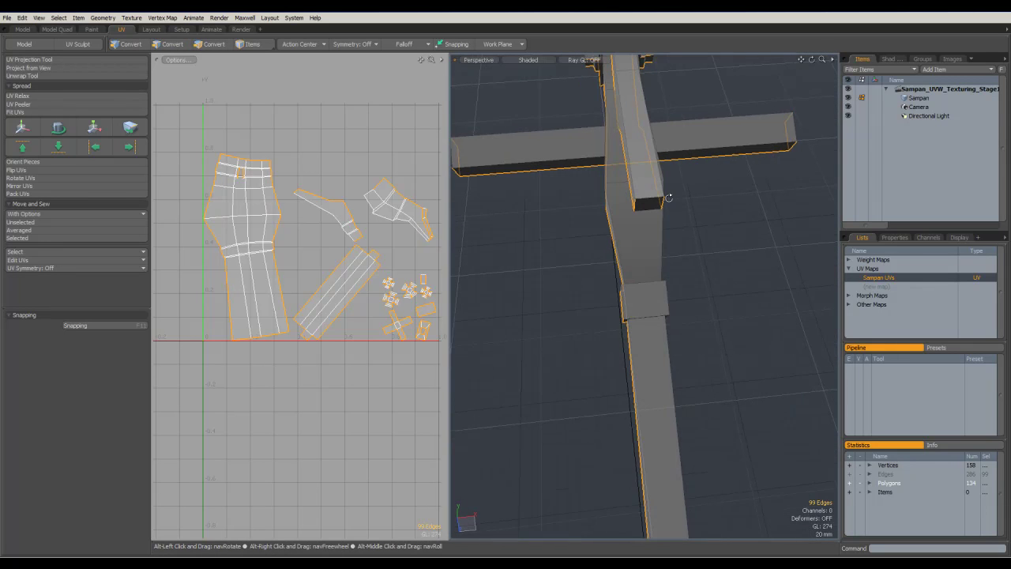
Unwrap the assembly with the reduced arm seams, inspect the arm and the small bracket islands, and close the Unwrap Tool
click(33, 77)
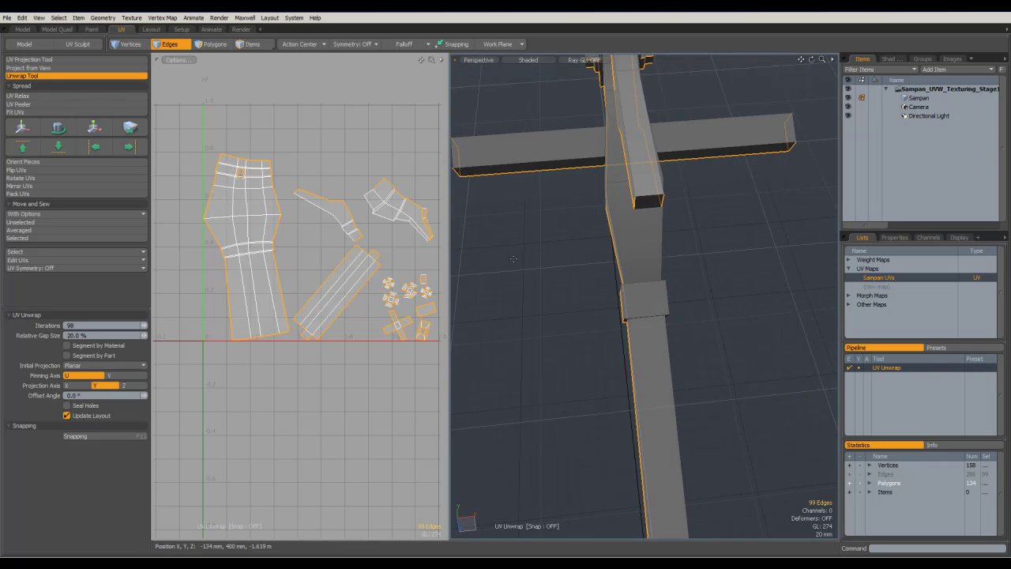
click(537, 264)
alt+drag(364, 284, 365, 253)
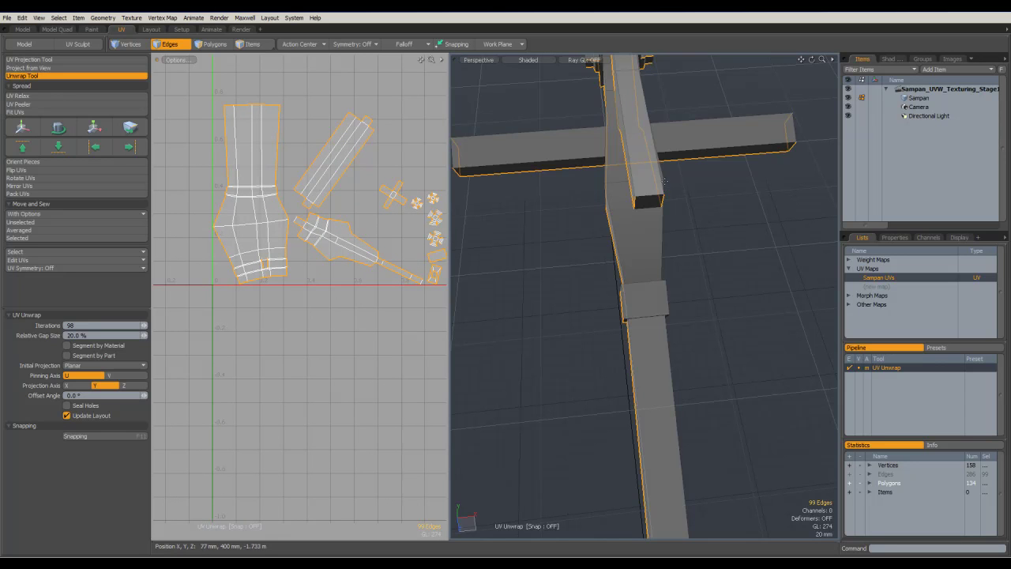
alt+drag(548, 203, 591, 119)
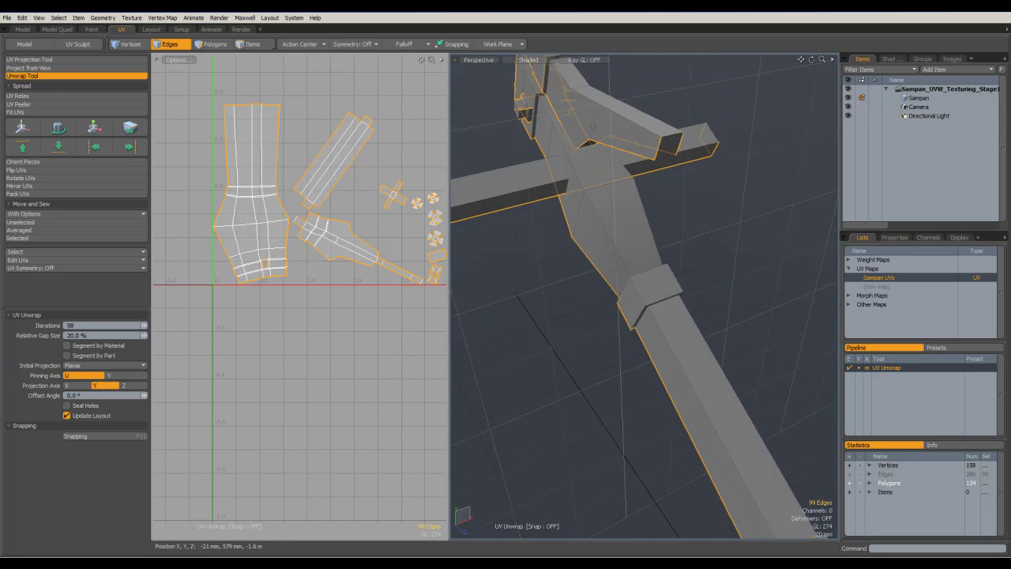
alt+drag(483, 196, 558, 180)
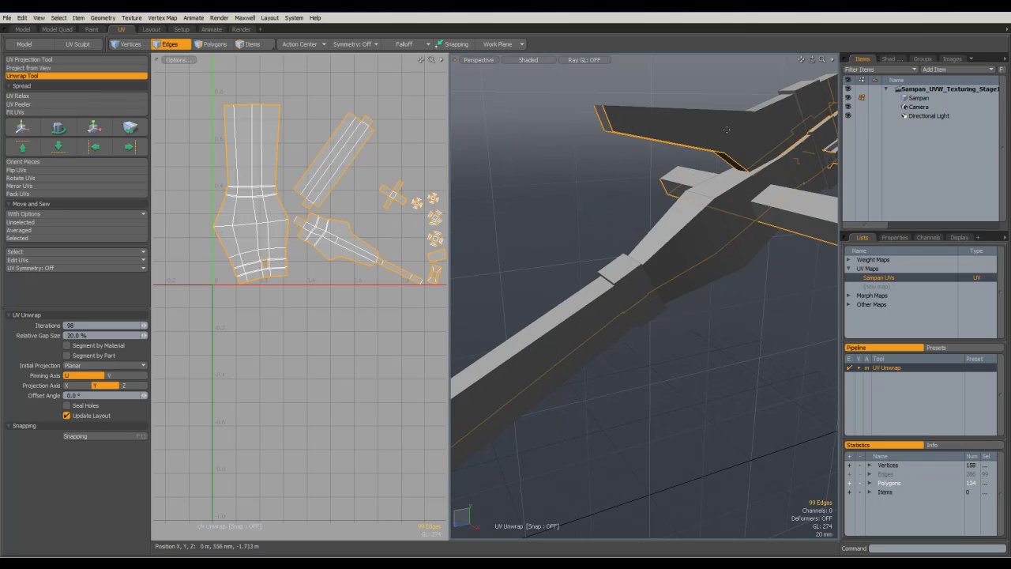
alt+drag(758, 115, 754, 100)
alt+drag(703, 120, 702, 124)
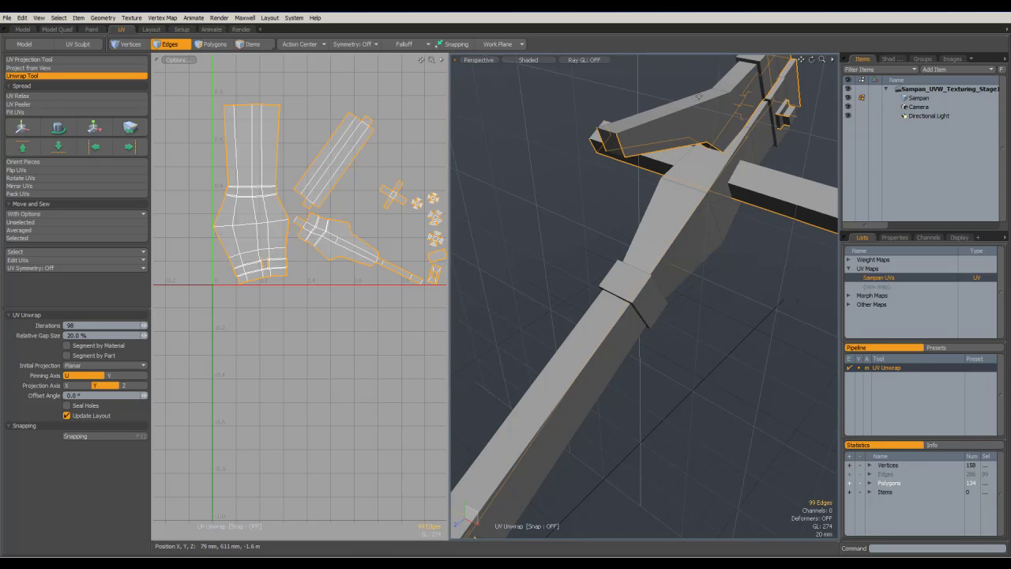
alt+drag(604, 226, 661, 226)
alt+shift+drag(401, 213, 343, 199)
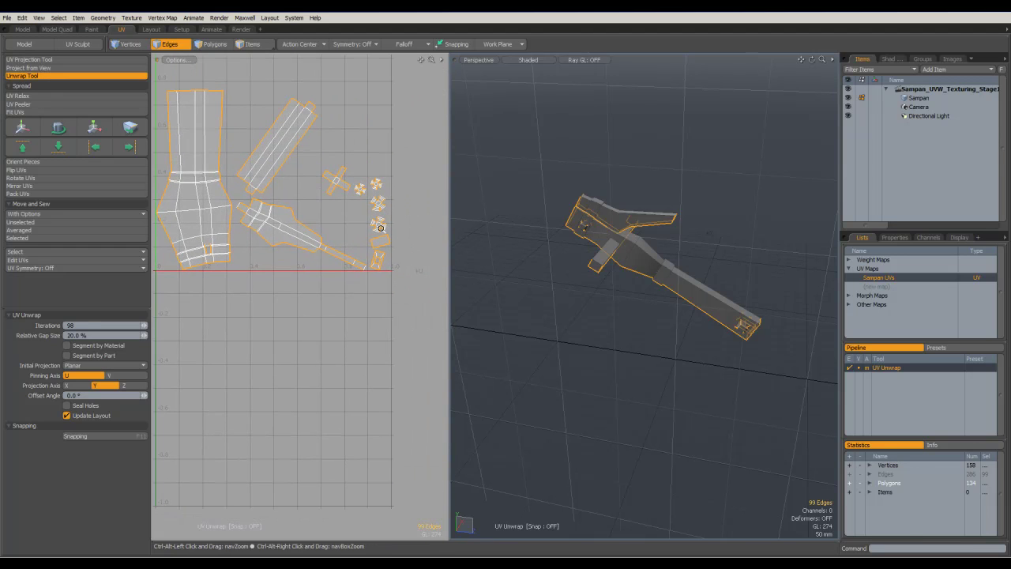
ctrl+alt+drag(380, 228, 480, 245)
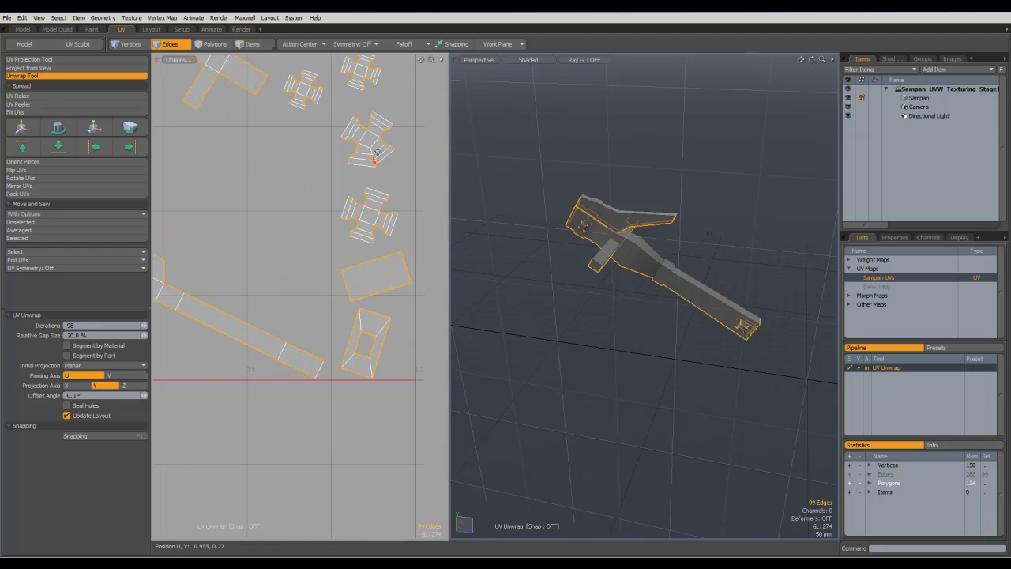
click(92, 75)
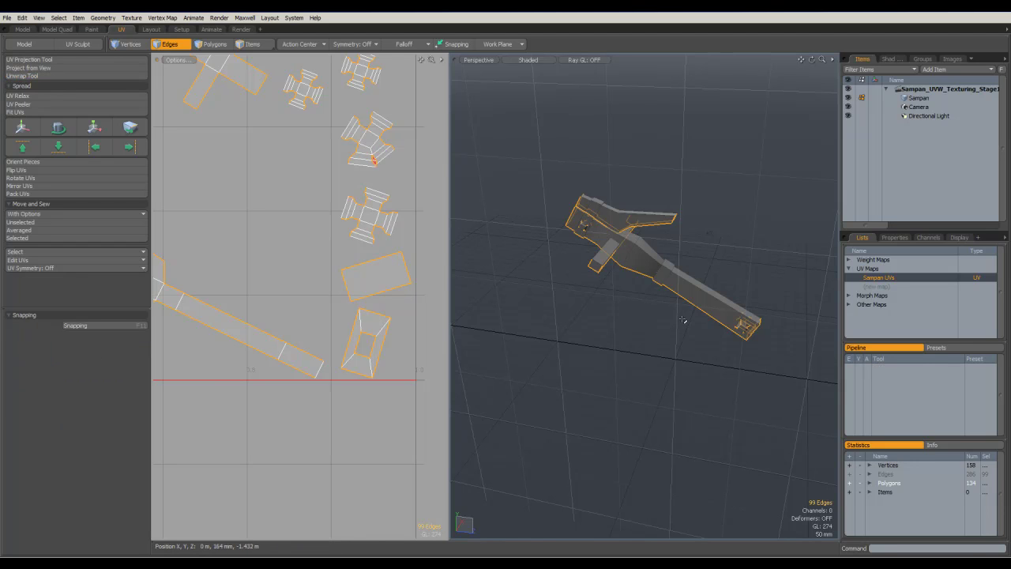
Save the seam edges as the selection set UV Lines in Add mode, and test it by deselecting and reselecting the set
click(869, 473)
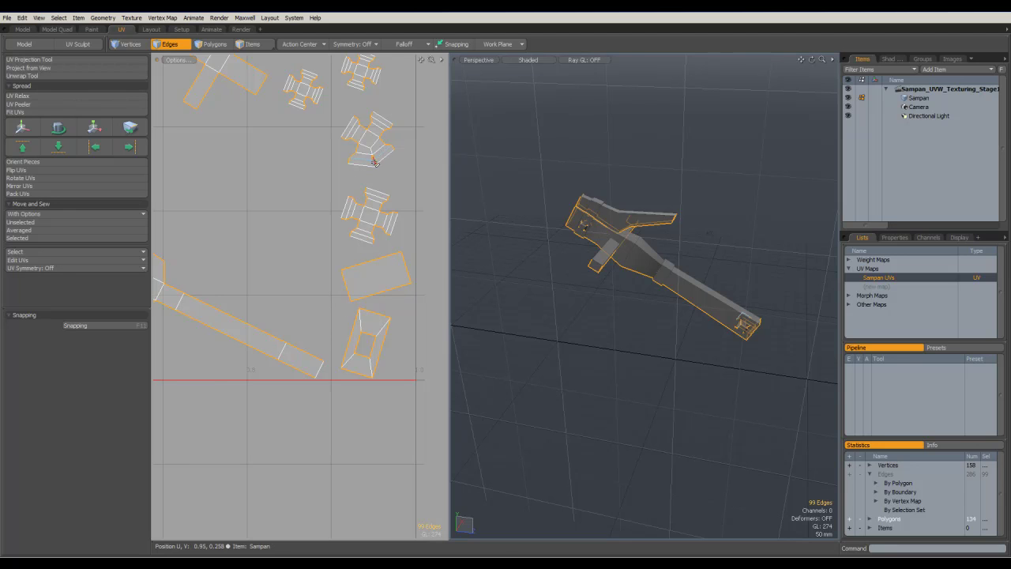
click(69, 21)
click(116, 348)
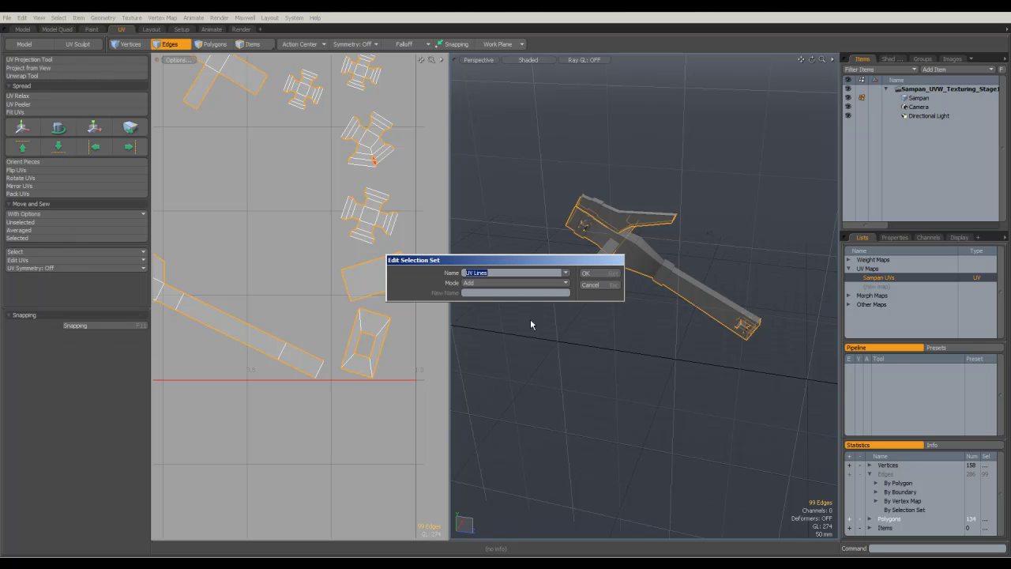
click(600, 273)
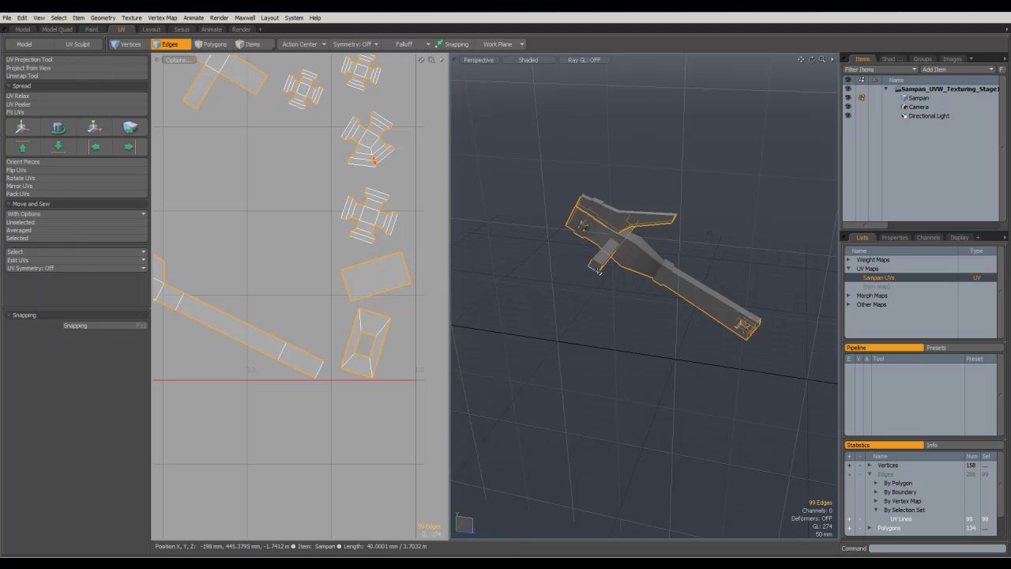
click(861, 518)
click(849, 519)
Locate the distorted bracket island's flagged corner on the model by selecting its edge in the UV view
alt+drag(758, 390, 631, 337)
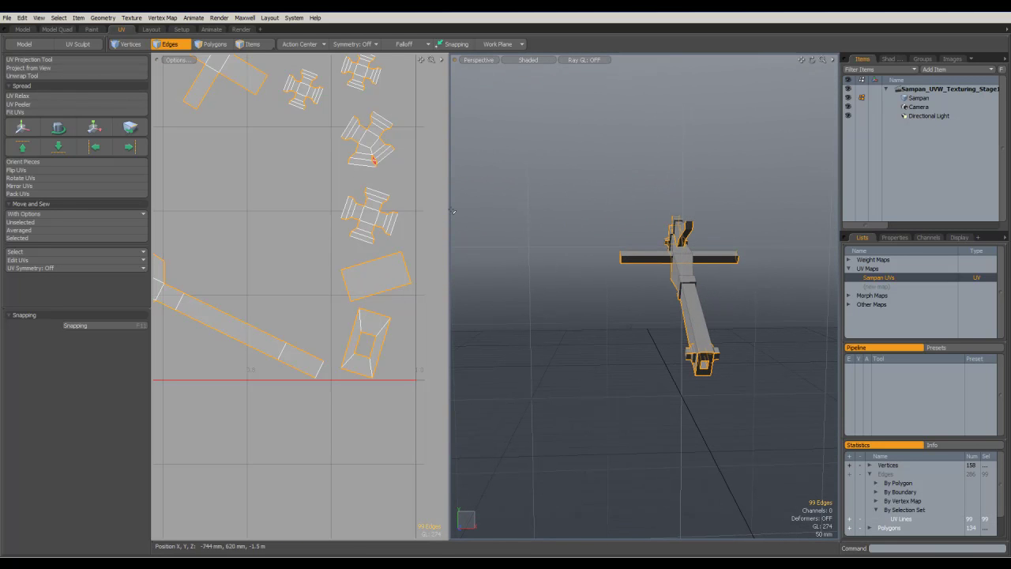
alt+drag(517, 249, 668, 365)
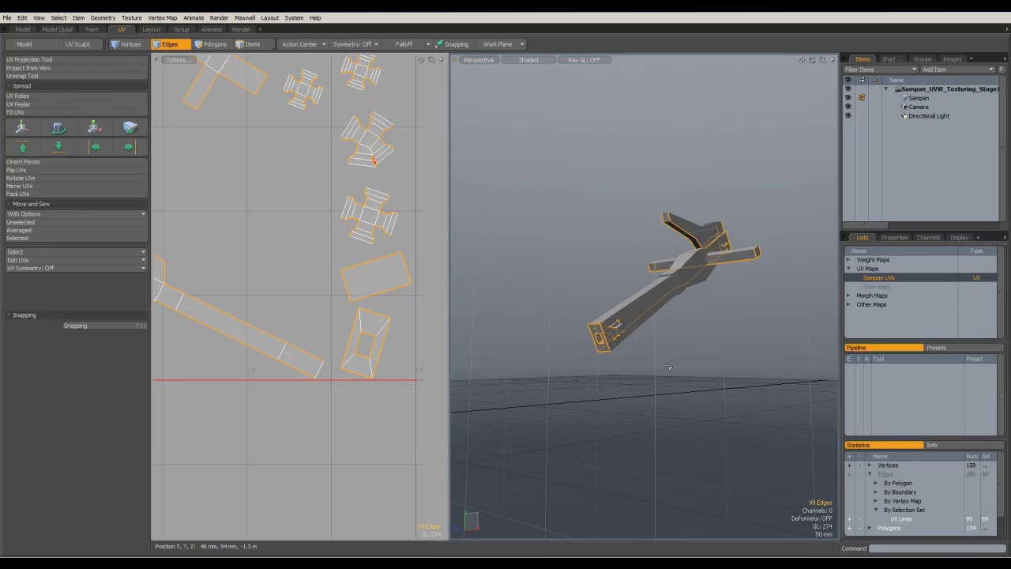
click(377, 162)
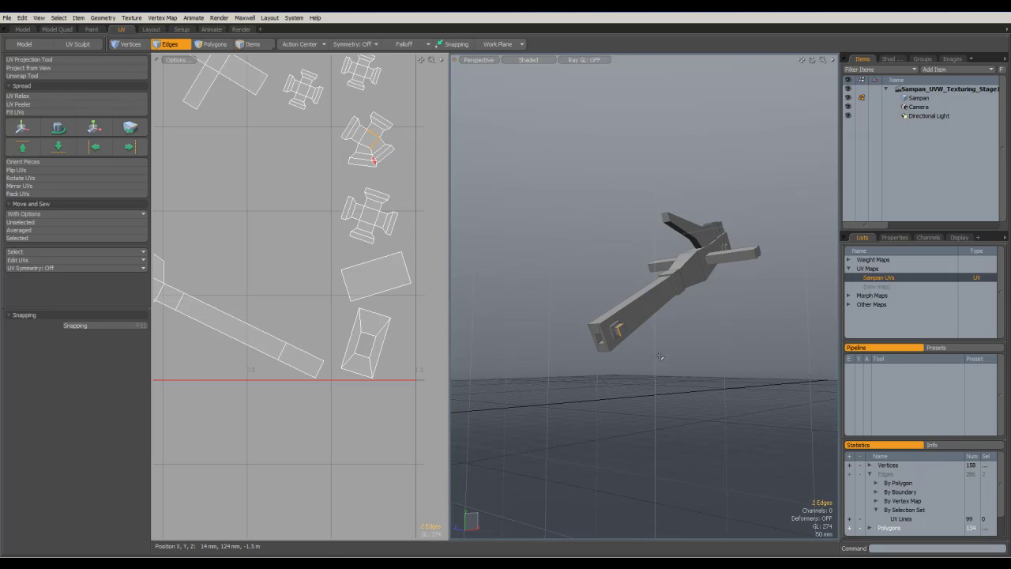
scroll(645, 353, up, 5)
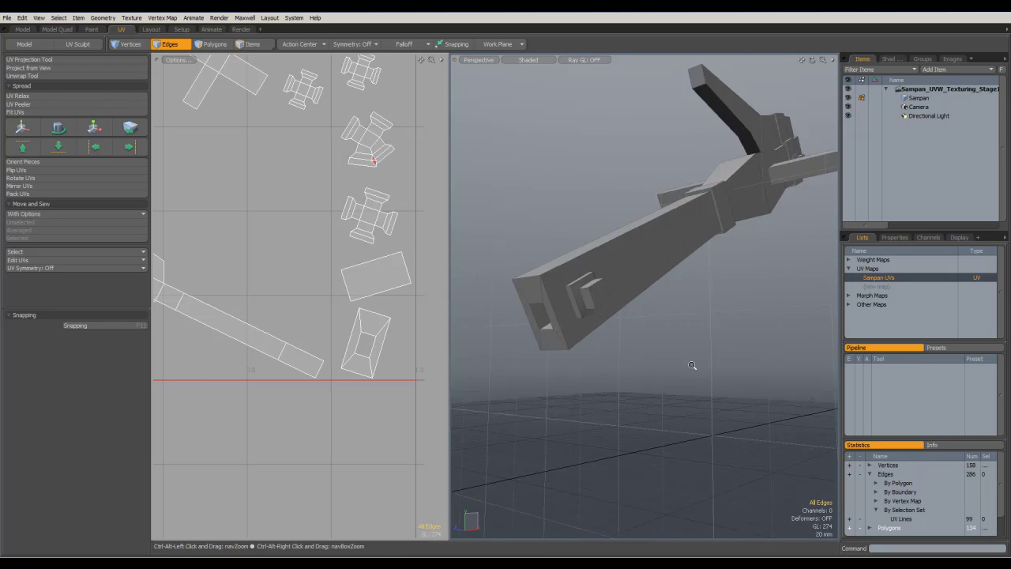
Reselect the UV Lines edges and add the missing corner edge of the small bracket near the beam's tail to the seams
click(850, 519)
alt+drag(734, 372, 696, 350)
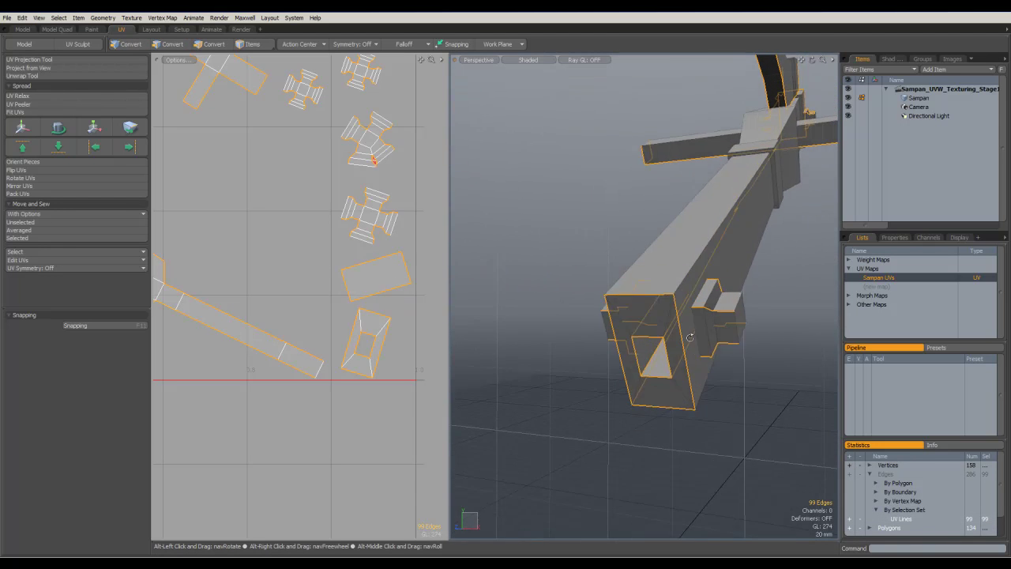
alt+drag(689, 335, 629, 388)
scroll(561, 449, up, 5)
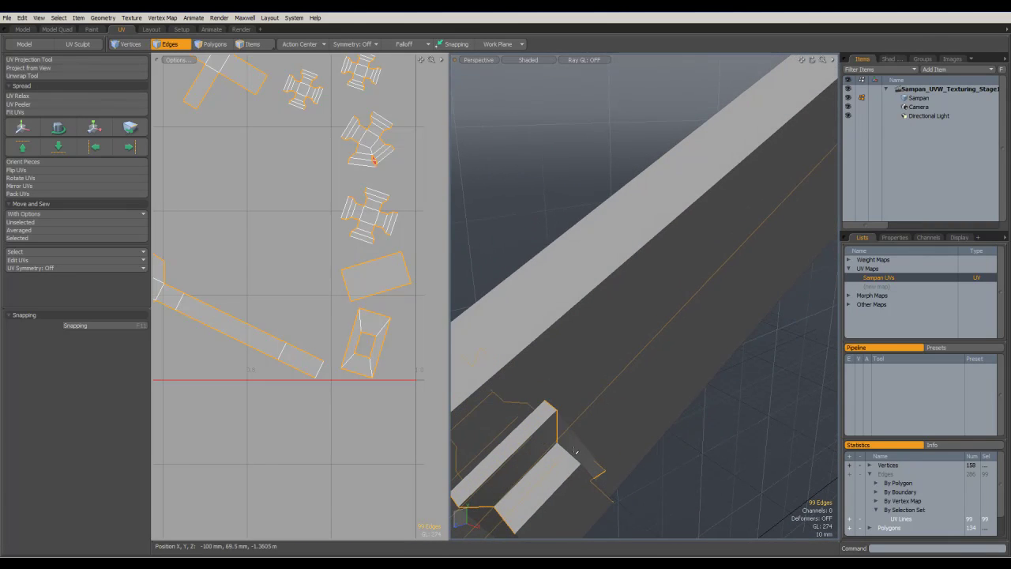
key(alt)
key(alt+shift)
shift+click(567, 455)
Unwrap the assembly again with the added bracket seam, close the Unwrap Tool and clear the edge selection
alt+drag(634, 454, 574, 415)
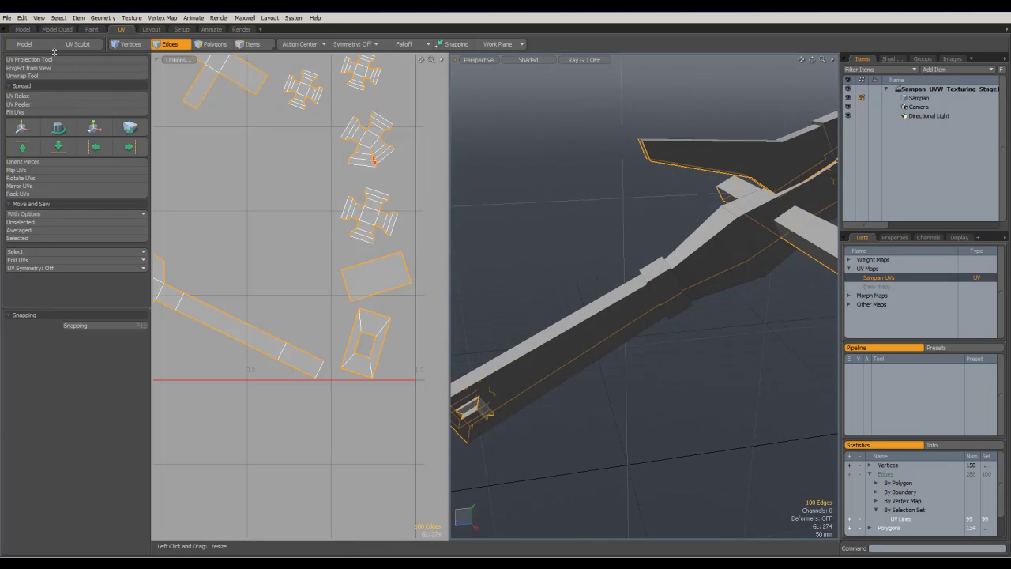
click(35, 76)
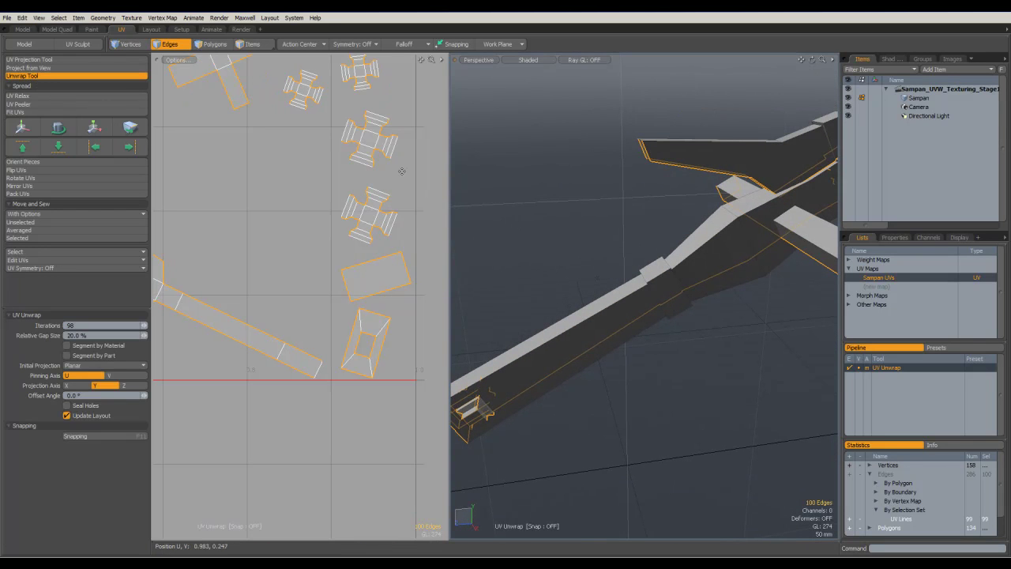
ctrl+alt+drag(385, 229, 272, 193)
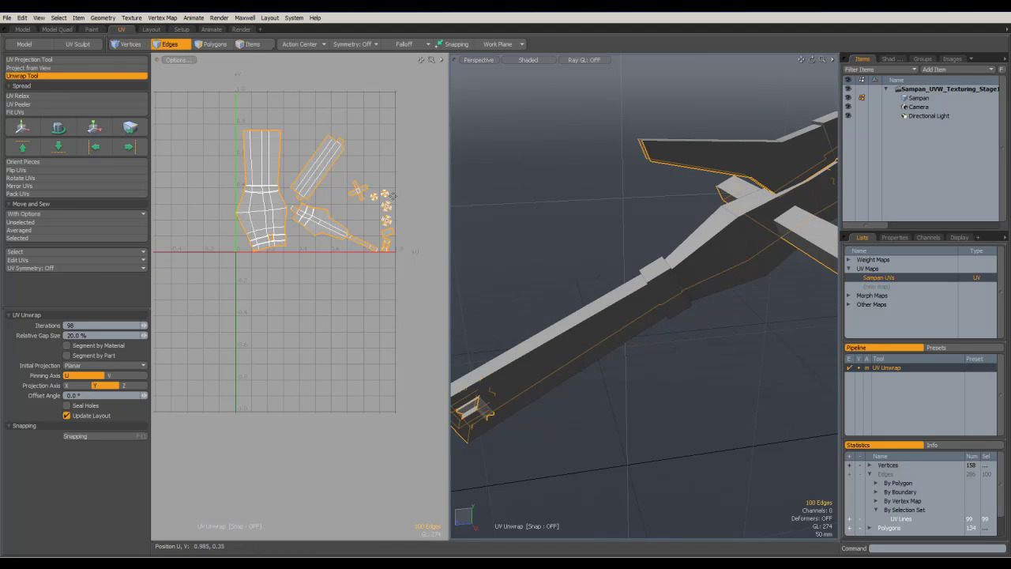
key(space)
click(379, 172)
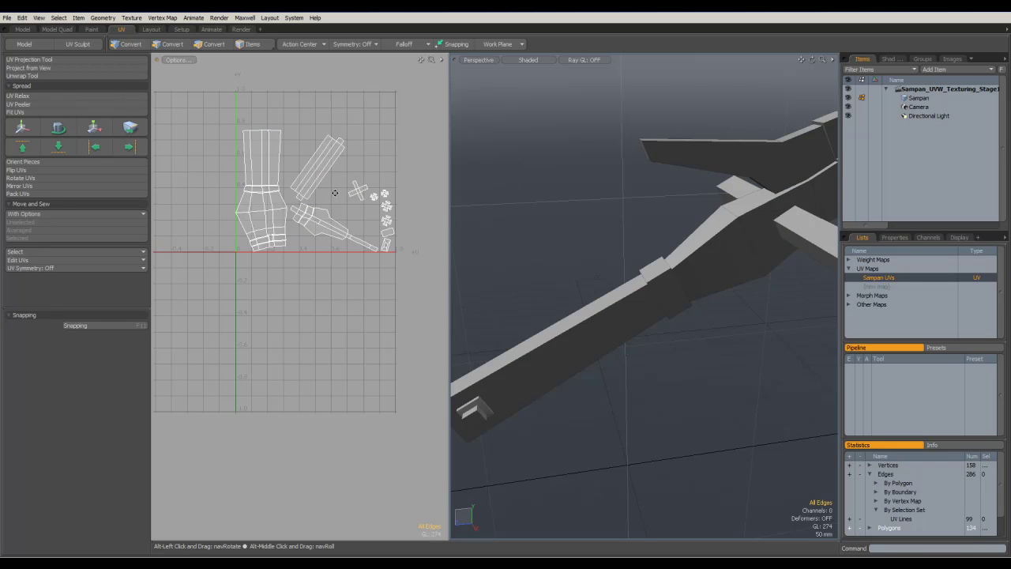
Examine the large beam, arm and crossbar islands for remaining overlaps
alt+shift+drag(335, 194, 360, 196)
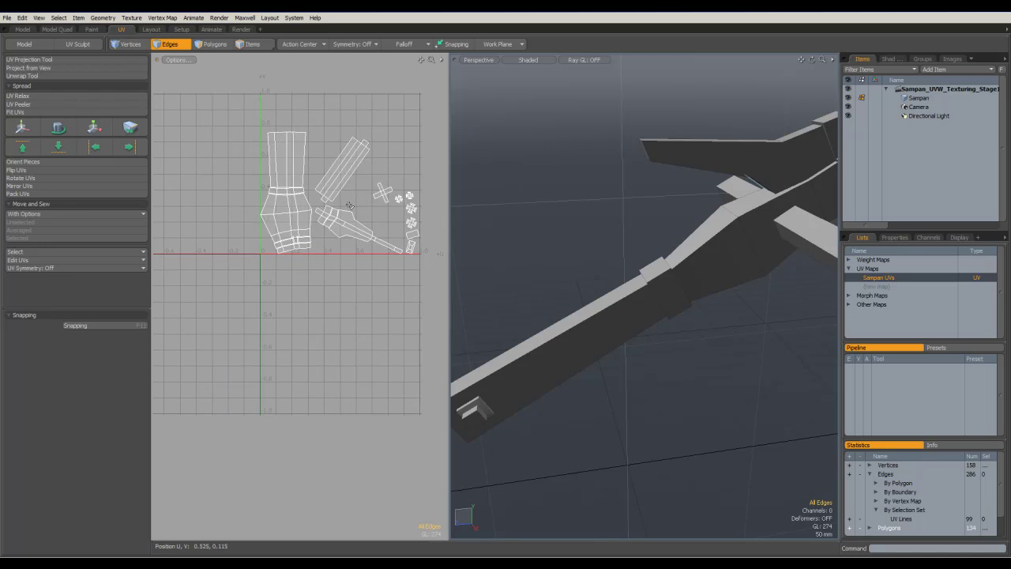
scroll(349, 191, up, 5)
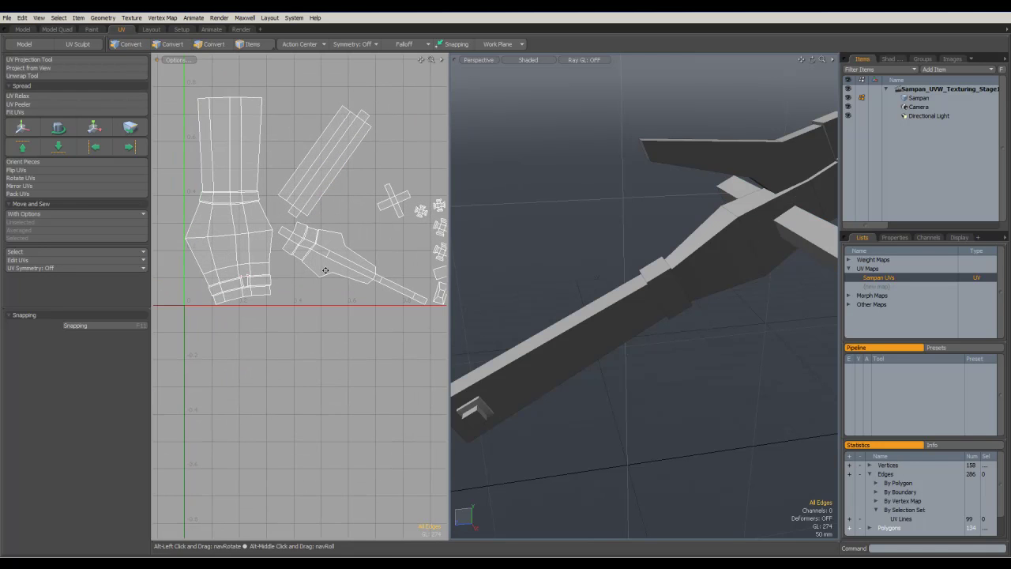
ctrl+alt+drag(212, 234, 280, 281)
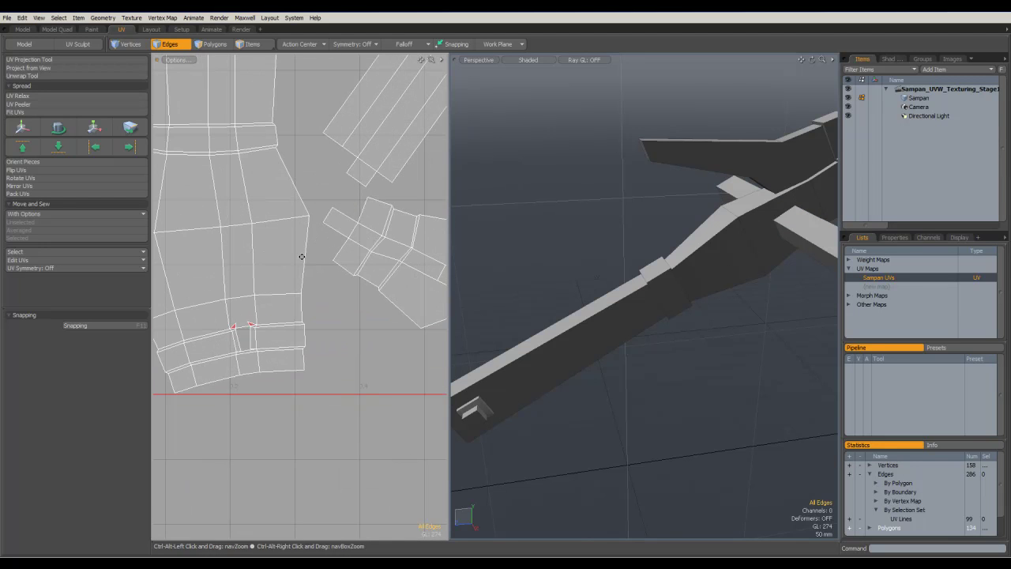
scroll(331, 237, down, 5)
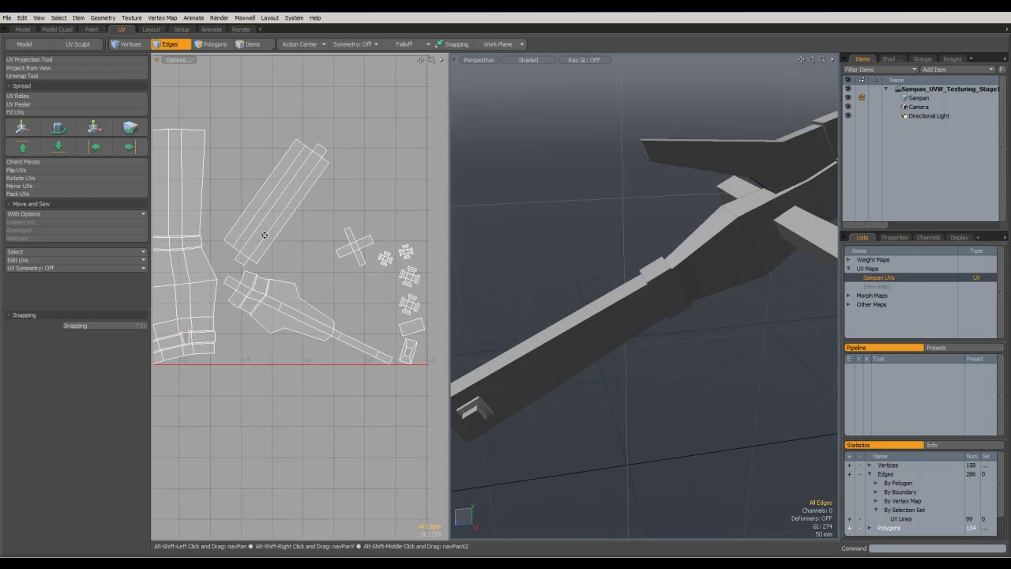
Identify the faces around the two flagged overlaps near the large beam island's lower end by selecting polygons in both views
scroll(397, 307, up, 5)
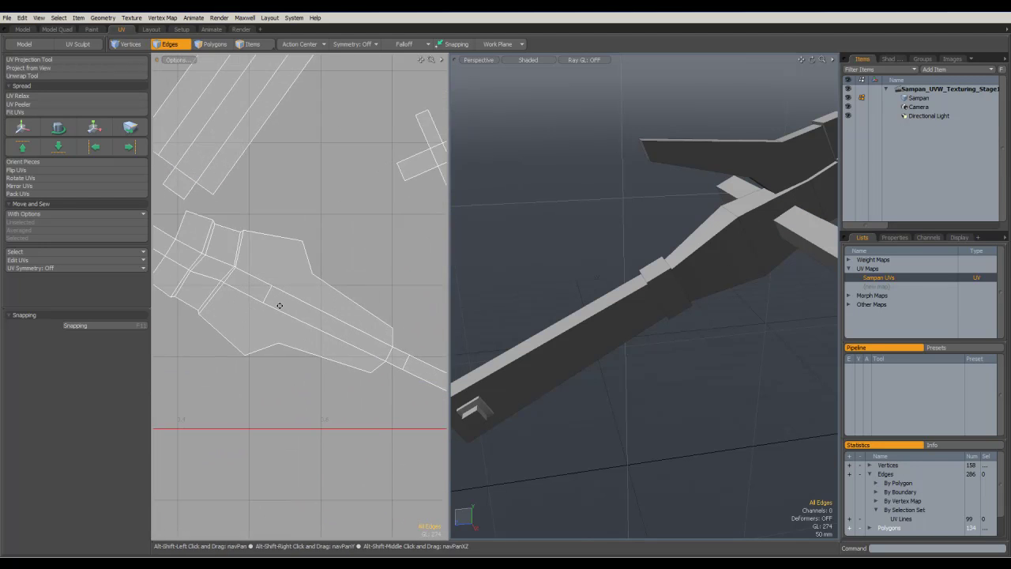
click(214, 44)
key(Escape)
click(267, 238)
alt+drag(532, 255, 667, 237)
scroll(643, 254, up, 8)
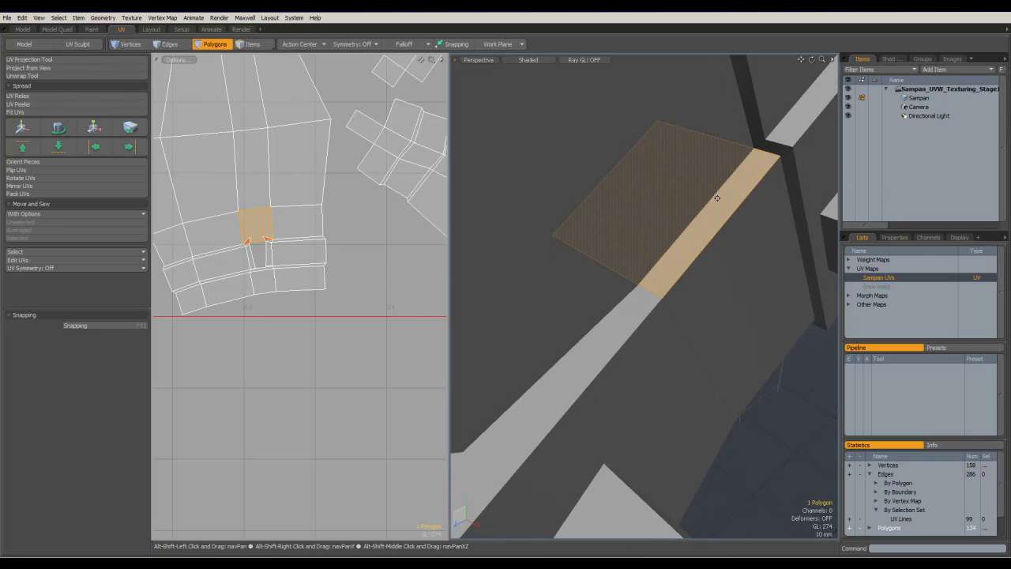
click(773, 148)
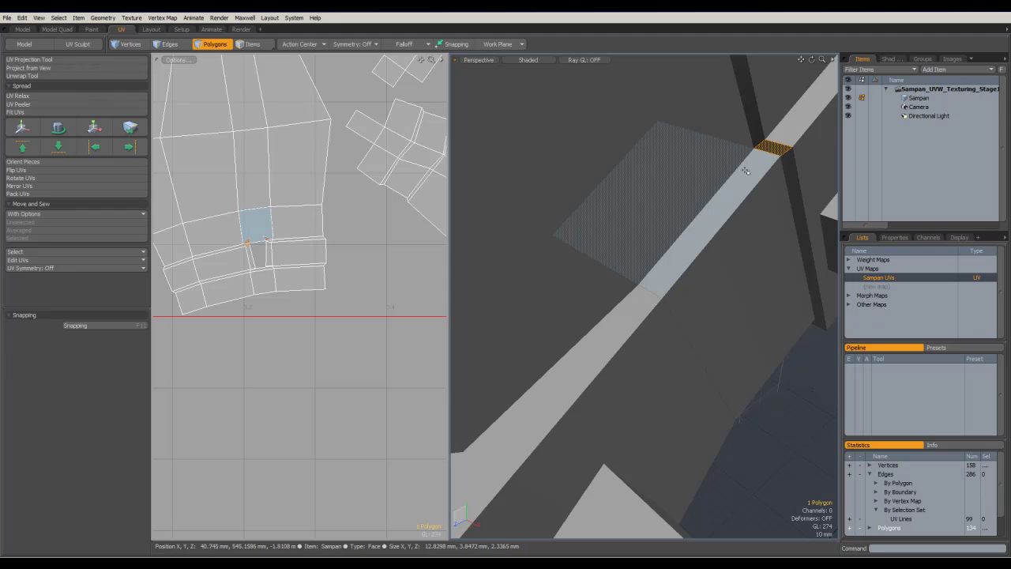
click(746, 172)
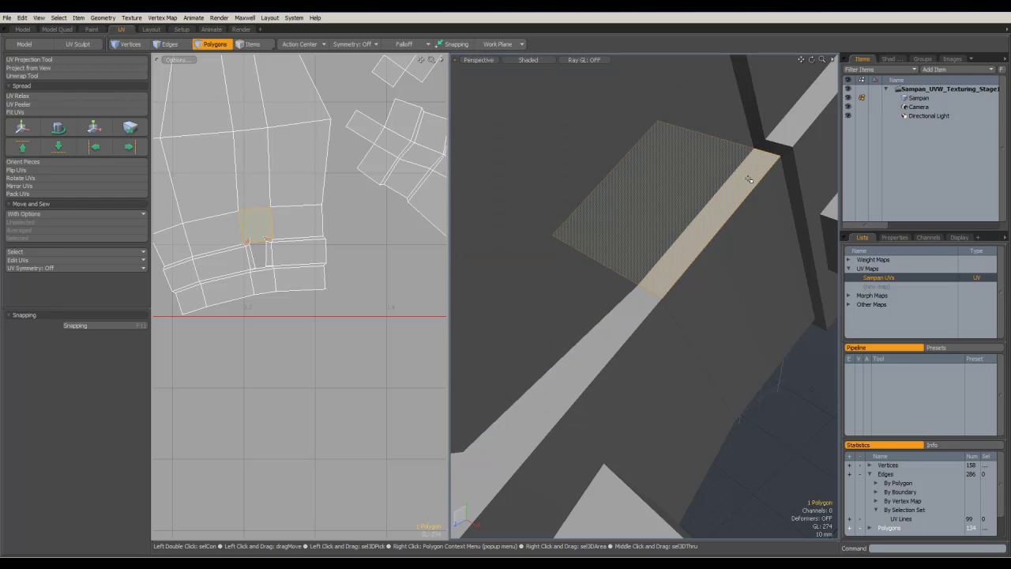
click(776, 148)
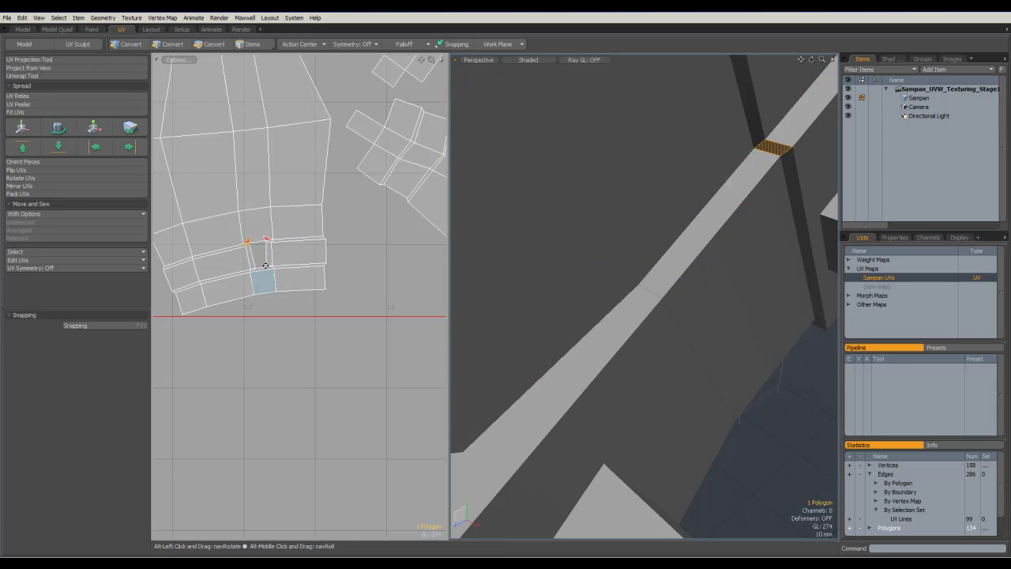
scroll(266, 263, up, 8)
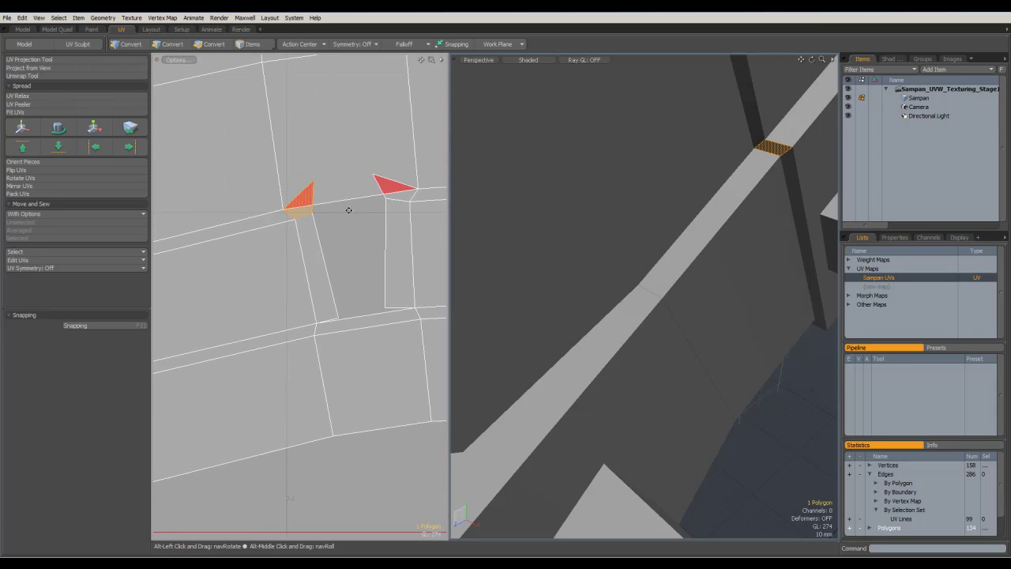
Lower the inner corner vertex pair slightly, and move the two spike vertices by 0.0007 U and -0.0078 V to flatten the flagged triangles
click(126, 43)
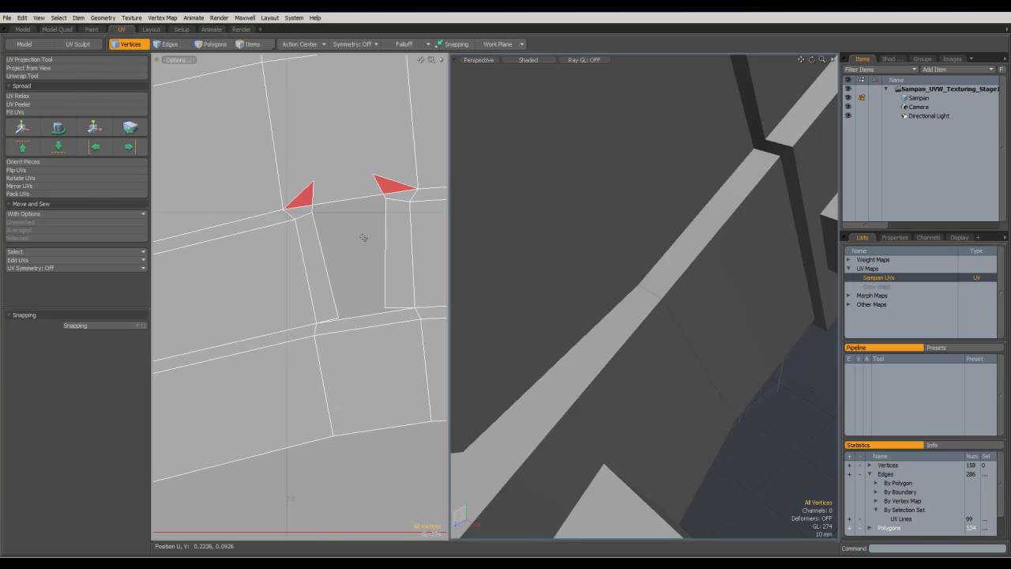
click(312, 212)
key(w)
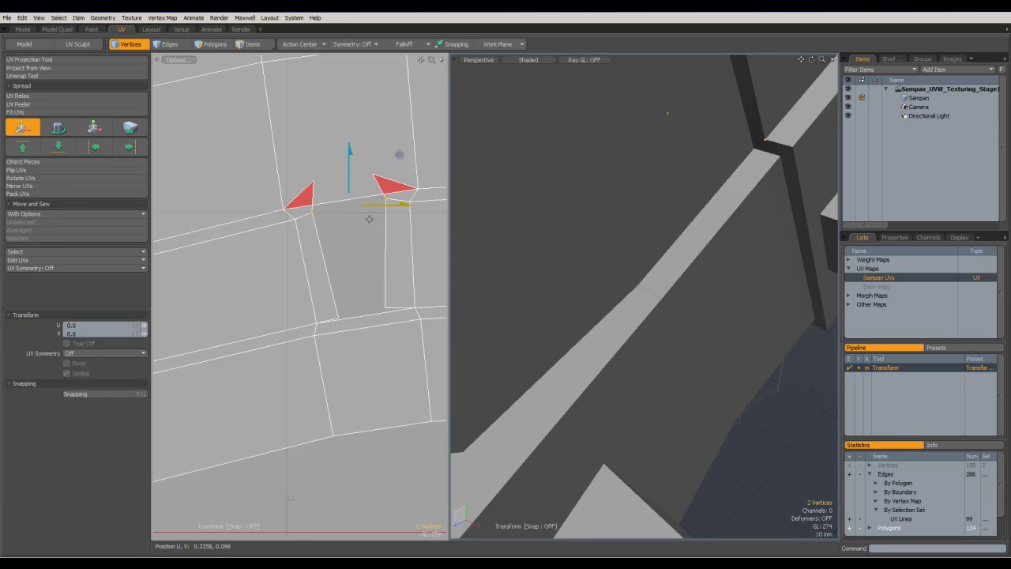
drag(396, 161, 401, 159)
key(space)
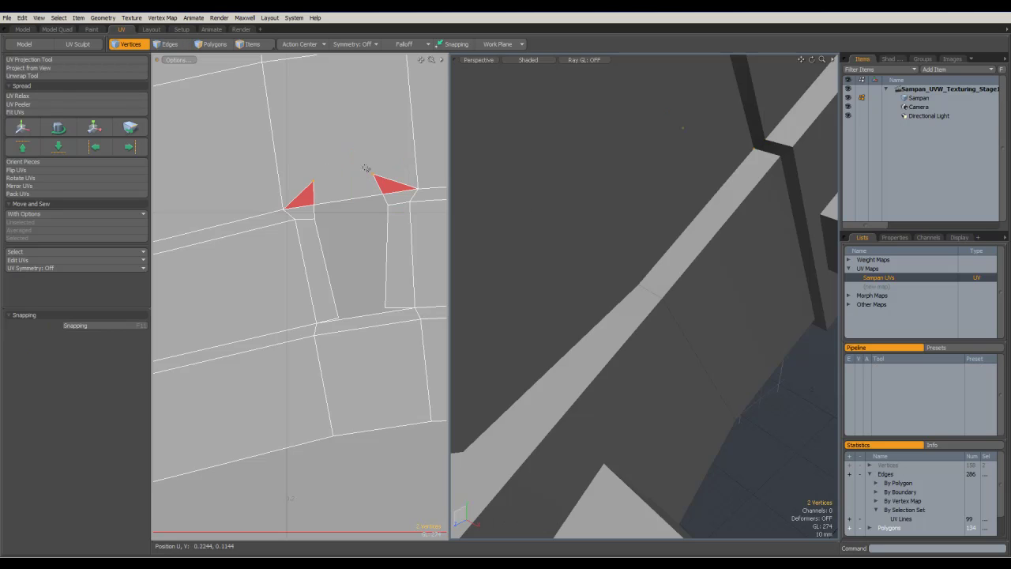
key(w)
drag(391, 126, 396, 151)
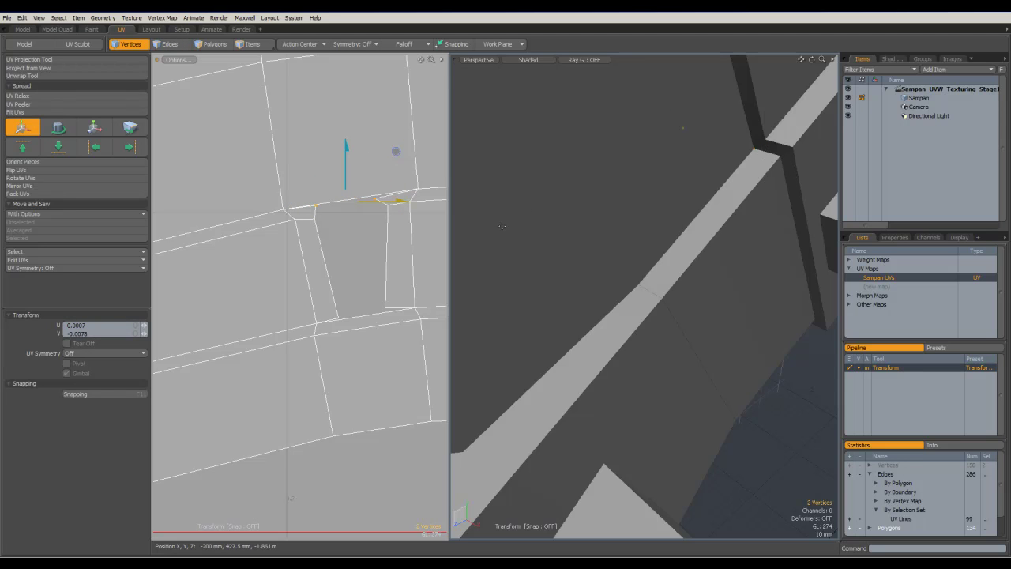
key(space)
Reshape the notch's right strip by moving its inner vertex down and left and its upper vertex 0.0039 in U
click(389, 205)
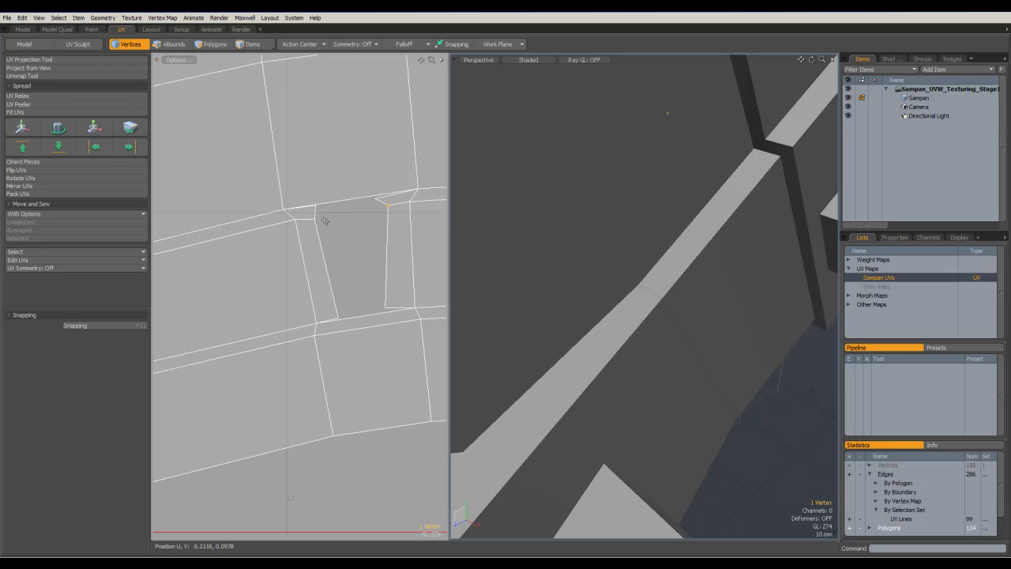
key(w)
drag(441, 161, 432, 161)
key(space)
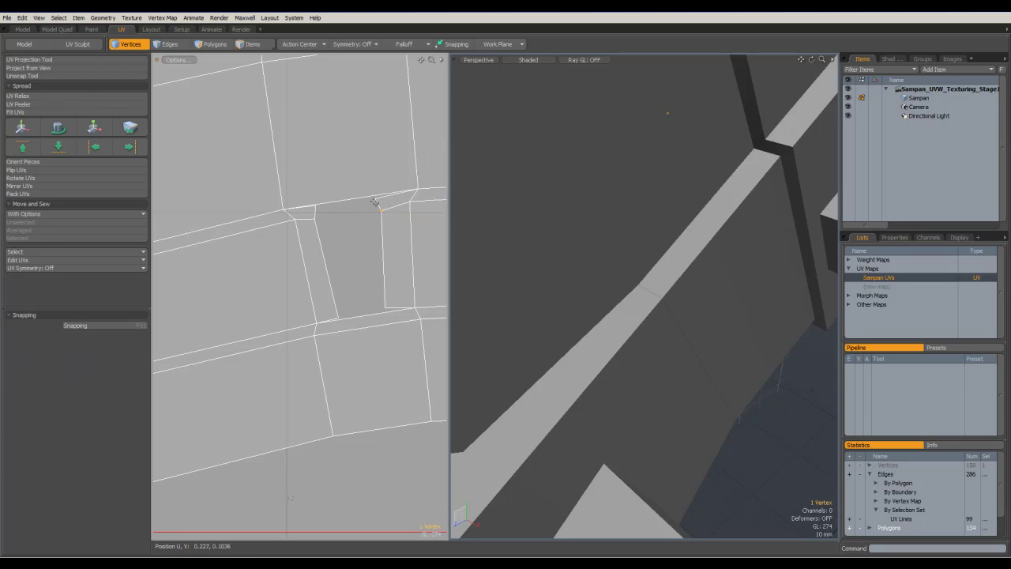
key(w)
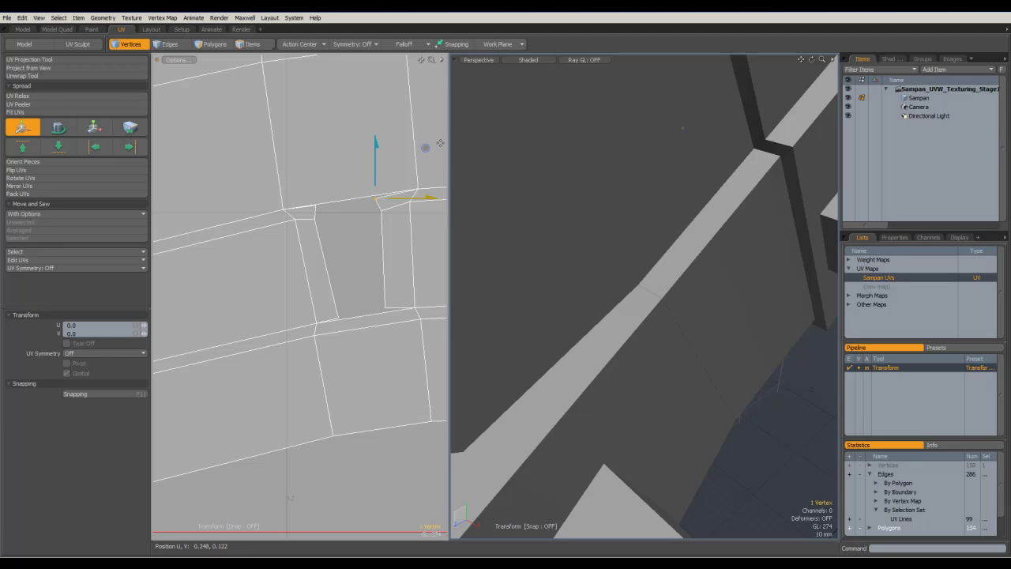
drag(424, 147, 438, 147)
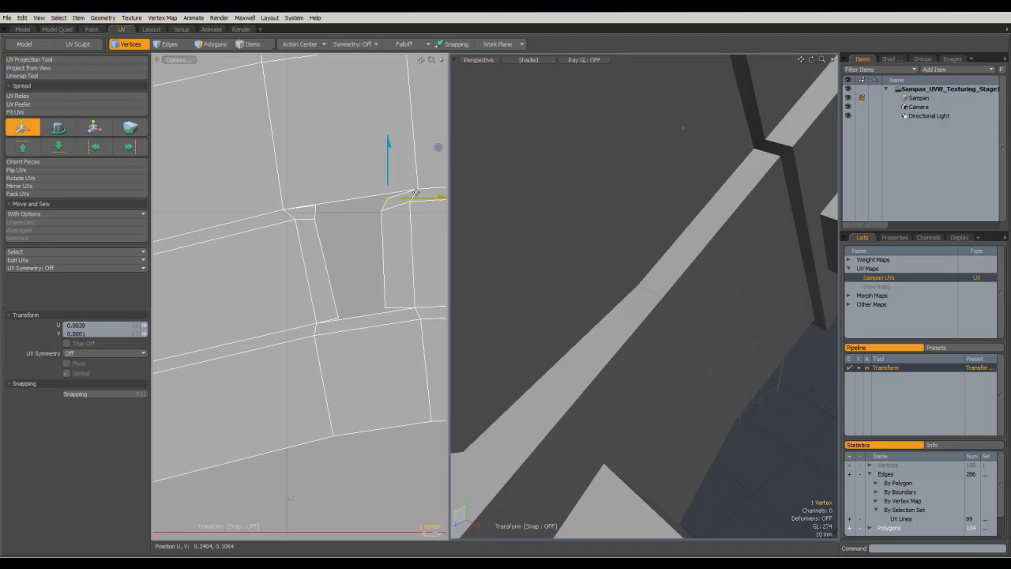
key(space)
Move the upper vertex of the notch's left strip by -0.0023 U and -0.0007 V, and clear the vertex selection
click(337, 231)
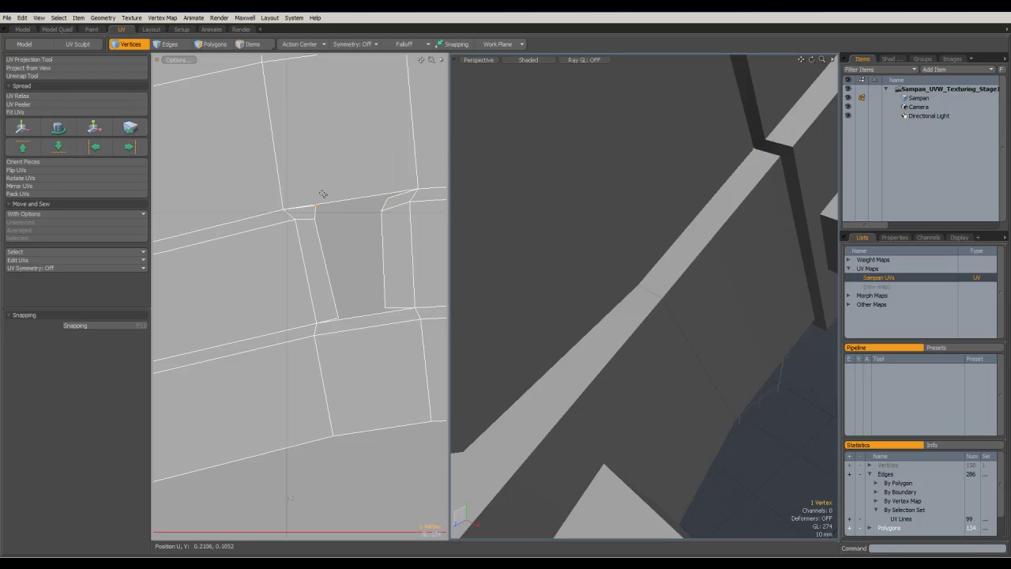
click(316, 207)
key(w)
drag(365, 155, 359, 157)
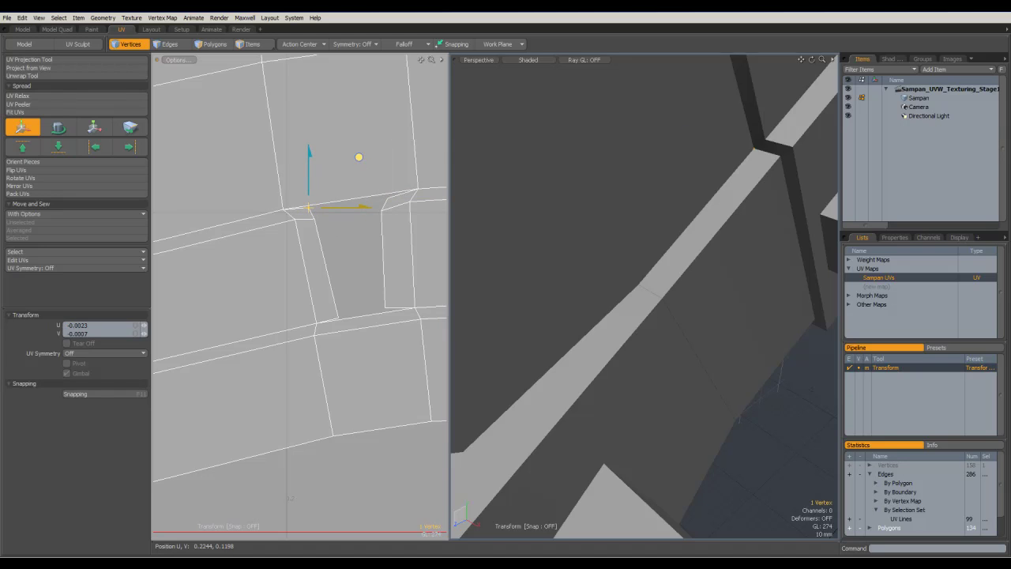
key(space)
click(381, 239)
Examine the corrected beam island, the overall UV layout and the bow assembly from several angles
scroll(381, 242, down, 6)
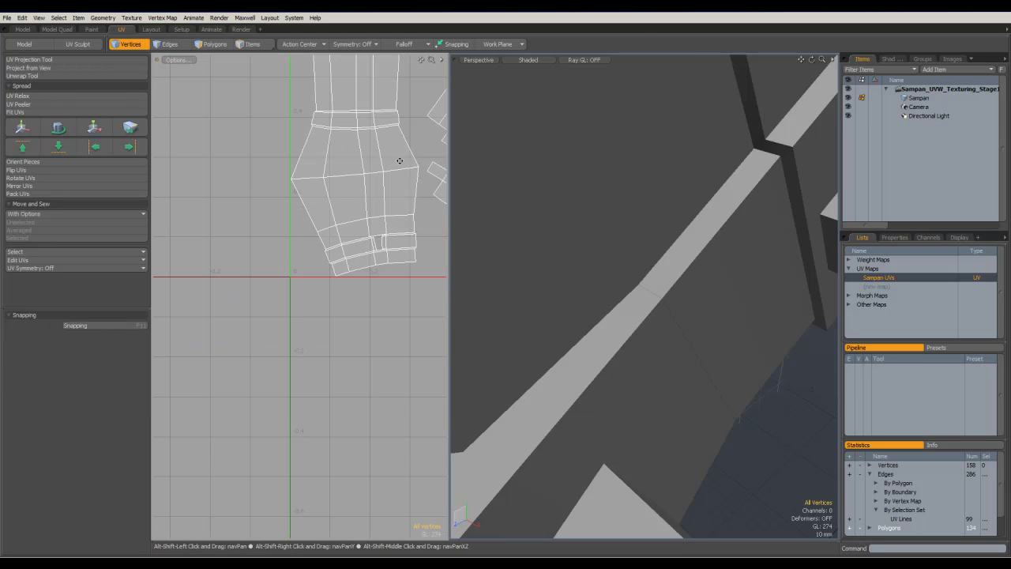
alt+shift+drag(399, 158, 341, 271)
ctrl+alt+drag(340, 271, 276, 267)
mouse_move(373, 284)
alt+shift+mouse_down()
mouse_move(332, 255)
mouse_move(435, 280)
alt+shift+mouse_up()
alt+shift+drag(336, 202, 387, 285)
mouse_move(303, 193)
alt+shift+mouse_down()
mouse_move(359, 281)
mouse_move(379, 278)
mouse_move(327, 280)
alt+shift+mouse_up()
alt+shift+drag(372, 305, 373, 219)
key(1)
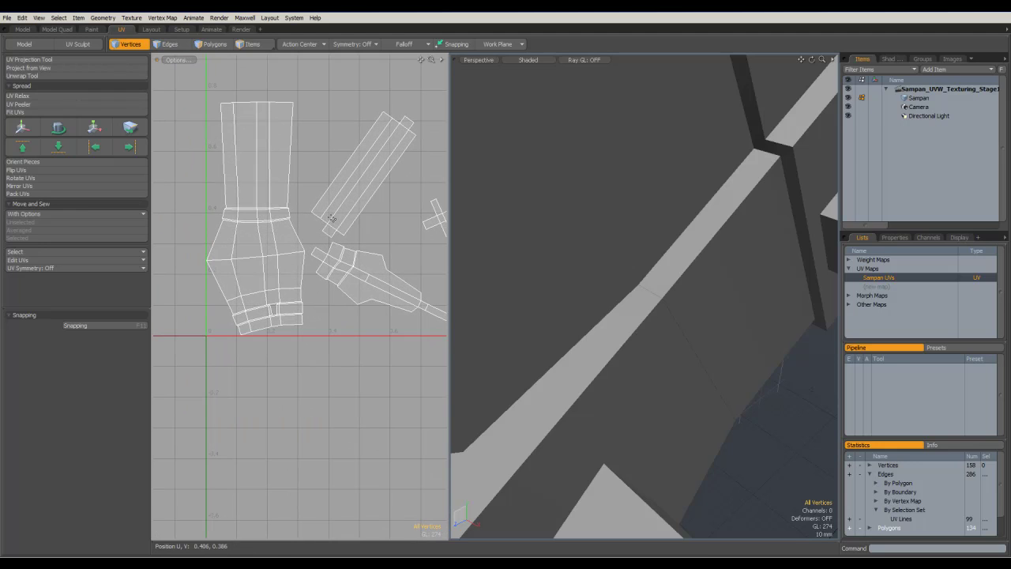
ctrl+alt+drag(671, 198, 659, 188)
alt+drag(634, 288, 658, 181)
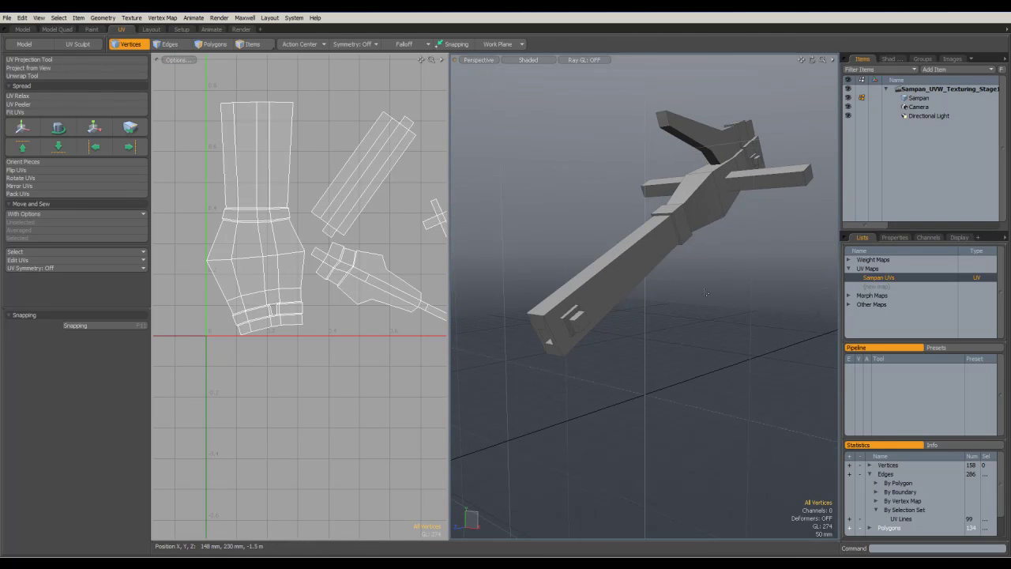
alt+drag(625, 247, 696, 270)
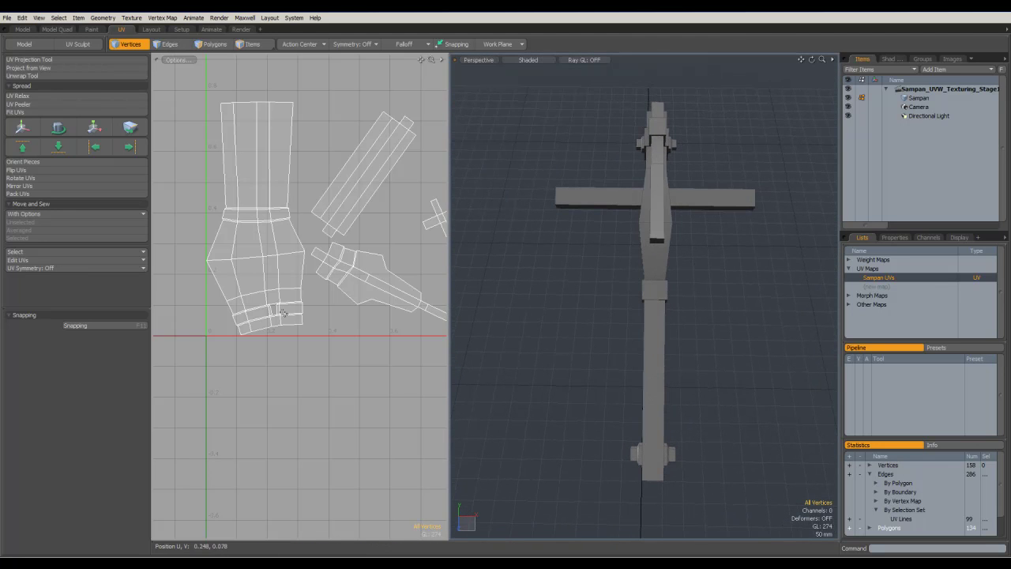
alt+drag(634, 395, 623, 168)
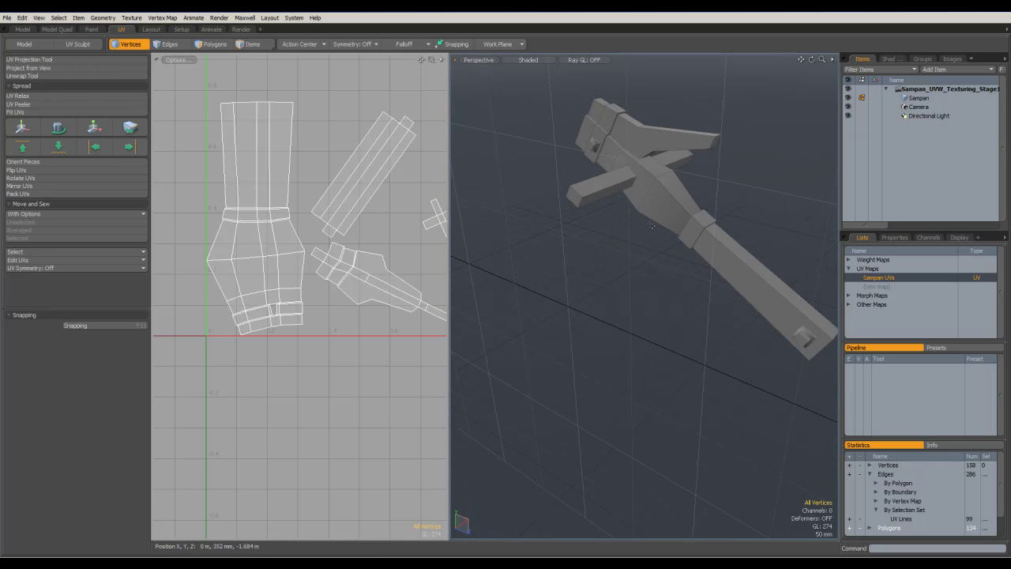
alt+drag(725, 285, 605, 253)
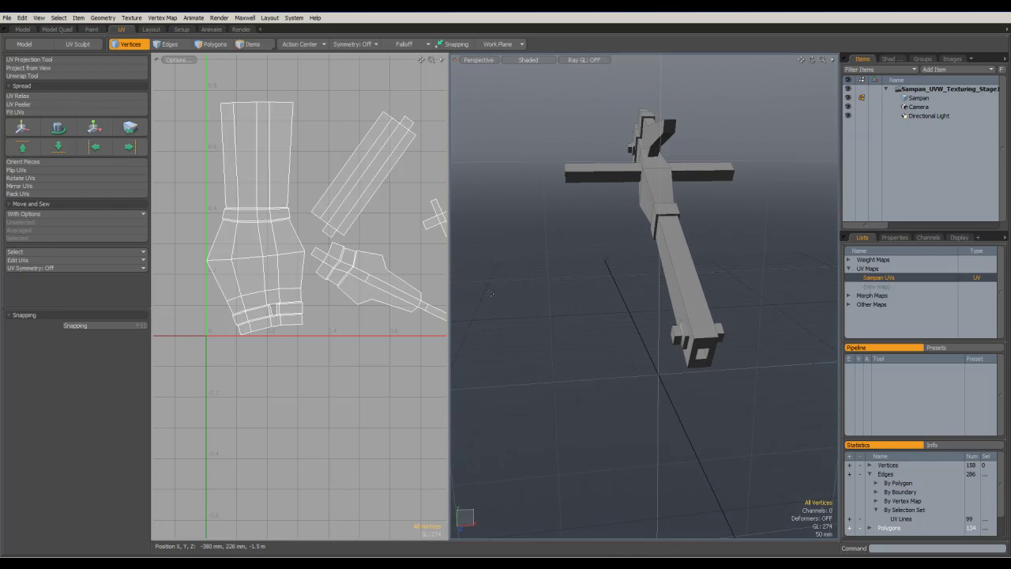
alt+drag(673, 261, 583, 227)
alt+drag(398, 221, 336, 257)
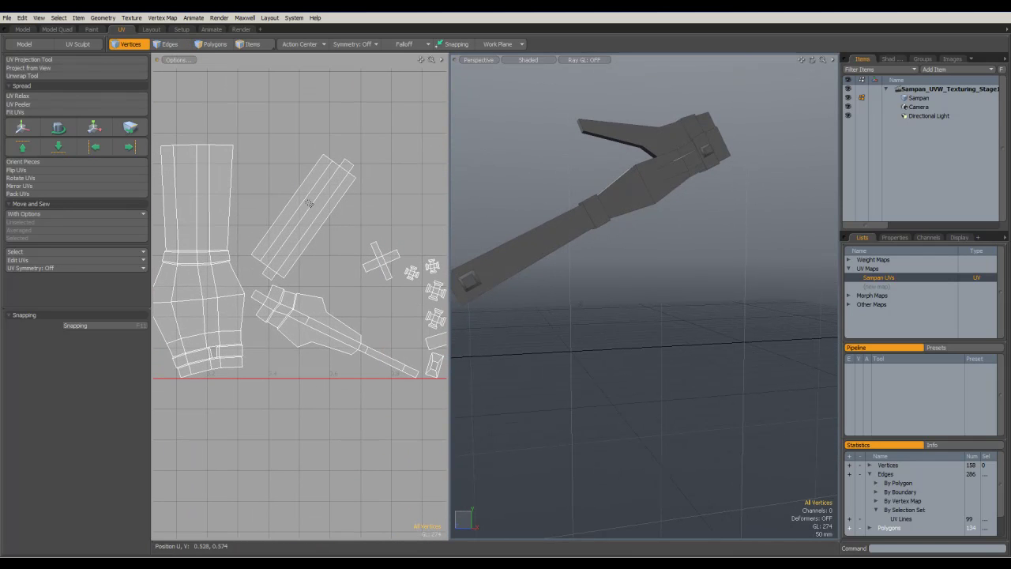
Orient the crossbar's UV island upright with Direction set to Auto, move it above the unit UV square and deselect it
click(210, 45)
double_click(267, 251)
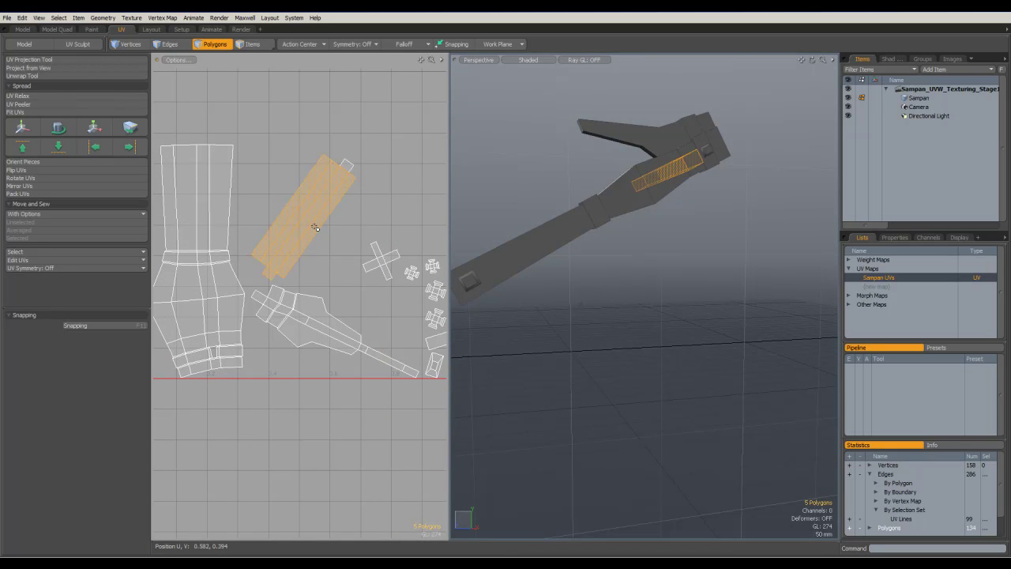
scroll(358, 173, down, 5)
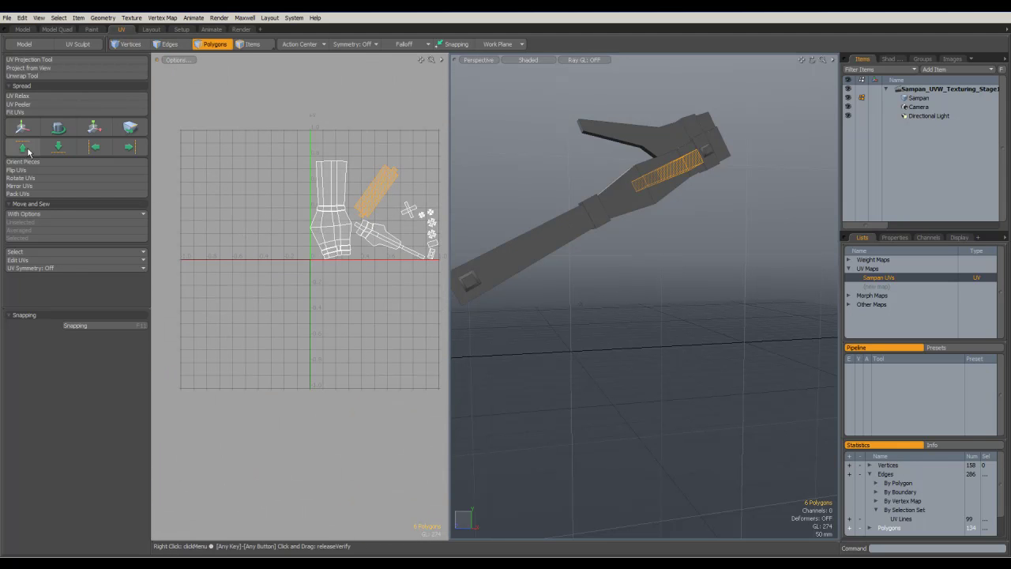
click(76, 162)
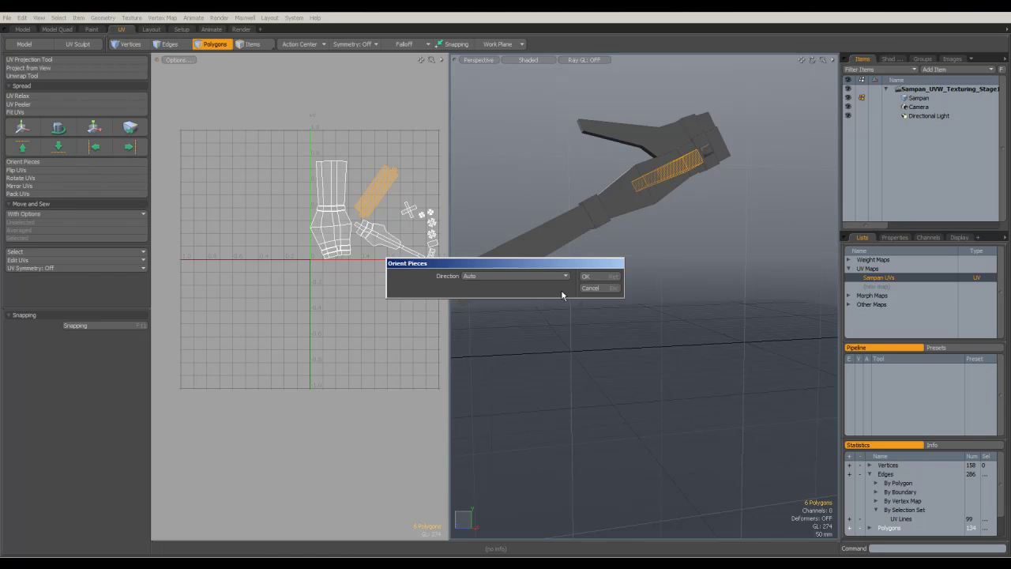
click(590, 277)
key(w)
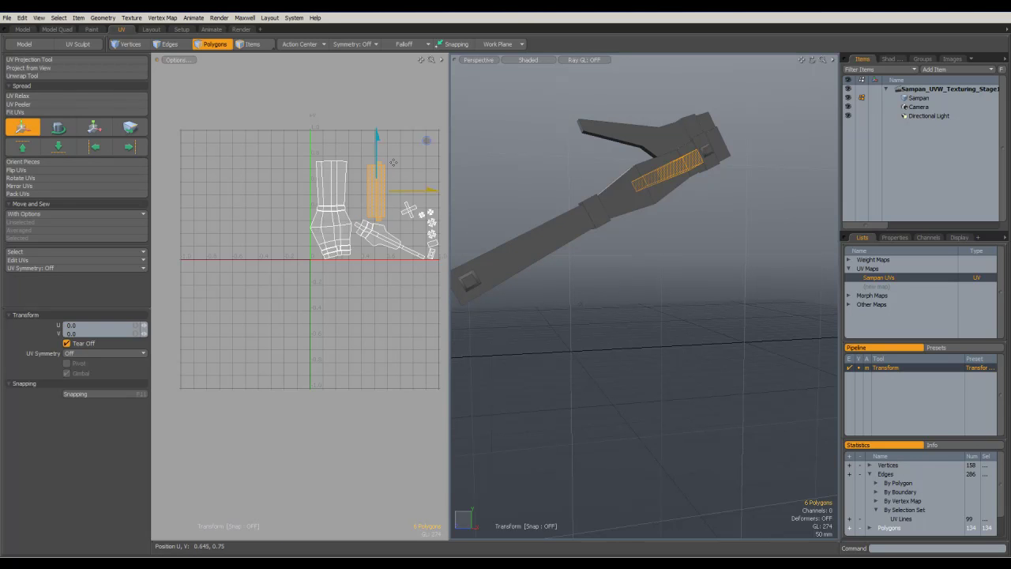
drag(432, 145, 345, 45)
key(space)
click(377, 158)
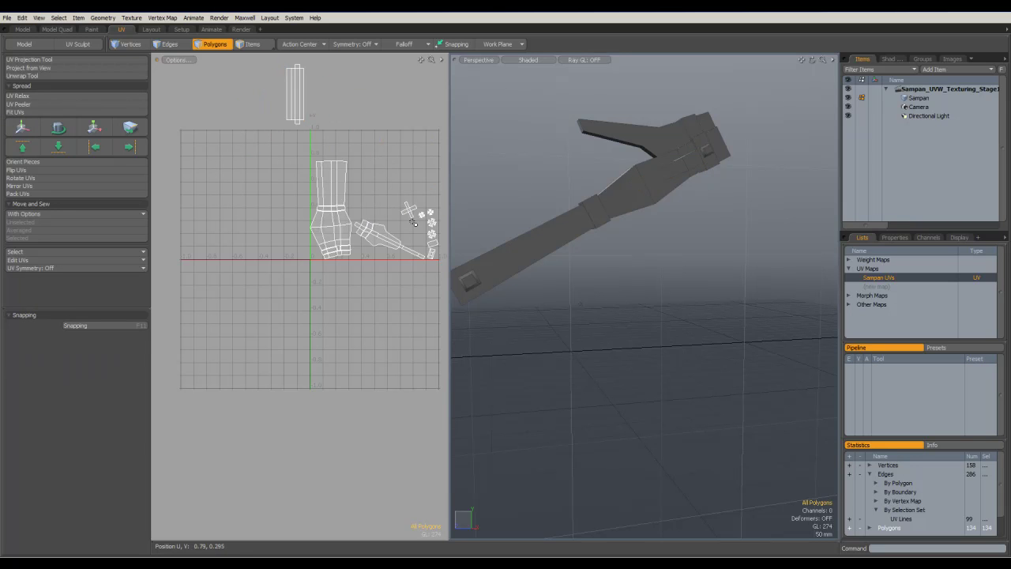
Orient the beam-end recess and end-cap islands together with Direction set to Auto, and move them beside the crossbar island
click(409, 211)
alt+drag(511, 295, 599, 269)
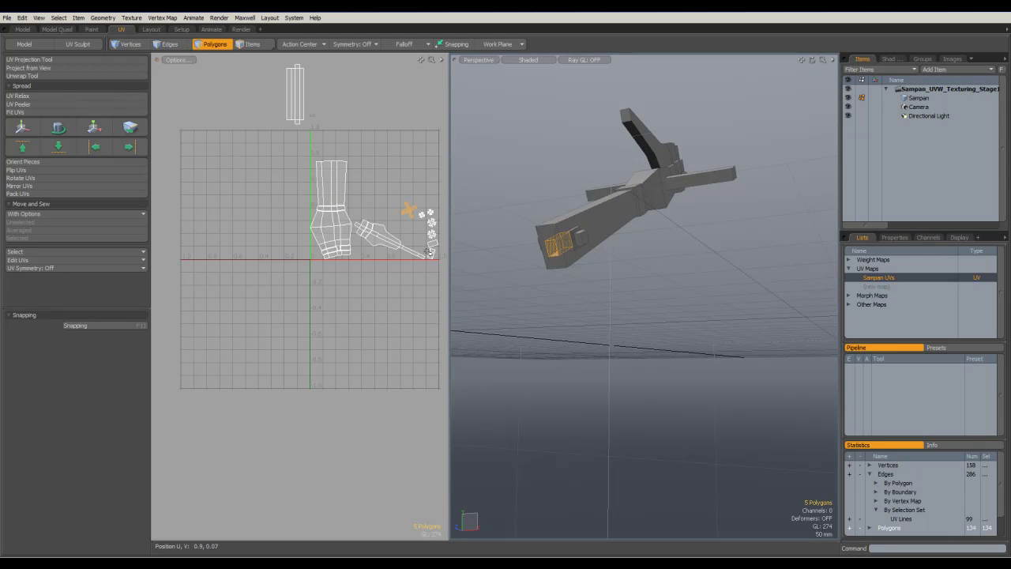
shift+click(432, 254)
click(86, 162)
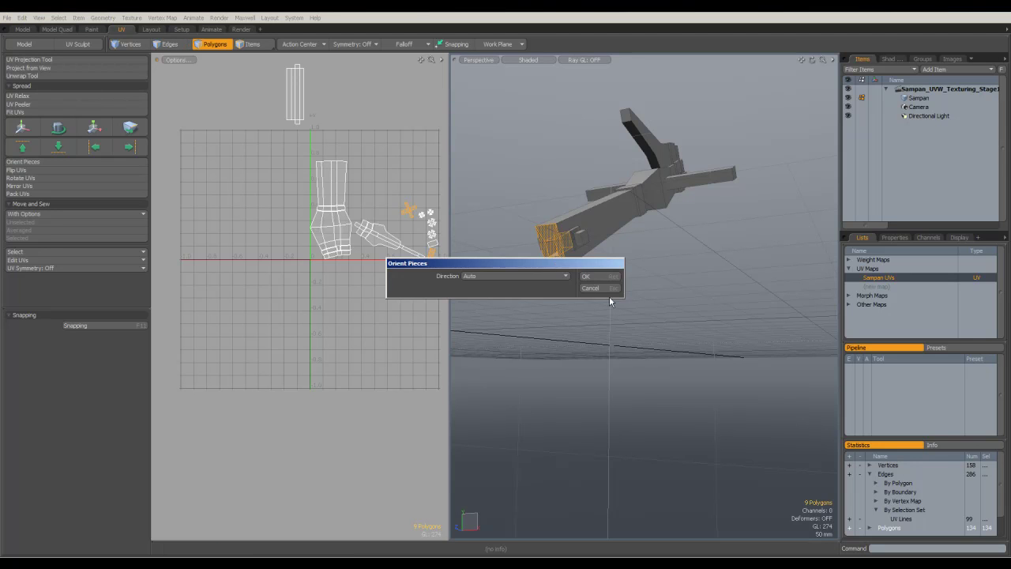
click(601, 277)
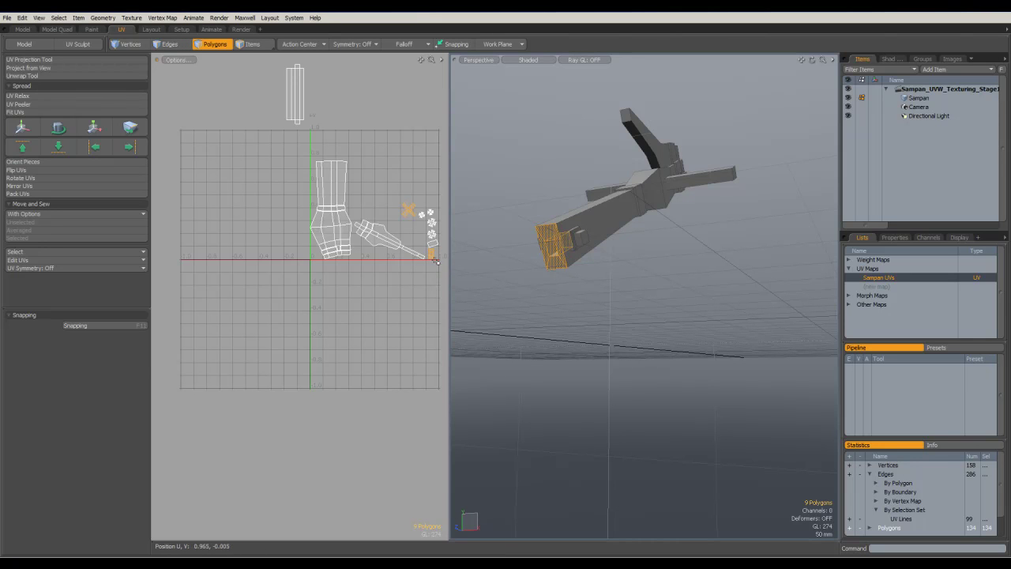
key(y)
drag(437, 188, 346, 52)
key(space)
click(358, 99)
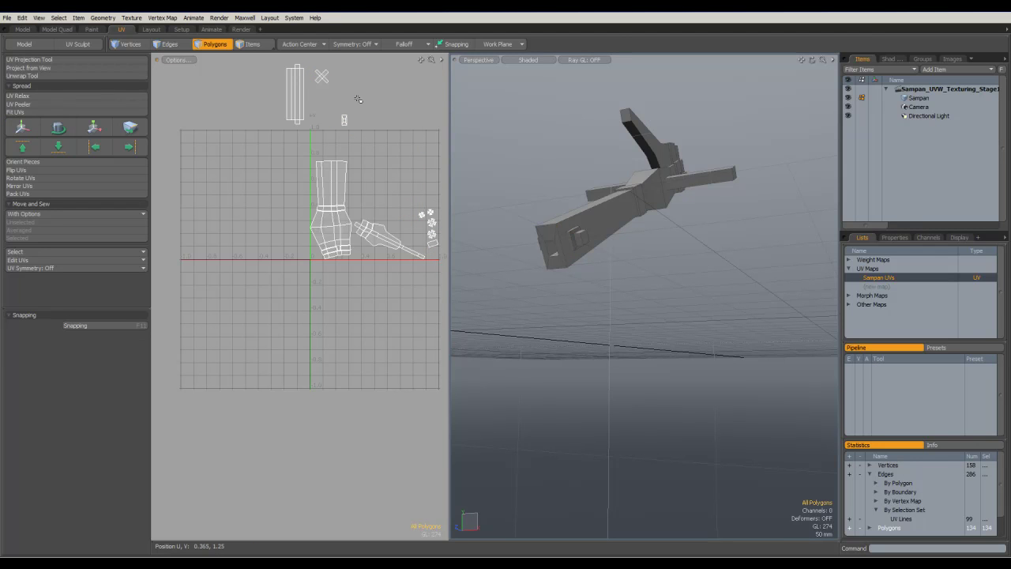
Try to straighten the cross-shaped recess island on its own using Orient Pieces with Direction set to Auto
click(320, 77)
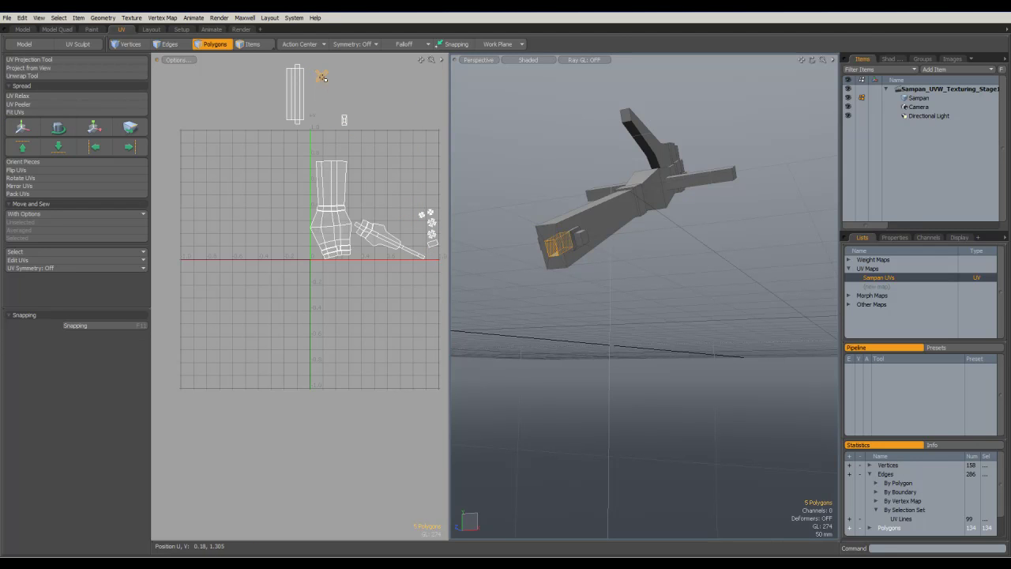
click(51, 161)
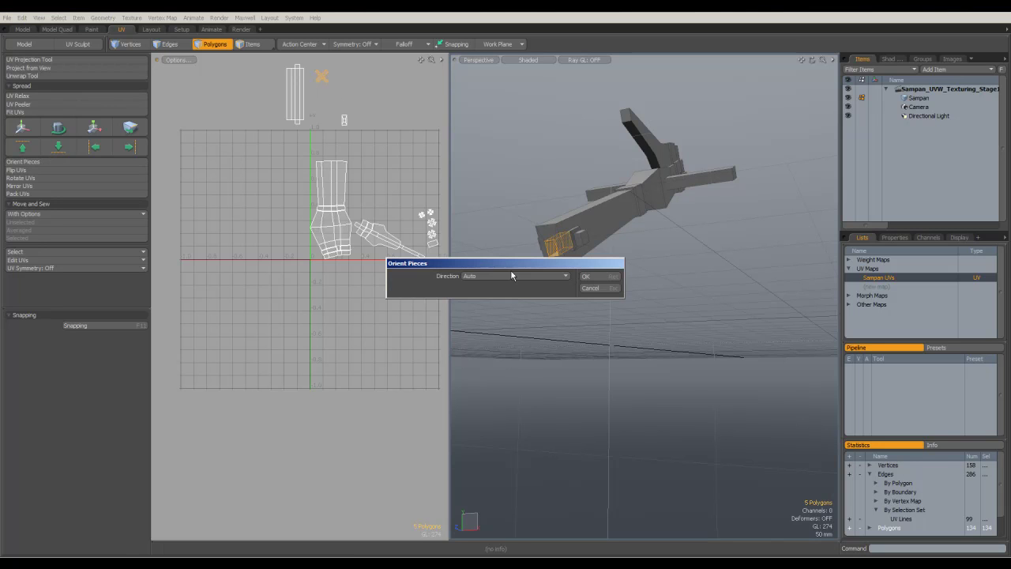
click(592, 276)
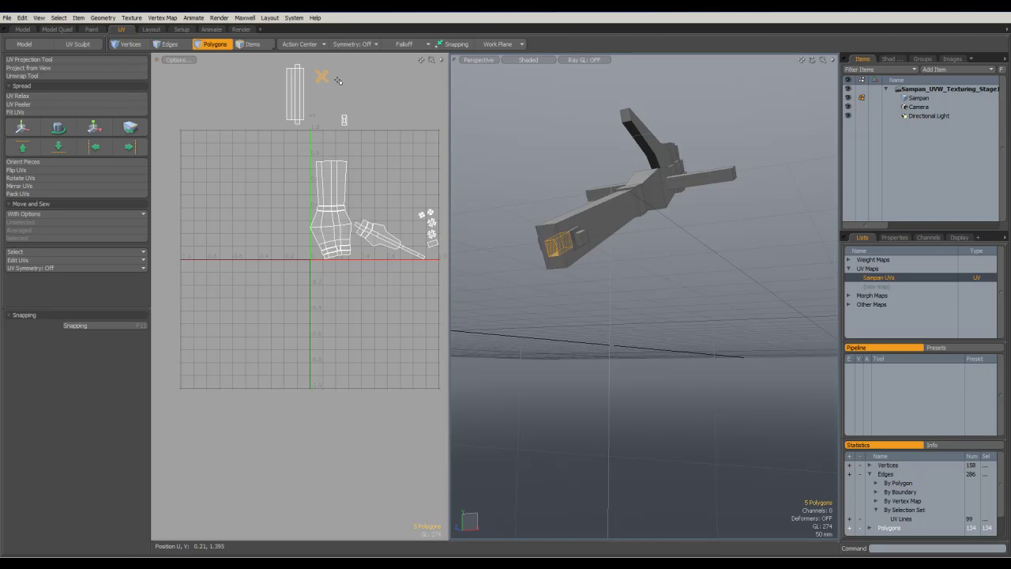
Rotate the cross-shaped recess island by -45° so its arms stand straight, and deselect it
key(y)
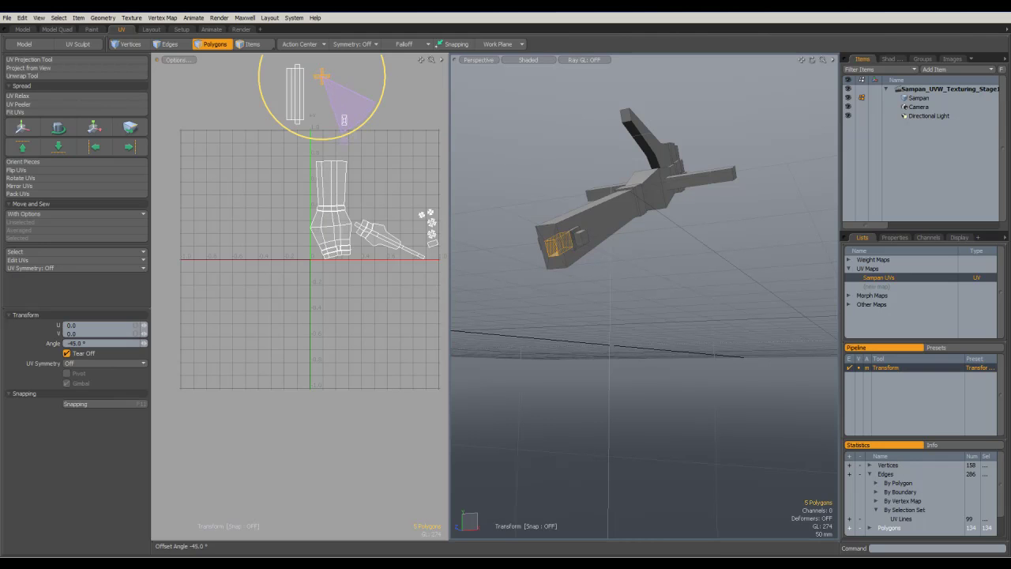
drag(357, 135, 361, 135)
key(space)
click(407, 137)
Move the small end-cap island closer to the crossbar island, directly below the cross-shaped recess island, and deselect it
alt+drag(346, 99, 419, 142)
click(387, 183)
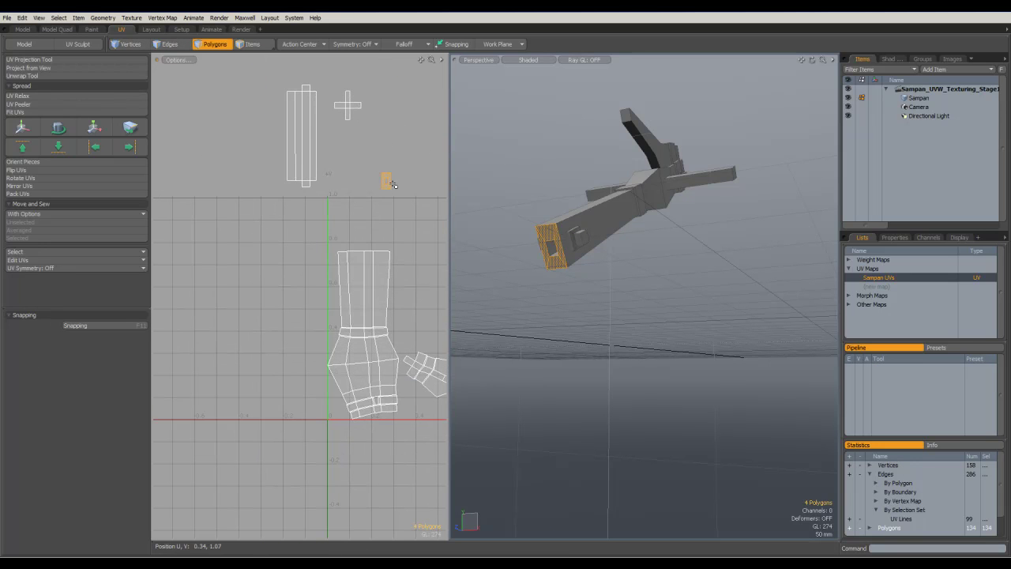
key(y)
drag(435, 132, 392, 96)
key(space)
click(412, 188)
Orient the single-polygon rectangular island with Direction set to Auto, move it above the unit square beside the end-cap island, and deselect it
alt+drag(412, 226, 297, 119)
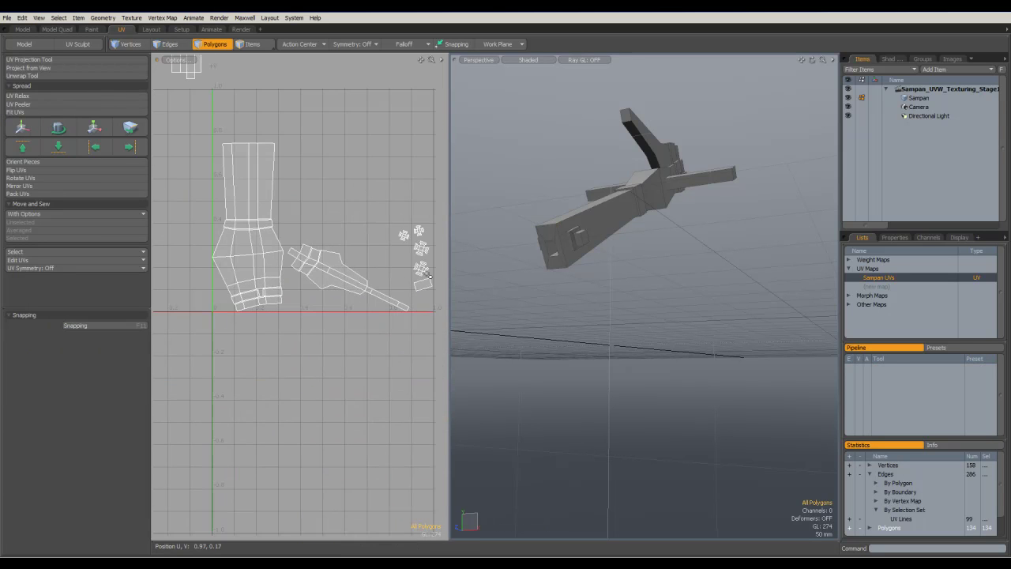
scroll(426, 272, up, 2)
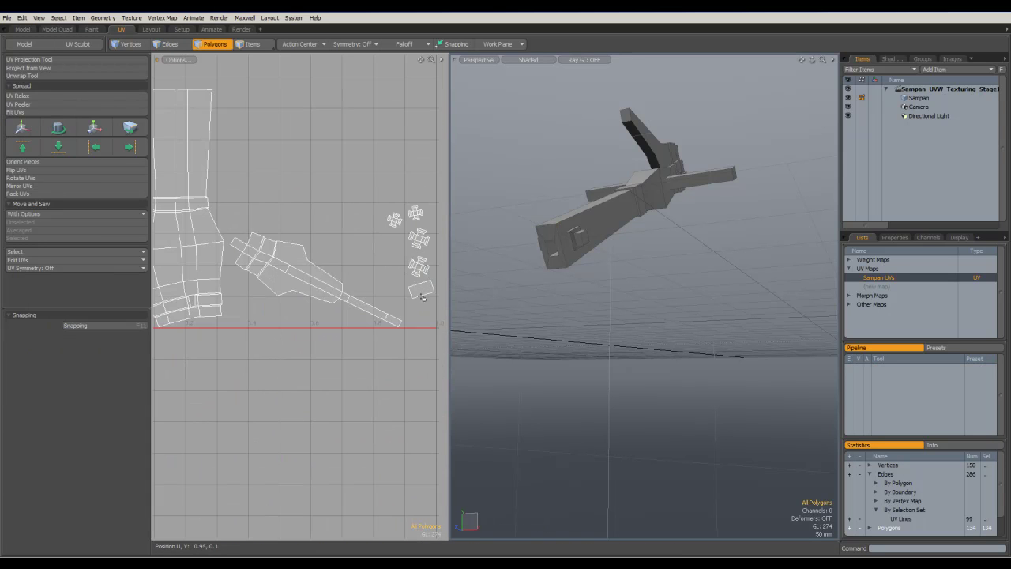
click(421, 289)
click(97, 161)
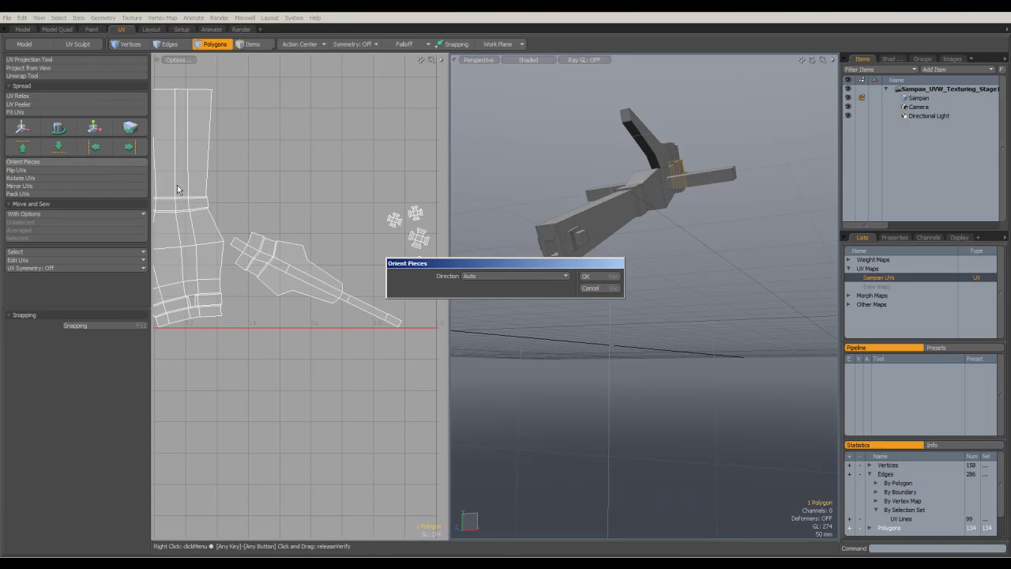
click(586, 275)
key(y)
key(a)
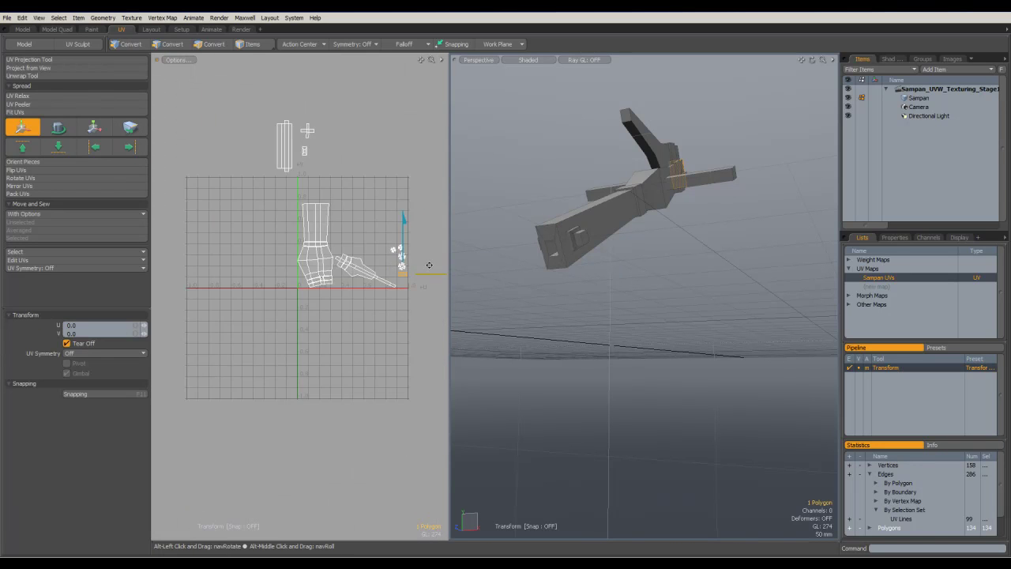
alt+drag(424, 260, 345, 290)
drag(374, 252, 290, 124)
key(q)
click(368, 246)
Straighten the four small cross-shaped block islands using Orient Pieces with Direction set to Auto
alt+drag(353, 307, 352, 245)
scroll(319, 236, up, 4)
double_click(373, 231)
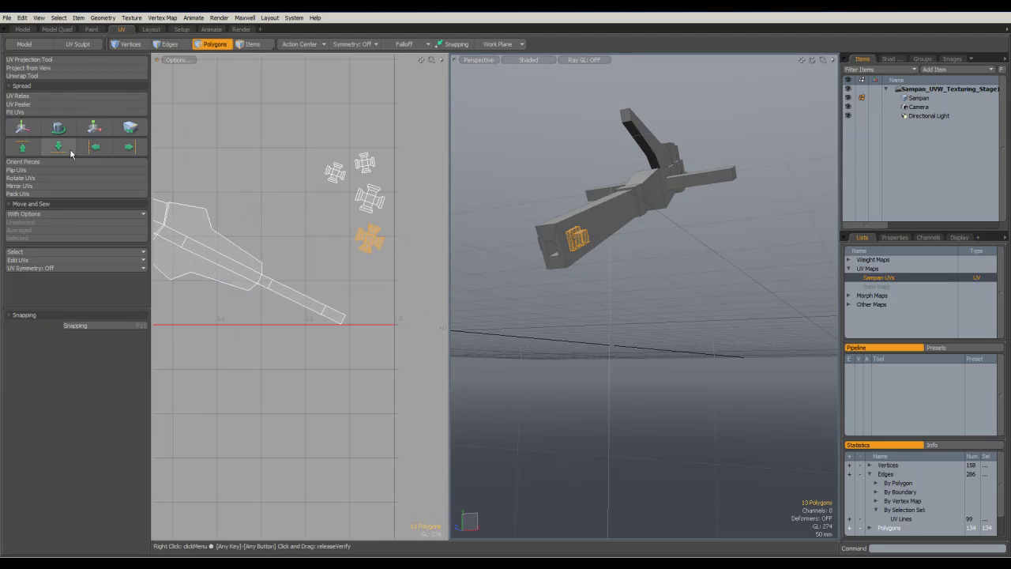
click(589, 276)
click(355, 195)
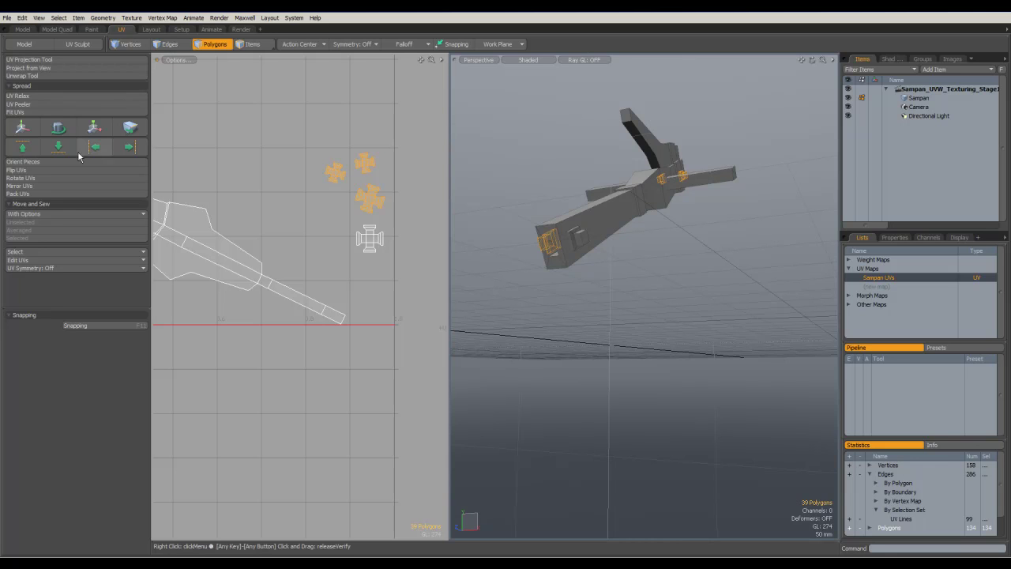
click(36, 161)
click(594, 278)
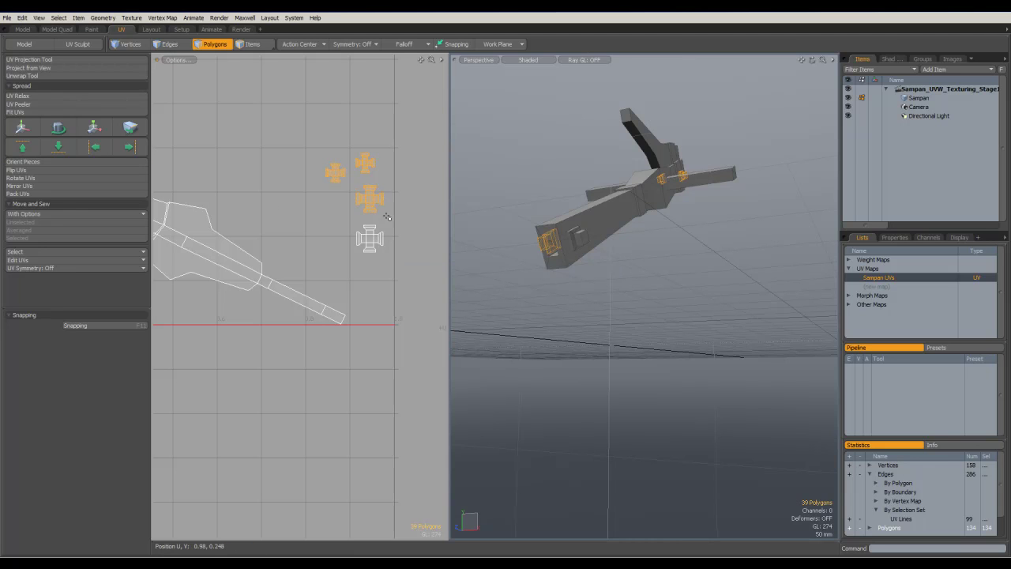
Move the four block islands together above the unit square, by about U -0.69 and V 1.16, and deselect them
drag(402, 211, 414, 262)
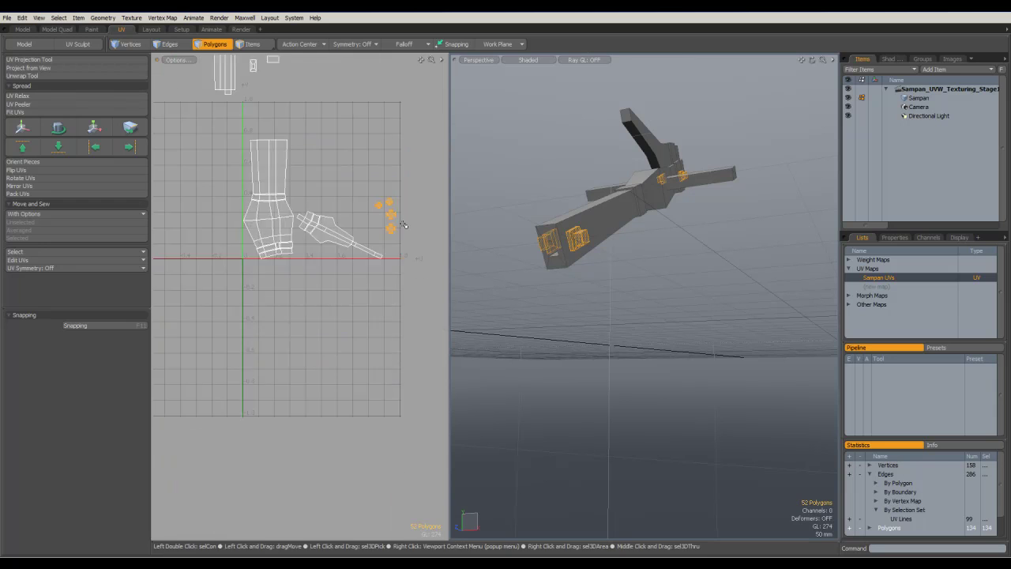
key(a)
key(w)
drag(440, 166, 371, 43)
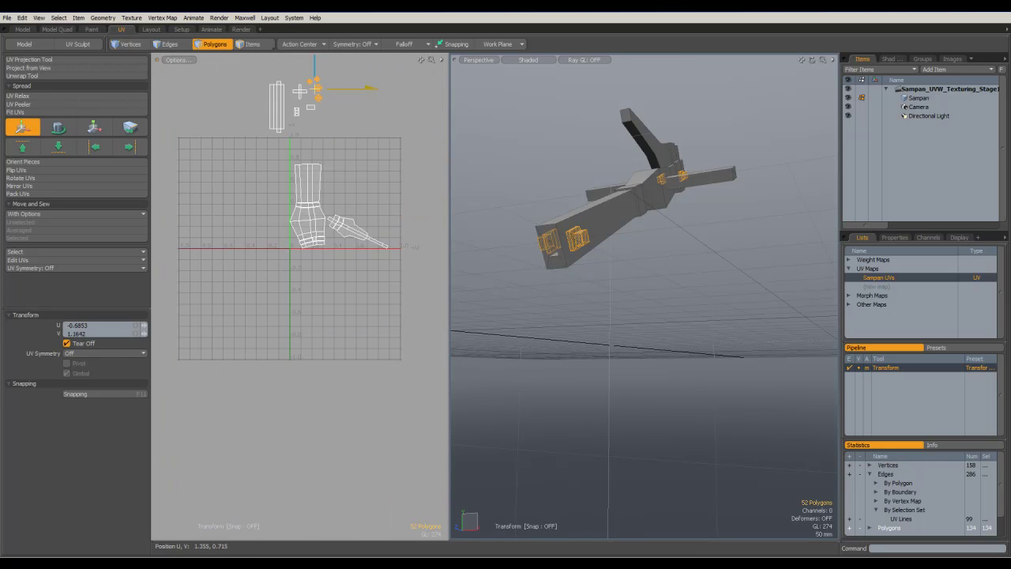
key(Escape)
key(Escape)
Select all 20 polygons of the upper beam's slanted UV island and orient it with Direction set to Auto
alt+shift+drag(395, 209, 418, 310)
middle_drag(705, 241, 631, 248)
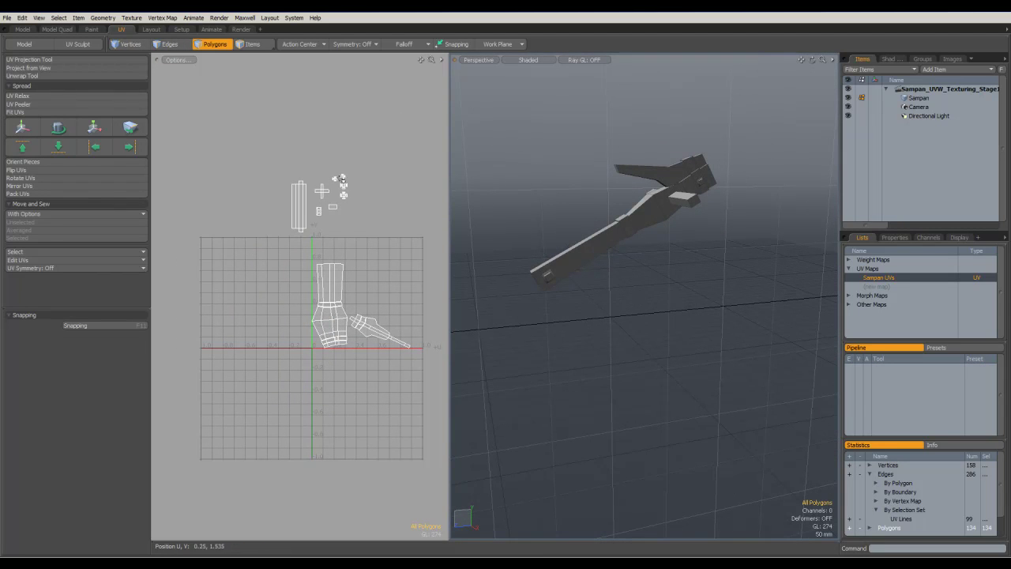
ctrl+alt+drag(366, 271, 425, 276)
alt+shift+drag(372, 318, 316, 191)
click(403, 297)
shift+click(342, 268)
drag(342, 269, 382, 275)
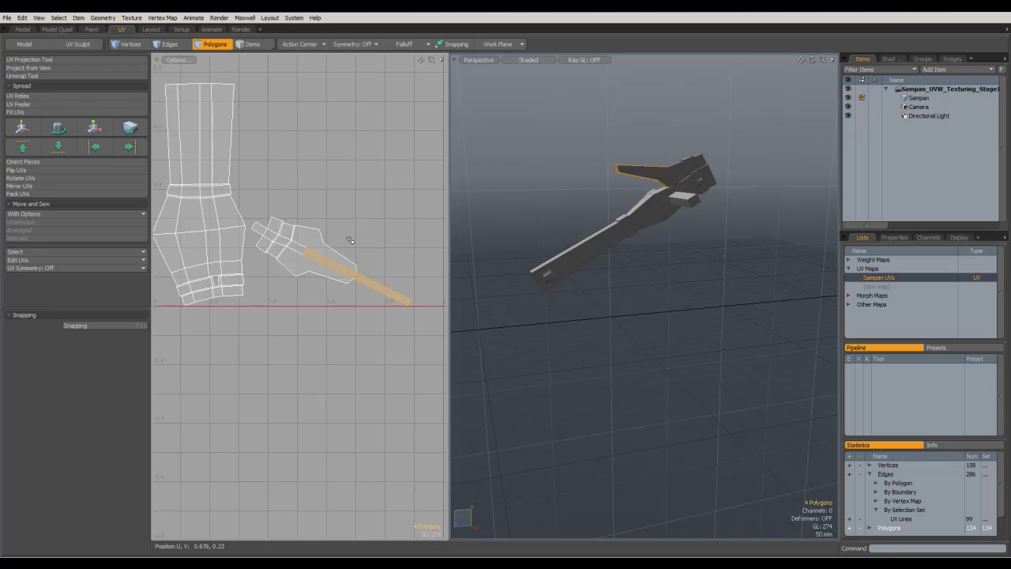
shift+click(299, 280)
mouse_move(279, 256)
mouse_down()
mouse_move(272, 239)
mouse_move(271, 250)
mouse_up()
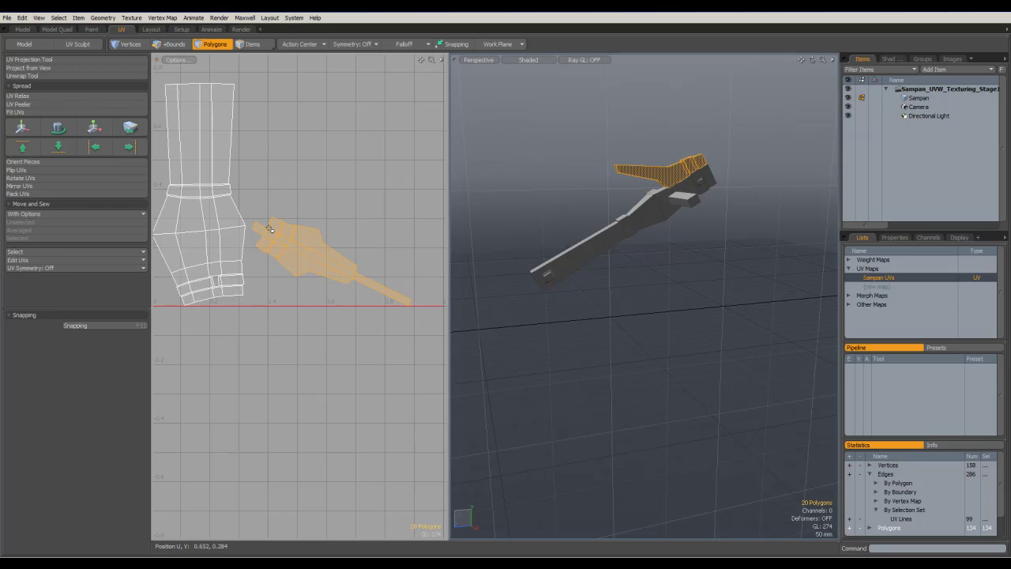
click(41, 161)
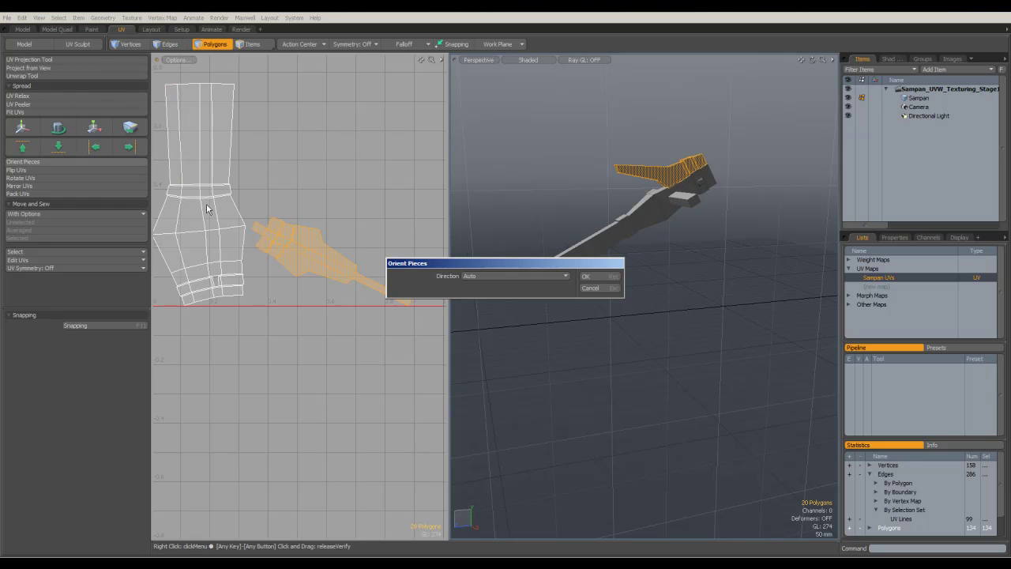
click(612, 277)
Reselect the whole upper beam island, move it clear of the adjacent large island inside the unit square, and deselect it
mouse_move(368, 282)
alt+mouse_down()
mouse_move(395, 242)
mouse_move(392, 223)
mouse_move(397, 248)
mouse_move(368, 233)
alt+mouse_up()
key(e)
scroll(401, 251, up, 2)
key(space)
click(403, 256)
scroll(395, 226, up, 1)
key(3)
mouse_move(436, 195)
mouse_down()
mouse_move(306, 196)
mouse_move(248, 219)
mouse_move(205, 207)
mouse_up()
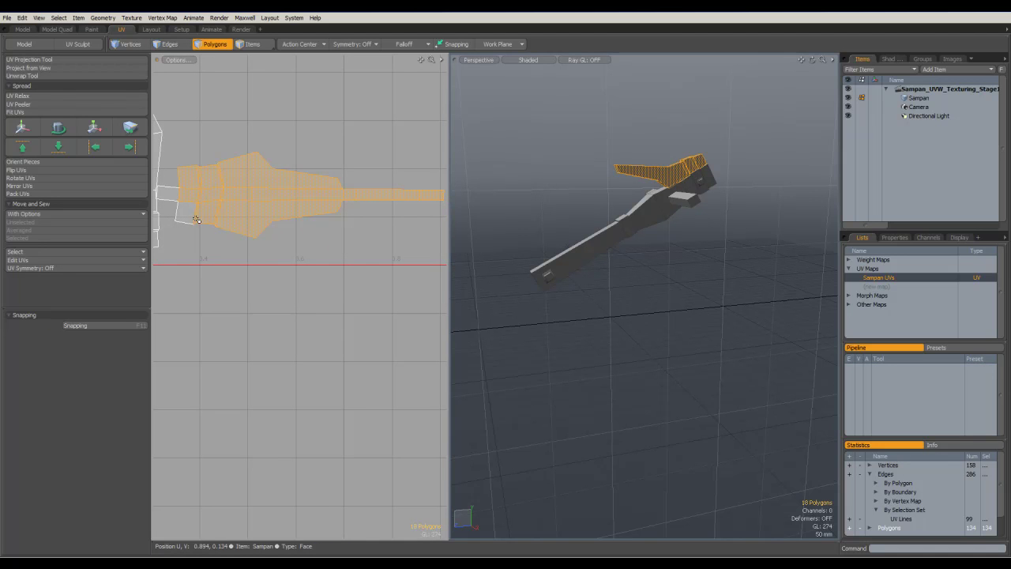
key(y)
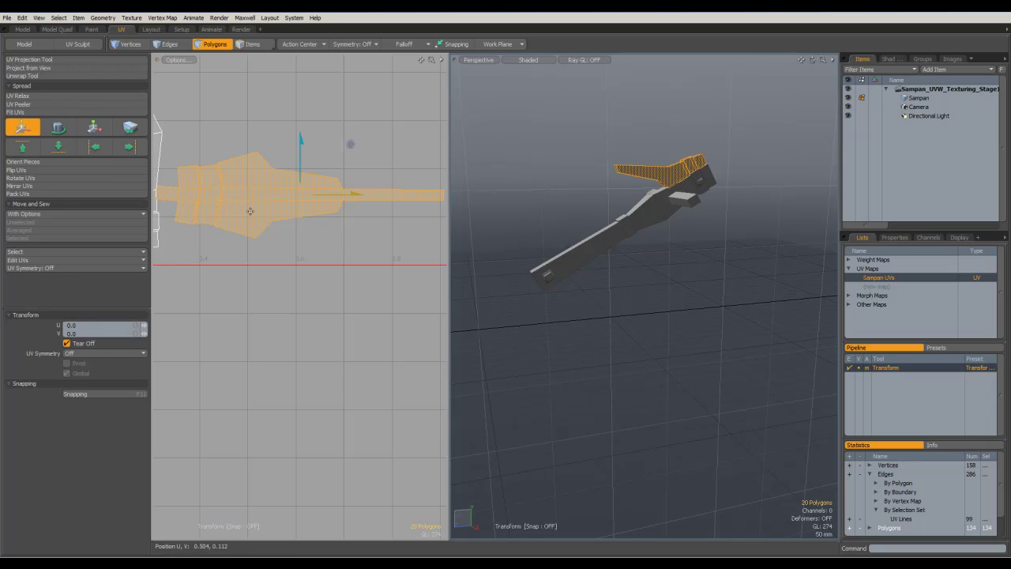
scroll(254, 209, down, 1)
drag(337, 149, 354, 162)
key(q)
click(342, 237)
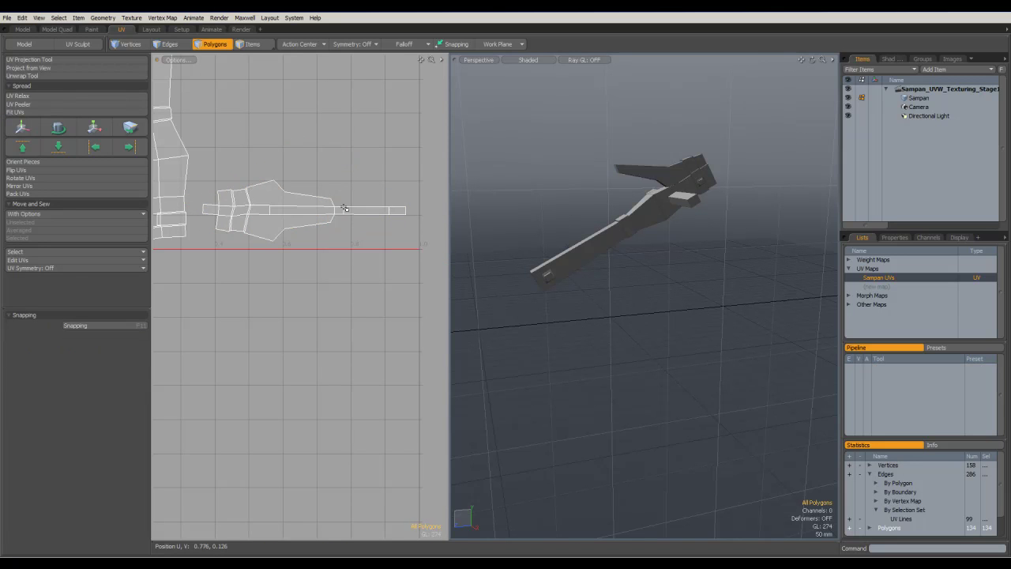
Select the short outer edge of the upper beam island's end flap and align its UVs to the left
scroll(370, 221, up, 3)
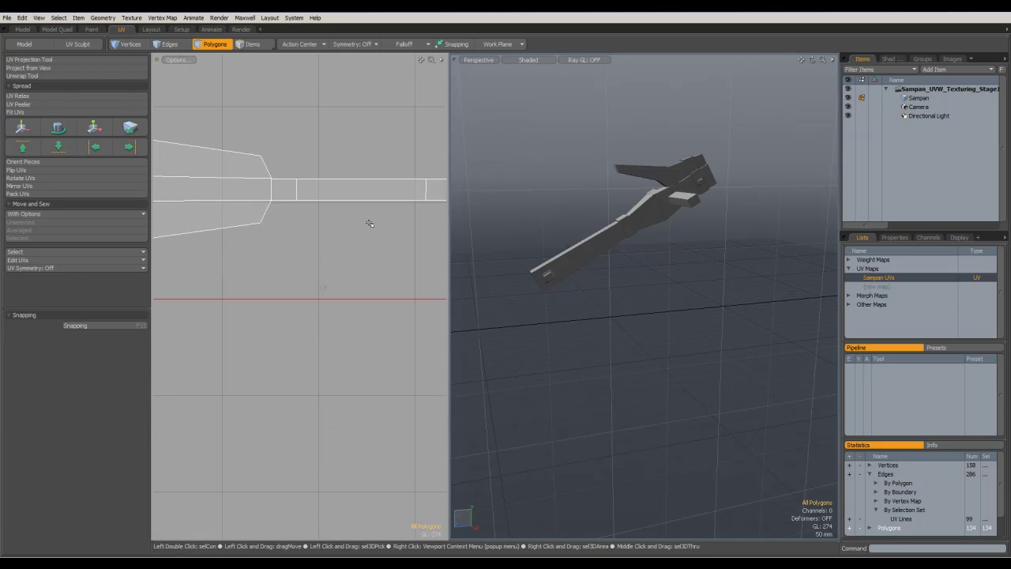
alt+drag(246, 221, 348, 215)
alt+drag(483, 198, 480, 223)
alt+drag(264, 217, 319, 242)
click(228, 226)
key(2)
click(219, 225)
click(97, 150)
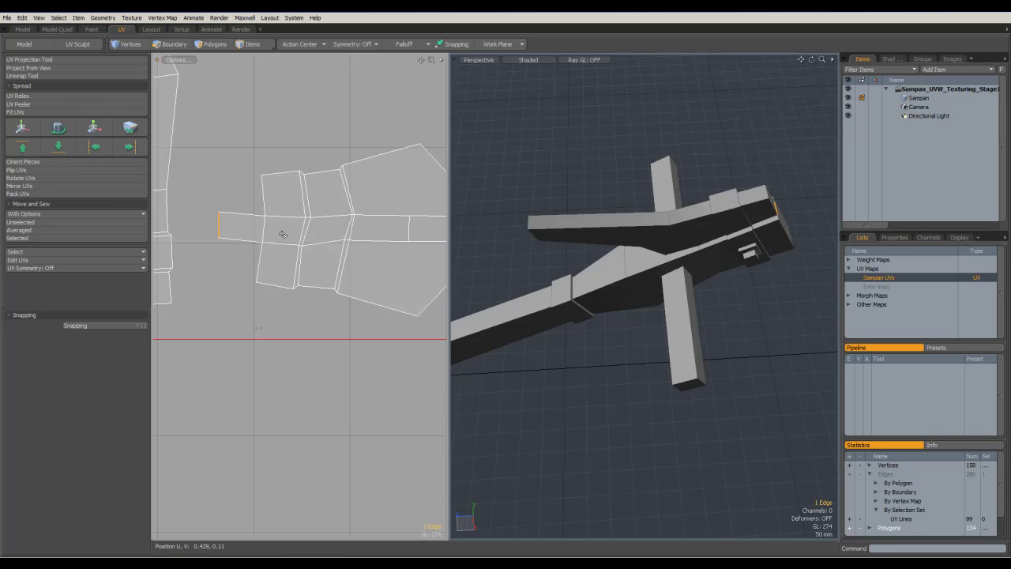
Flatten the end flap's lower and upper long edges by aligning each of them downward
alt+drag(380, 340, 272, 302)
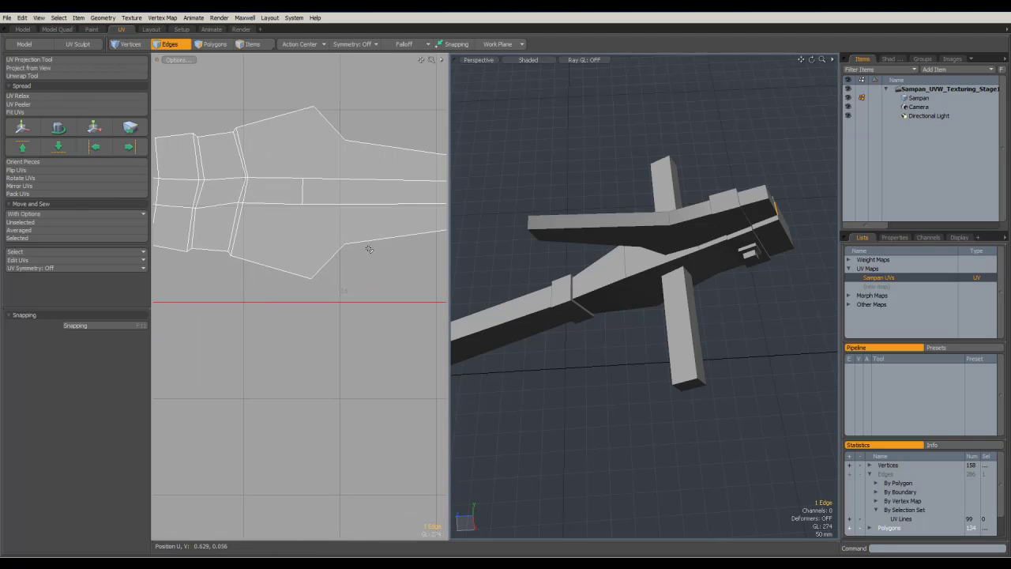
scroll(367, 249, down, 2)
alt+shift+drag(356, 251, 439, 238)
click(286, 216)
click(282, 211)
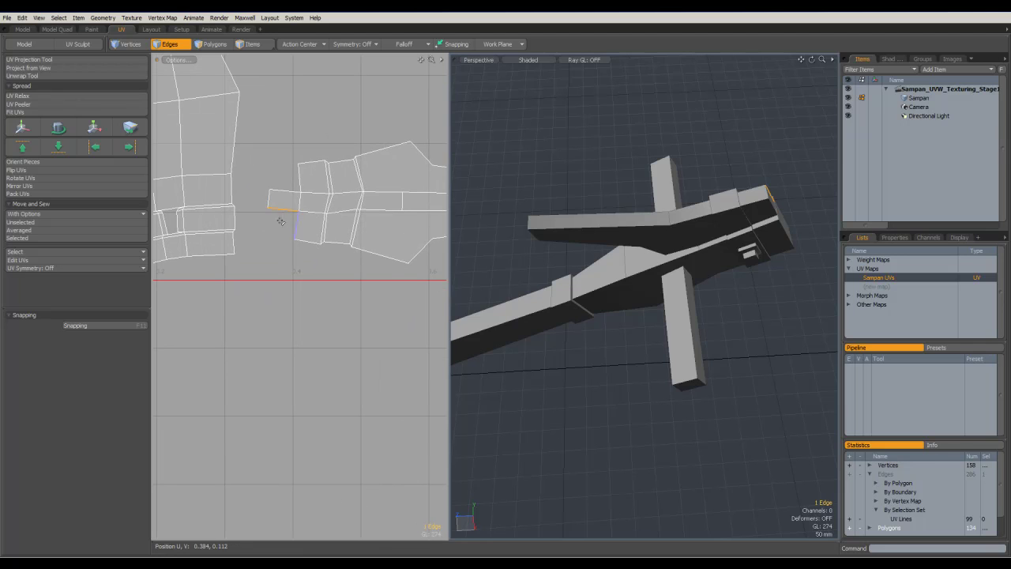
click(282, 225)
click(282, 211)
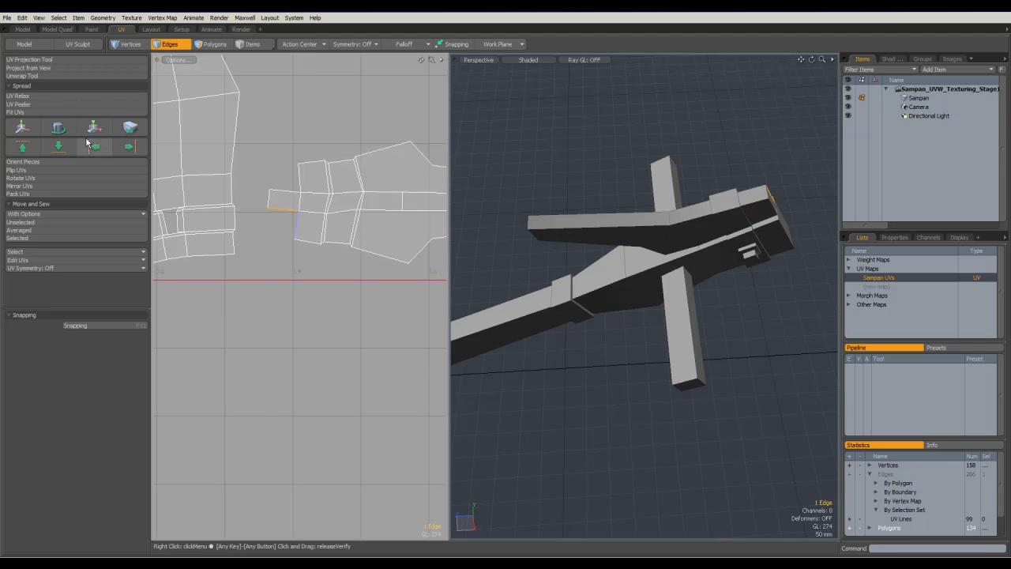
click(63, 146)
click(289, 191)
click(65, 150)
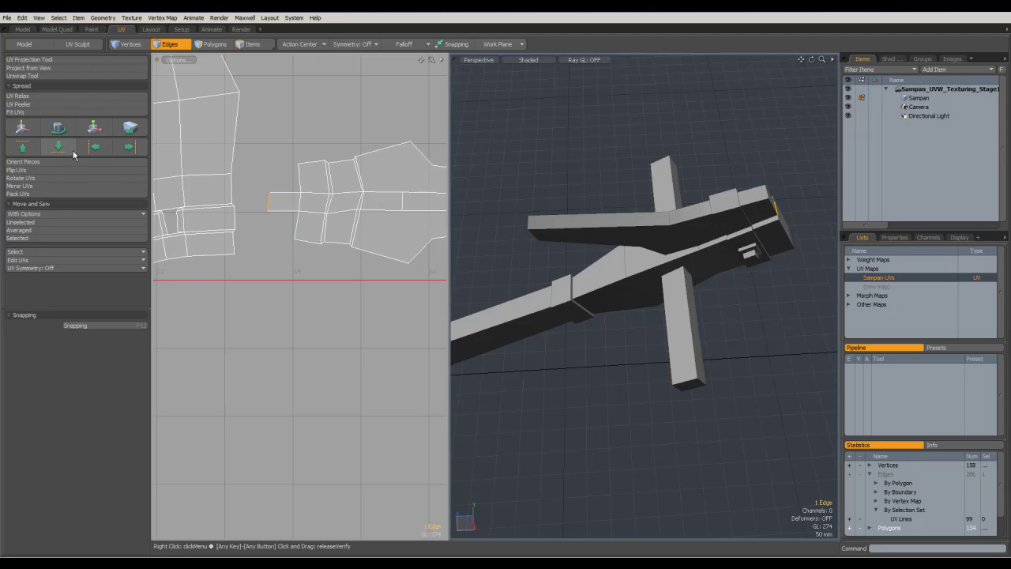
Straighten the first cross-column of edges, where the end flap meets the body, by aligning it to the left
alt+drag(290, 234, 252, 213)
click(263, 155)
shift+click(263, 181)
click(95, 147)
Straighten the second cross-column of edges on the upper beam island by aligning it to the left
click(303, 239)
click(285, 205)
shift+click(291, 177)
click(102, 145)
Straighten the third cross-column of three edges by aligning it to the left, trying the right alignment for comparison
click(307, 229)
click(288, 203)
shift+click(291, 158)
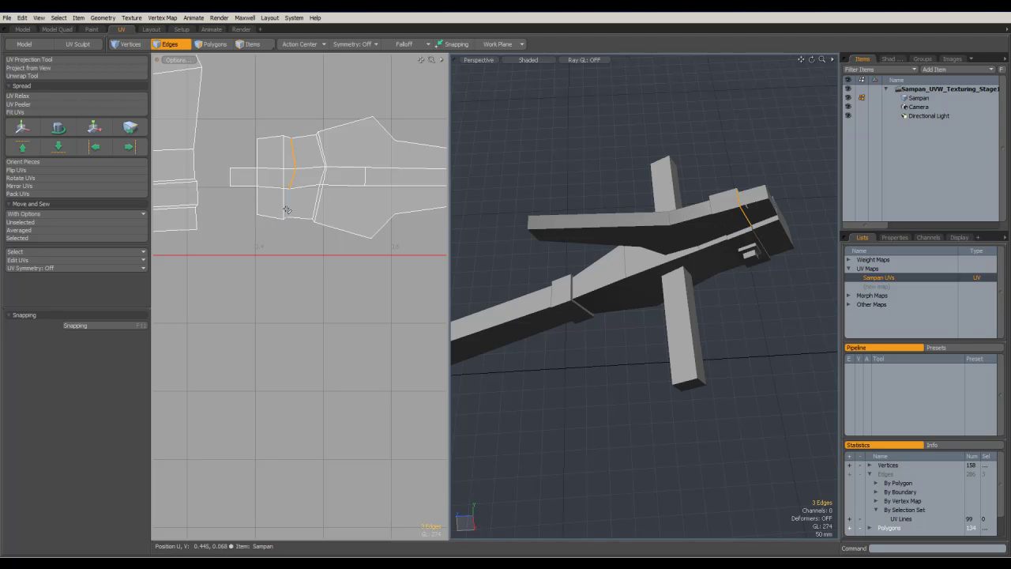
click(103, 147)
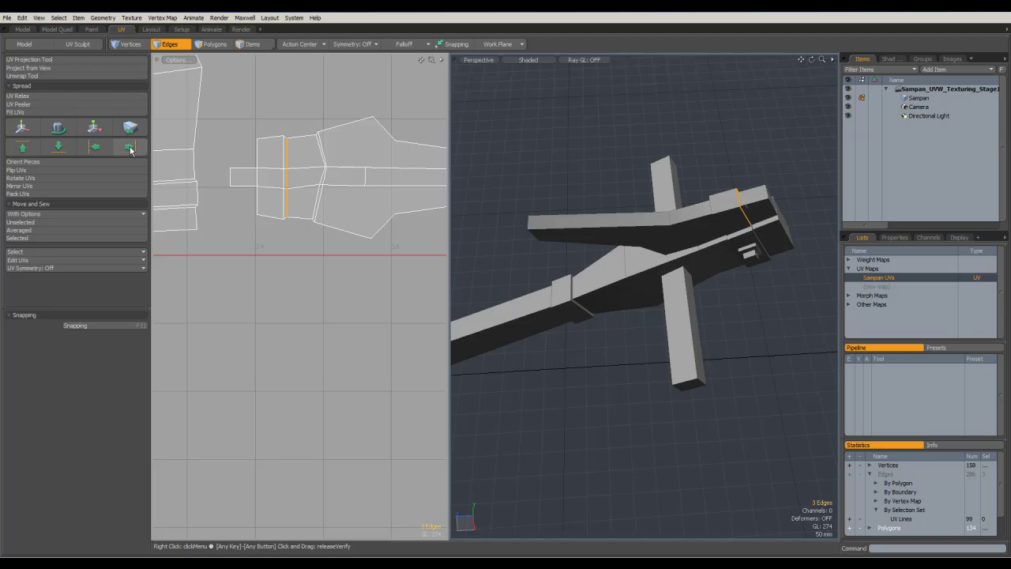
key(ctrl+z)
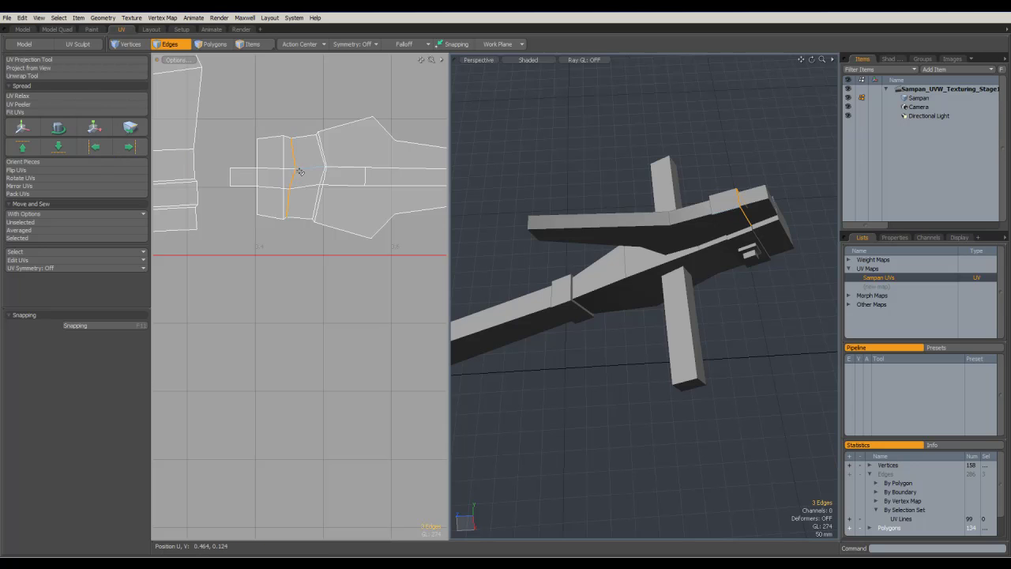
click(129, 147)
key(ctrl+z)
click(96, 147)
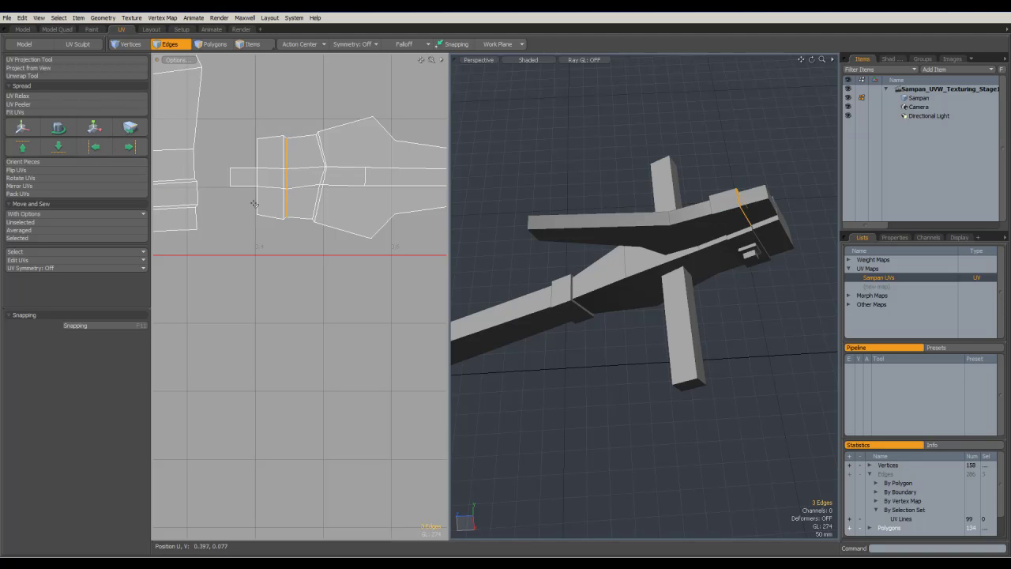
Select the three edges of the fourth cross-column, without its neighbouring column, and align them to the left
click(306, 199)
click(315, 203)
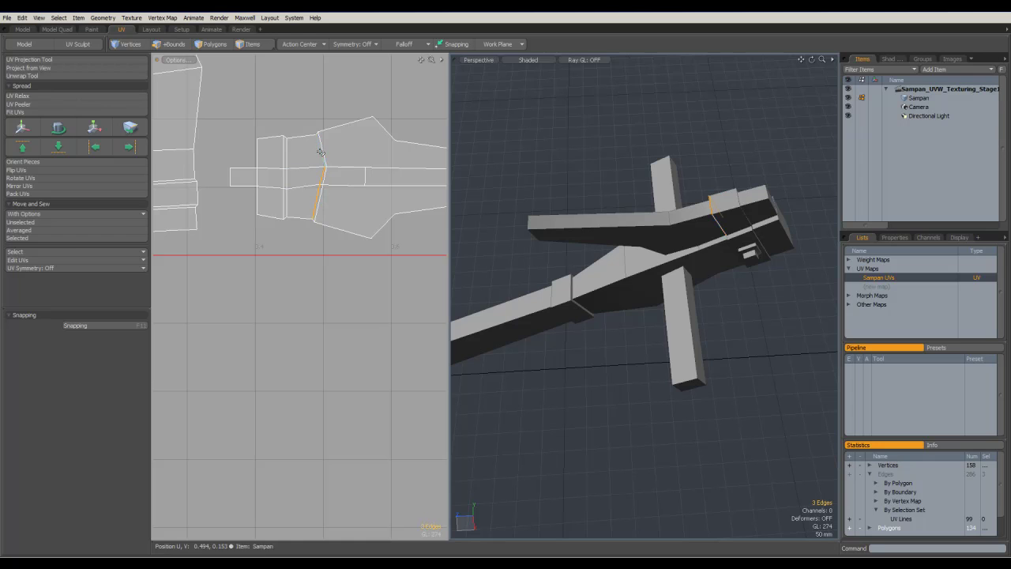
shift+click(321, 203)
shift+click(320, 213)
key(shift)
ctrl+click(327, 177)
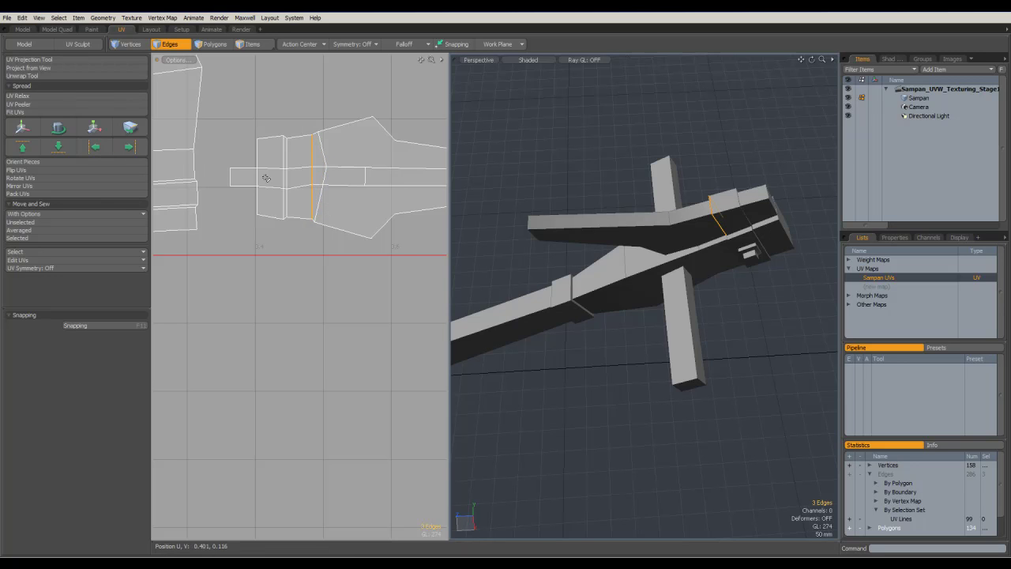
Align the fifth cross-column, bordering the widest section of the island, to the left and deselect it
click(323, 150)
shift+click(325, 178)
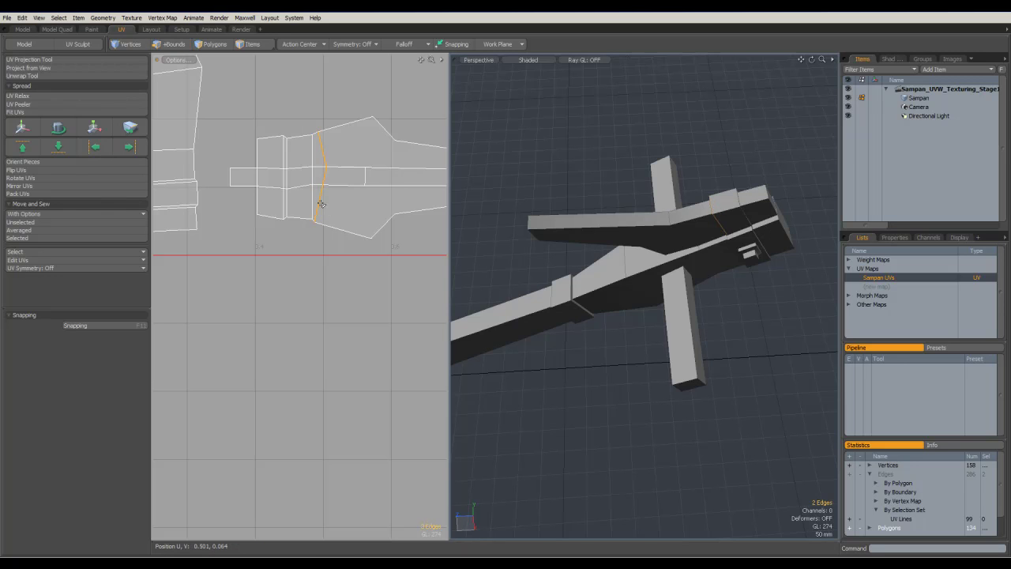
click(95, 147)
click(316, 258)
Examine the remaining cross edges along the middle and narrow end of the upper beam island
alt+shift+drag(379, 184, 320, 185)
click(308, 176)
middle_drag(447, 184, 360, 170)
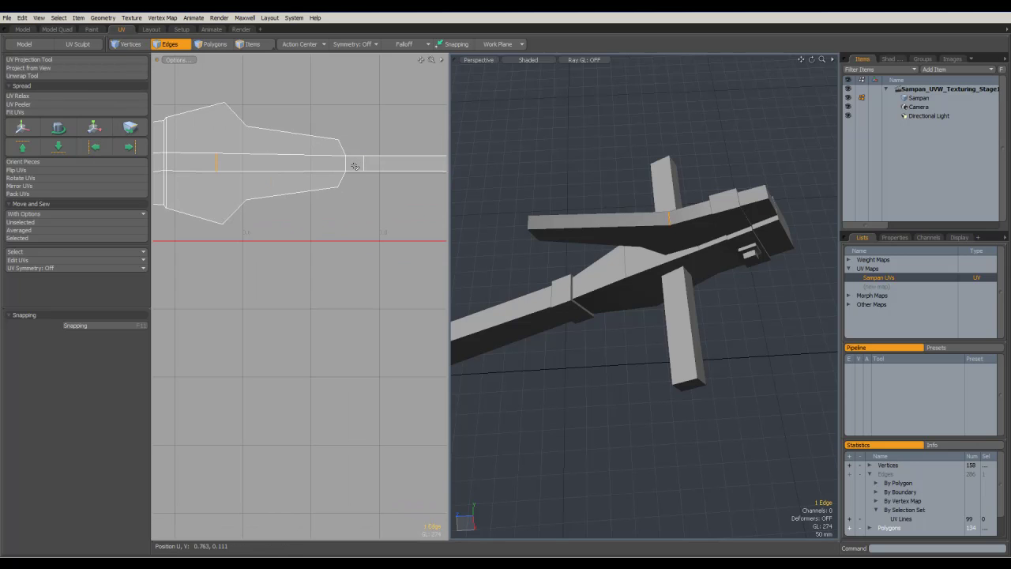
click(374, 202)
scroll(374, 202, down, 3)
alt+shift+drag(399, 173, 367, 176)
scroll(367, 176, up, 2)
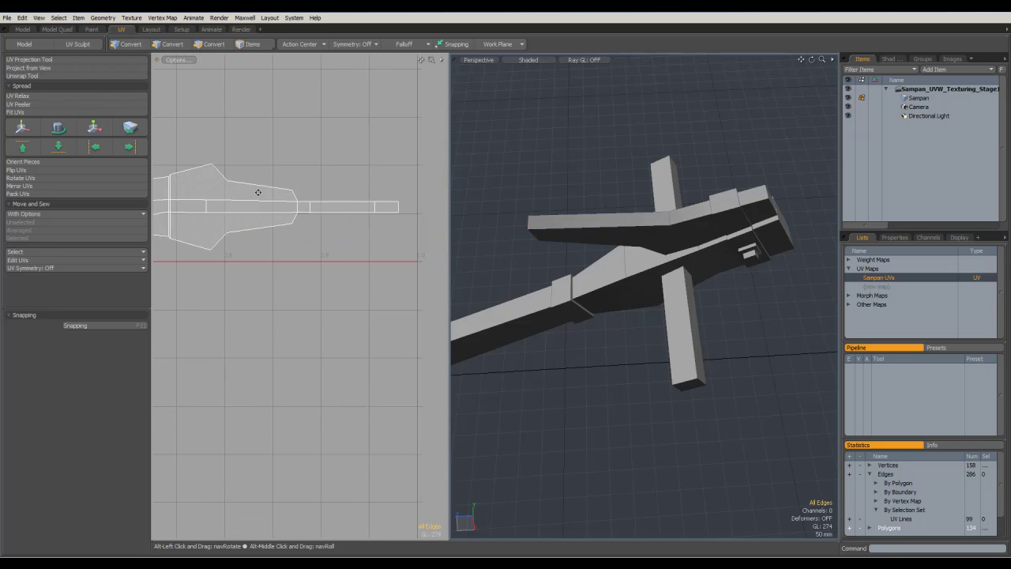
scroll(283, 211, up, 4)
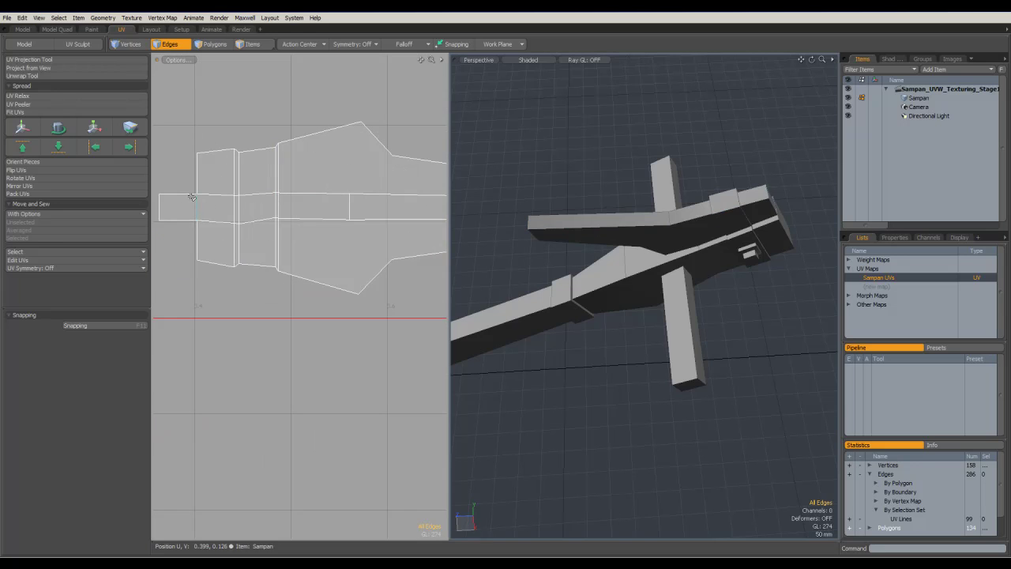
click(179, 194)
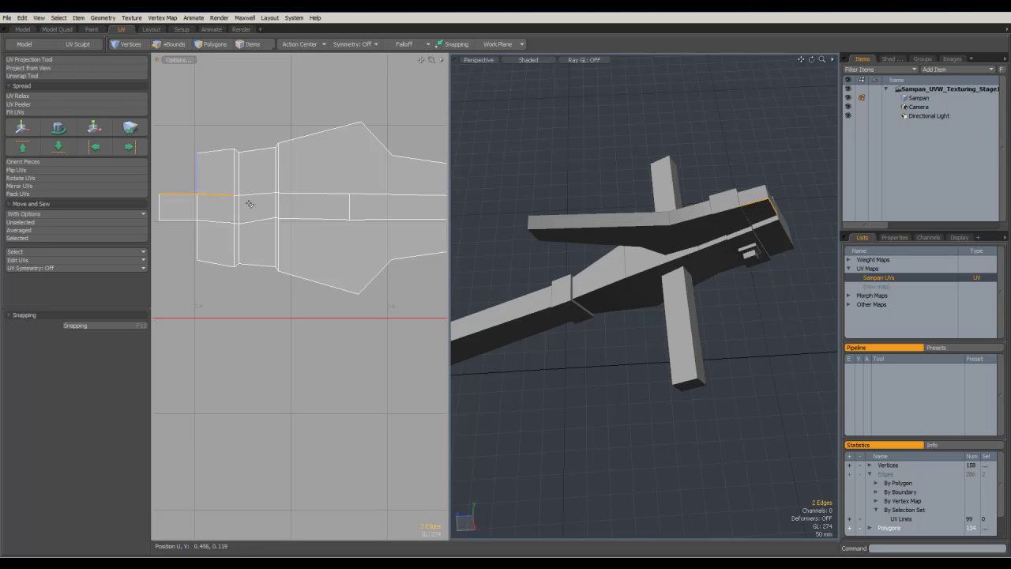
shift+click(238, 197)
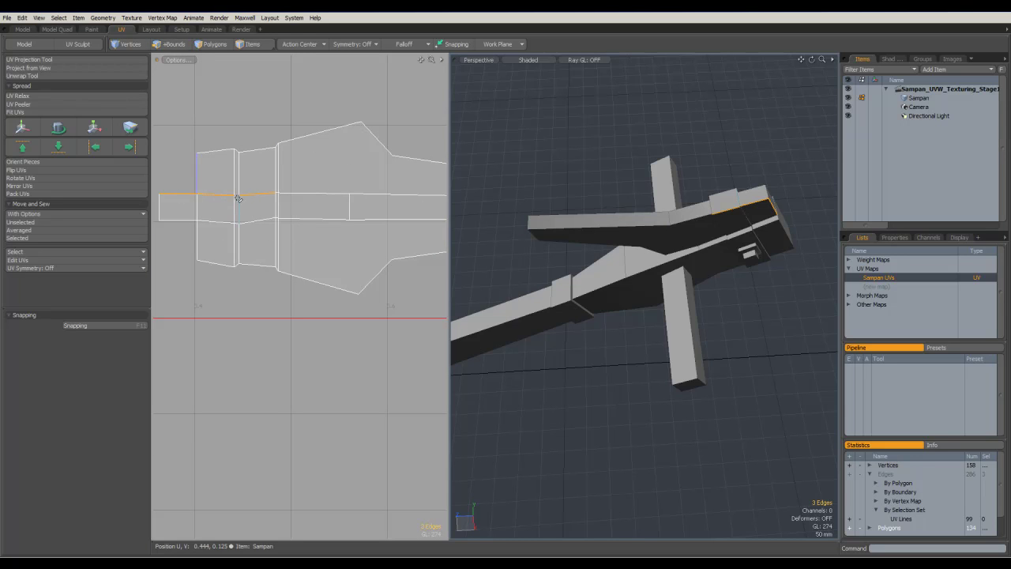
shift+click(304, 196)
scroll(282, 198, up, 3)
shift+click(264, 194)
scroll(331, 216, down, 3)
shift+click(379, 222)
ctrl+click(390, 229)
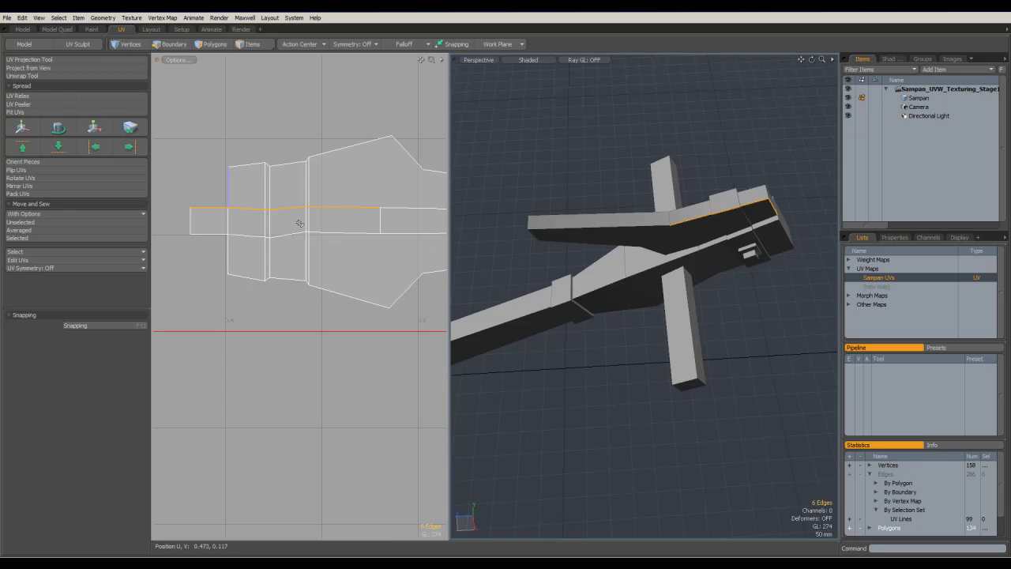
alt+drag(394, 216, 273, 202)
shift+click(352, 195)
scroll(401, 215, down, 3)
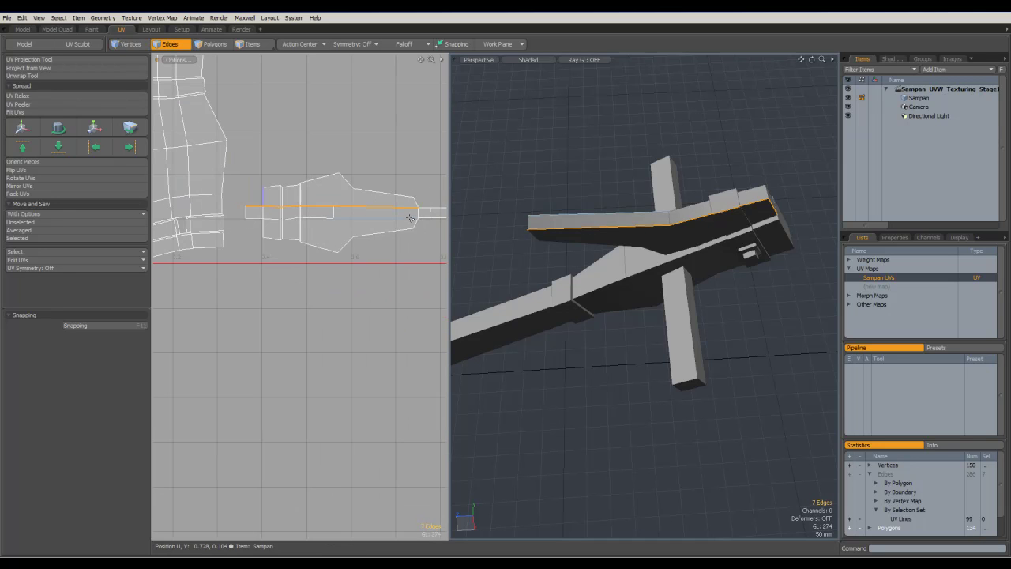
click(353, 218)
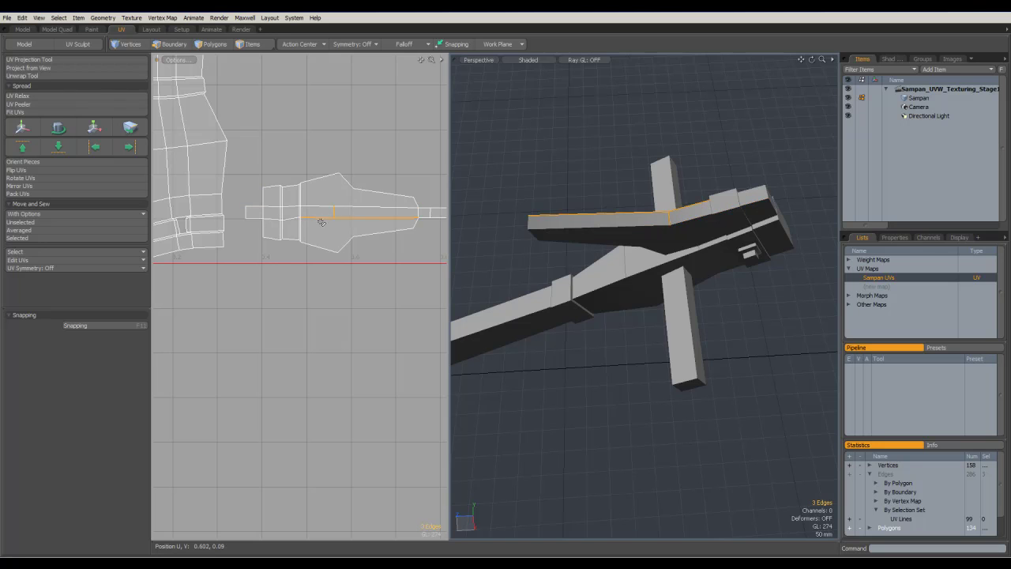
click(348, 229)
Select the entire upper lengthwise edge row of the beam island, from the wide end to the narrow tip, and align it downward
click(255, 208)
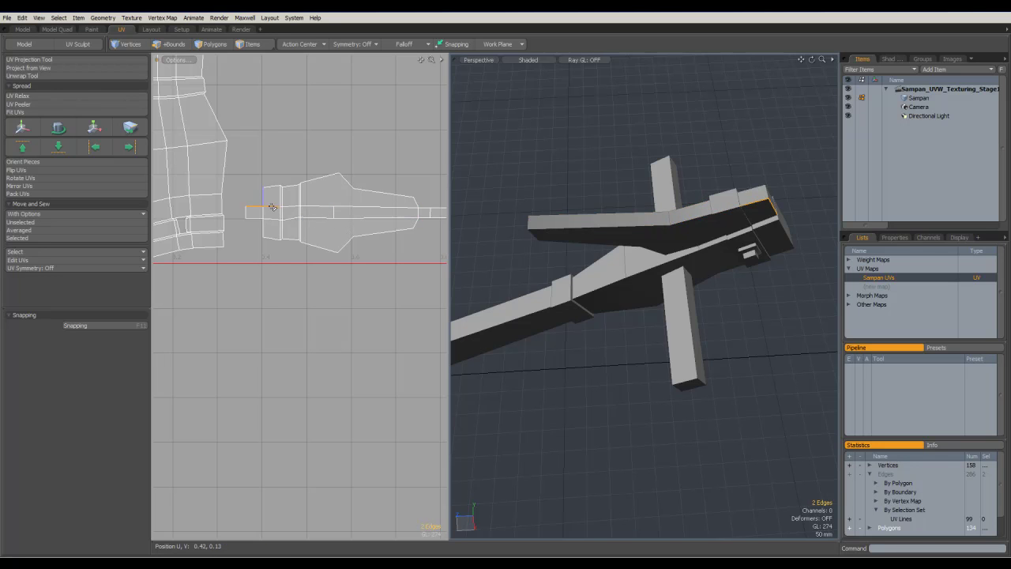
key(Up)
key(Up)
key(Up)
key(Up)
alt+drag(367, 172, 248, 176)
shift+click(386, 216)
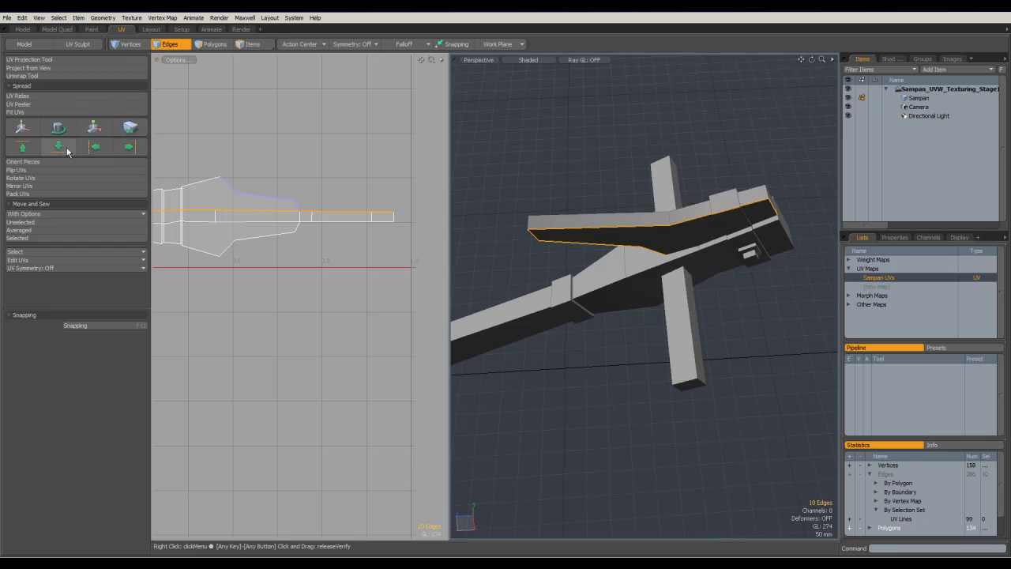
Select the entire lower lengthwise edge row of the beam island, align it into a straight horizontal line, and deselect it
alt+drag(328, 236, 400, 202)
click(208, 192)
shift+click(225, 195)
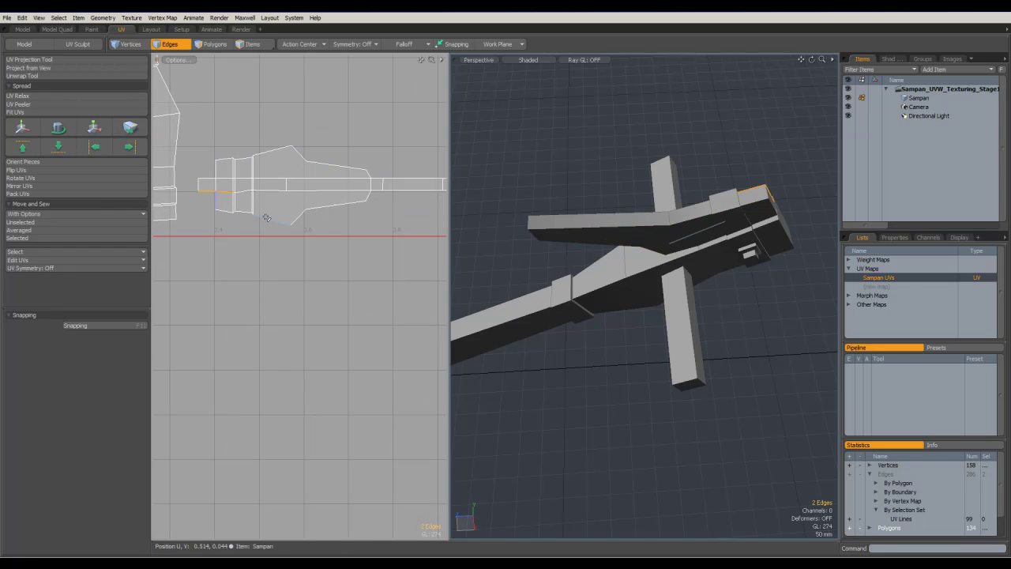
key(l)
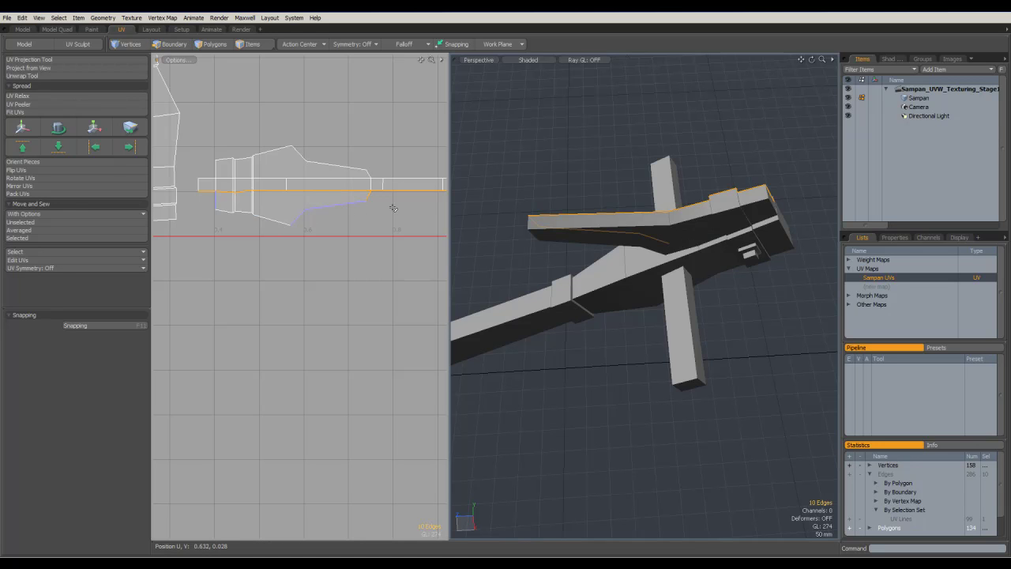
alt+drag(400, 210, 336, 196)
alt+drag(241, 203, 230, 172)
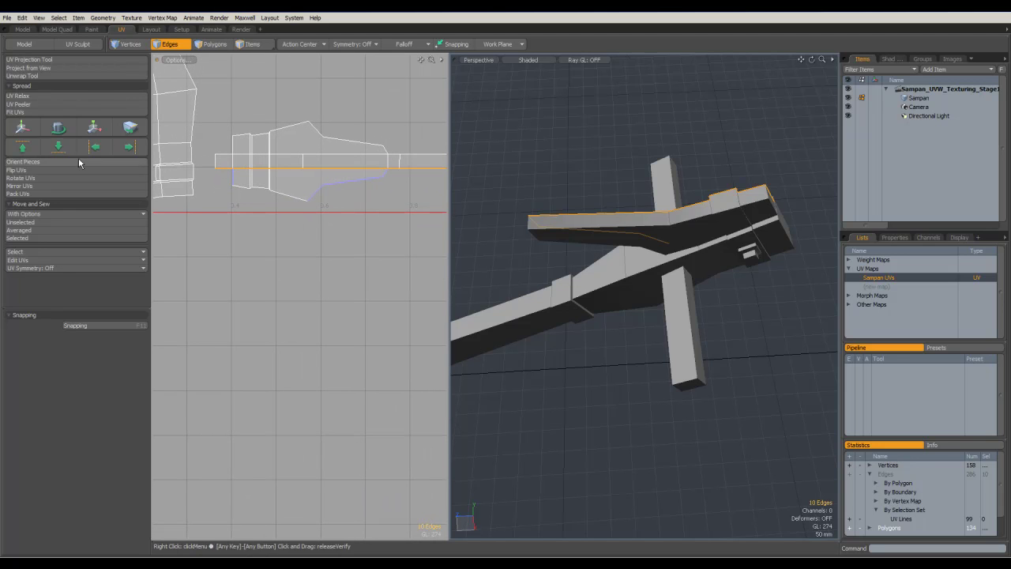
alt+drag(382, 190, 293, 178)
click(334, 178)
Align the cross edge at the start of the beam island's narrow strip to the left and deselect it
click(311, 153)
click(93, 149)
click(305, 181)
alt+drag(286, 180, 354, 150)
alt+drag(271, 147, 290, 155)
alt+drag(372, 149, 352, 182)
Select all polygons of the upper beam island, move it about -0.262 in U and 0.996 in V to above the UV square, and deselect it
click(212, 43)
click(198, 163)
click(204, 111)
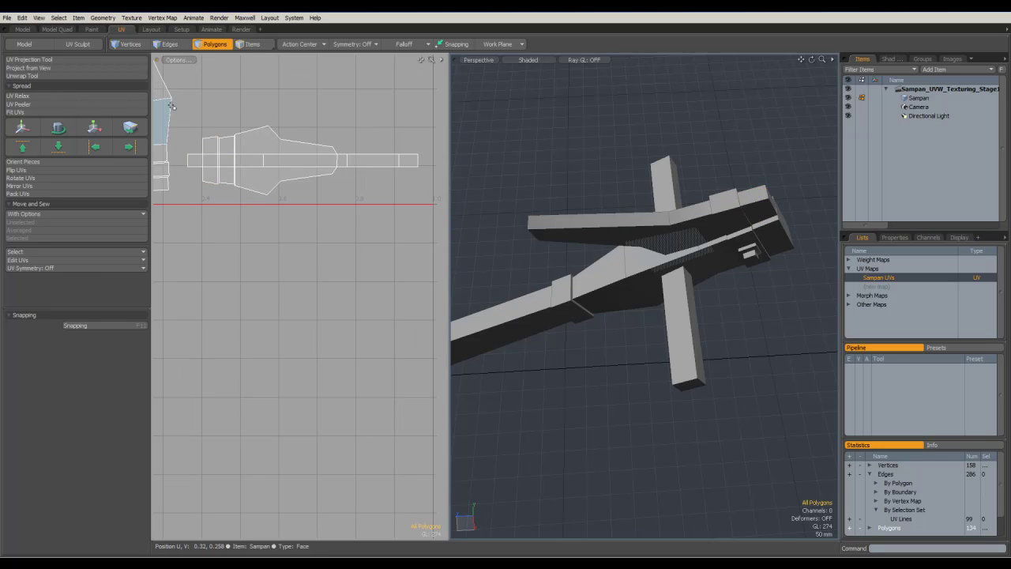
drag(427, 198, 427, 198)
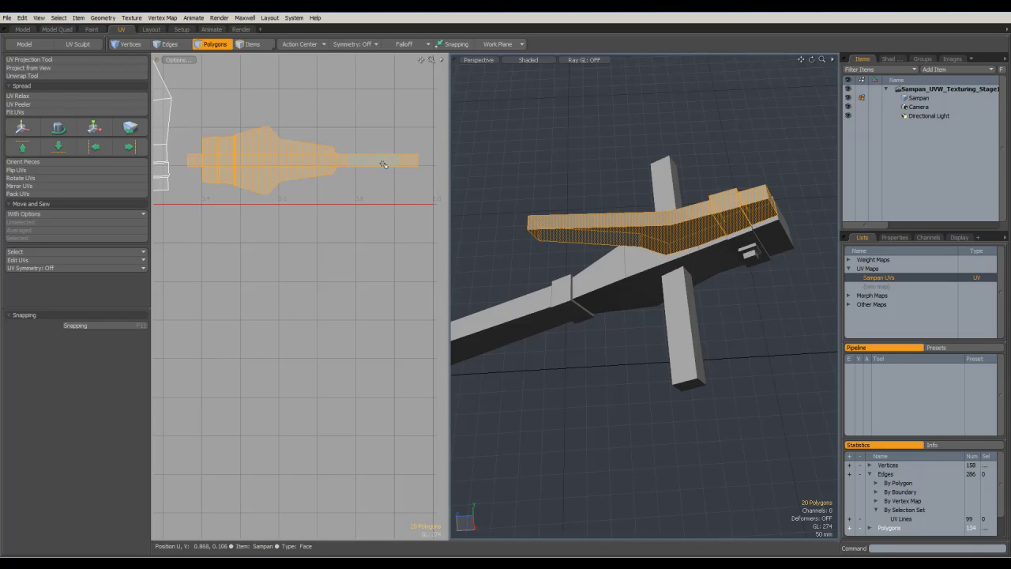
scroll(387, 164, down, 2)
key(w)
scroll(404, 135, down, 3)
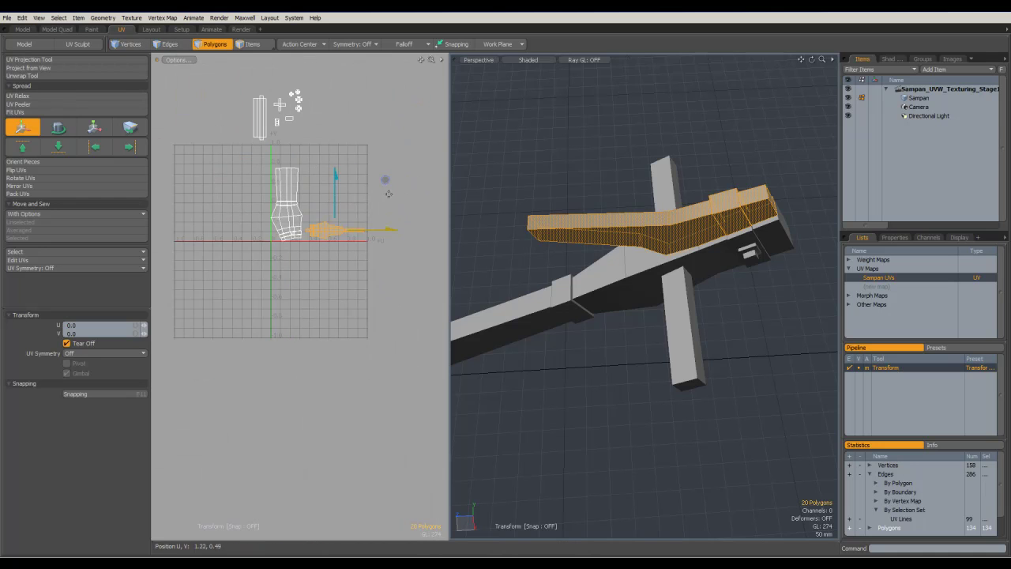
drag(383, 180, 360, 84)
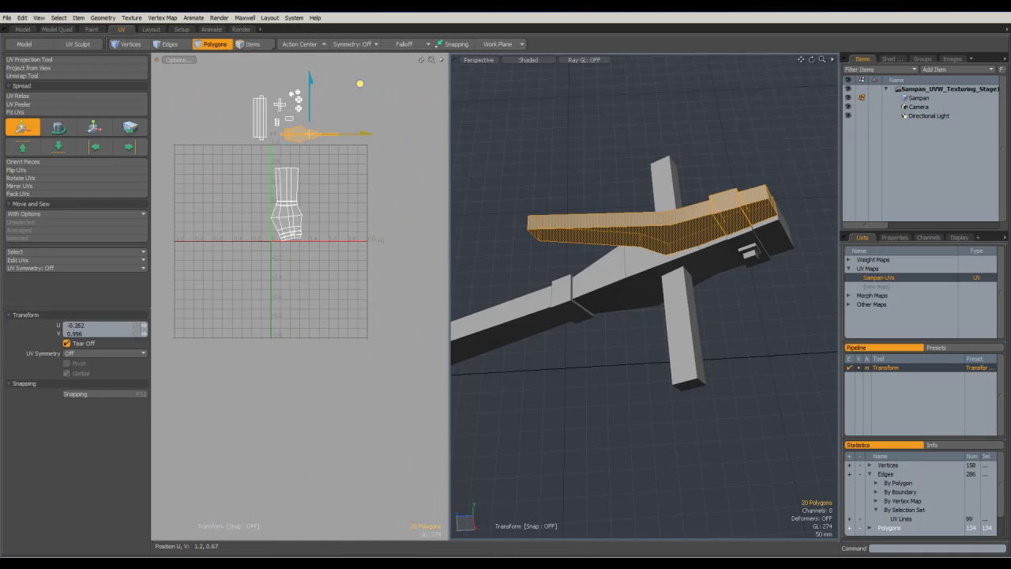
key(q)
click(324, 199)
alt+drag(324, 199, 368, 192)
alt+shift+drag(322, 92, 280, 179)
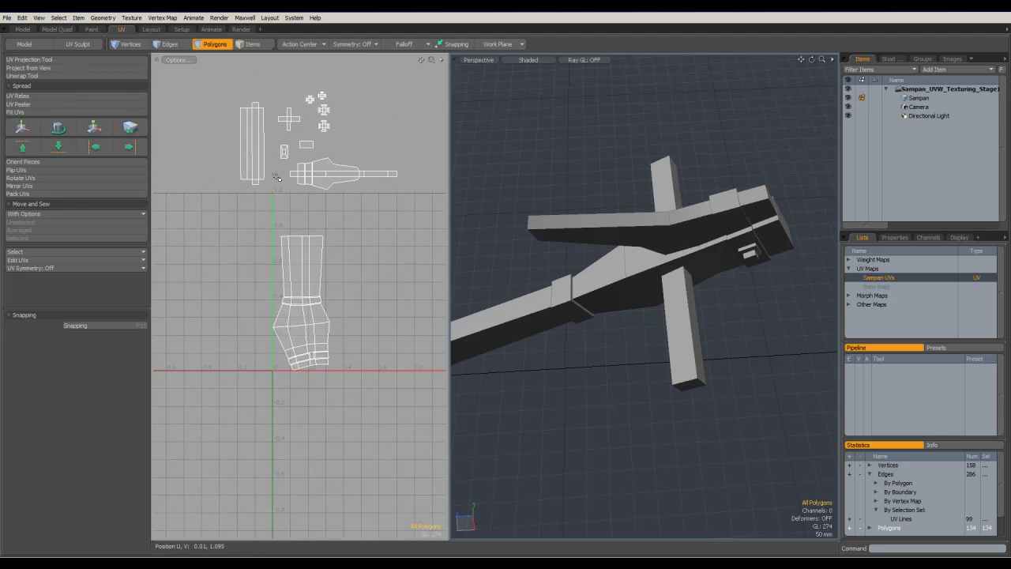
alt+shift+drag(367, 261, 352, 230)
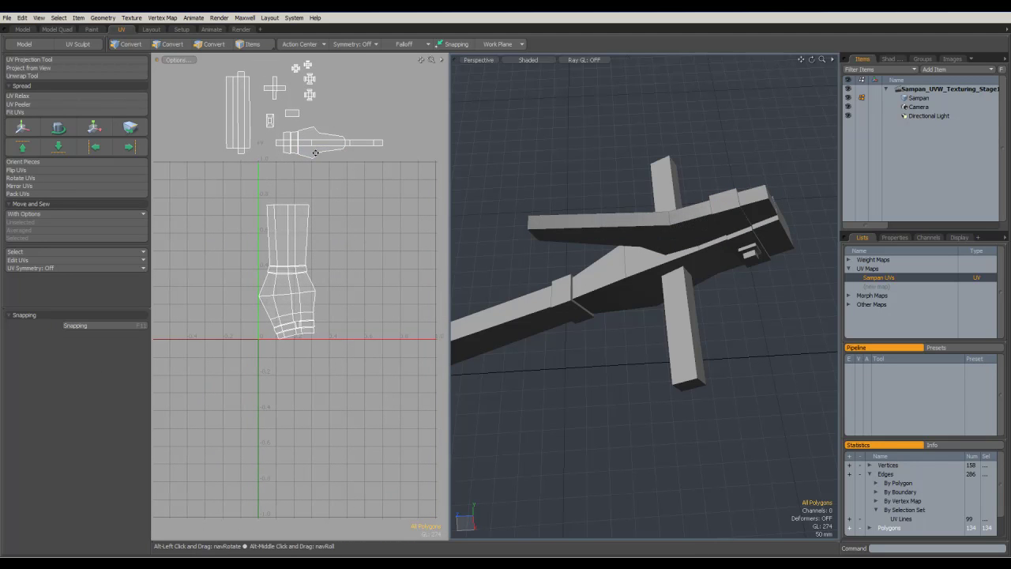
alt+shift+drag(317, 155, 345, 174)
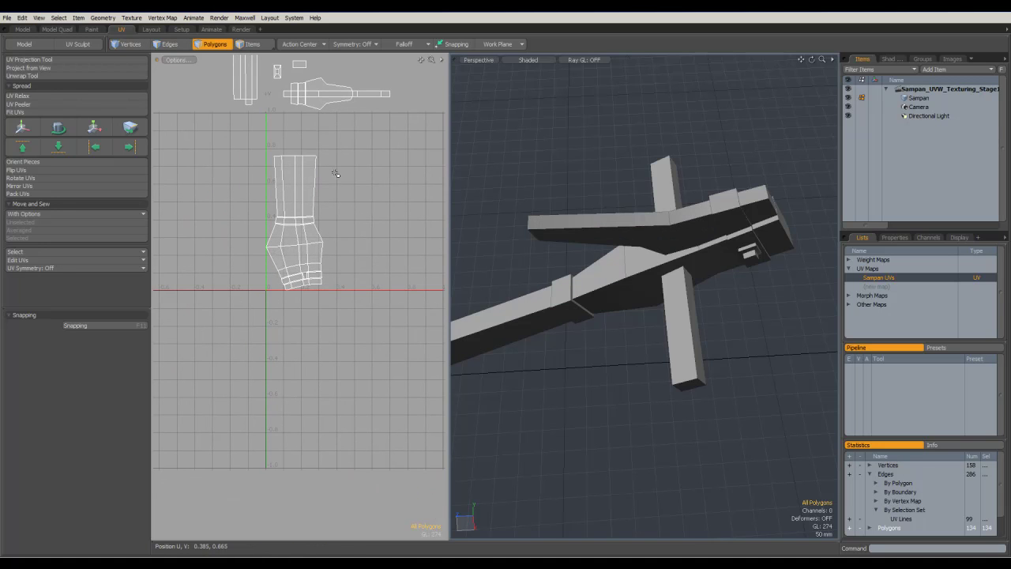